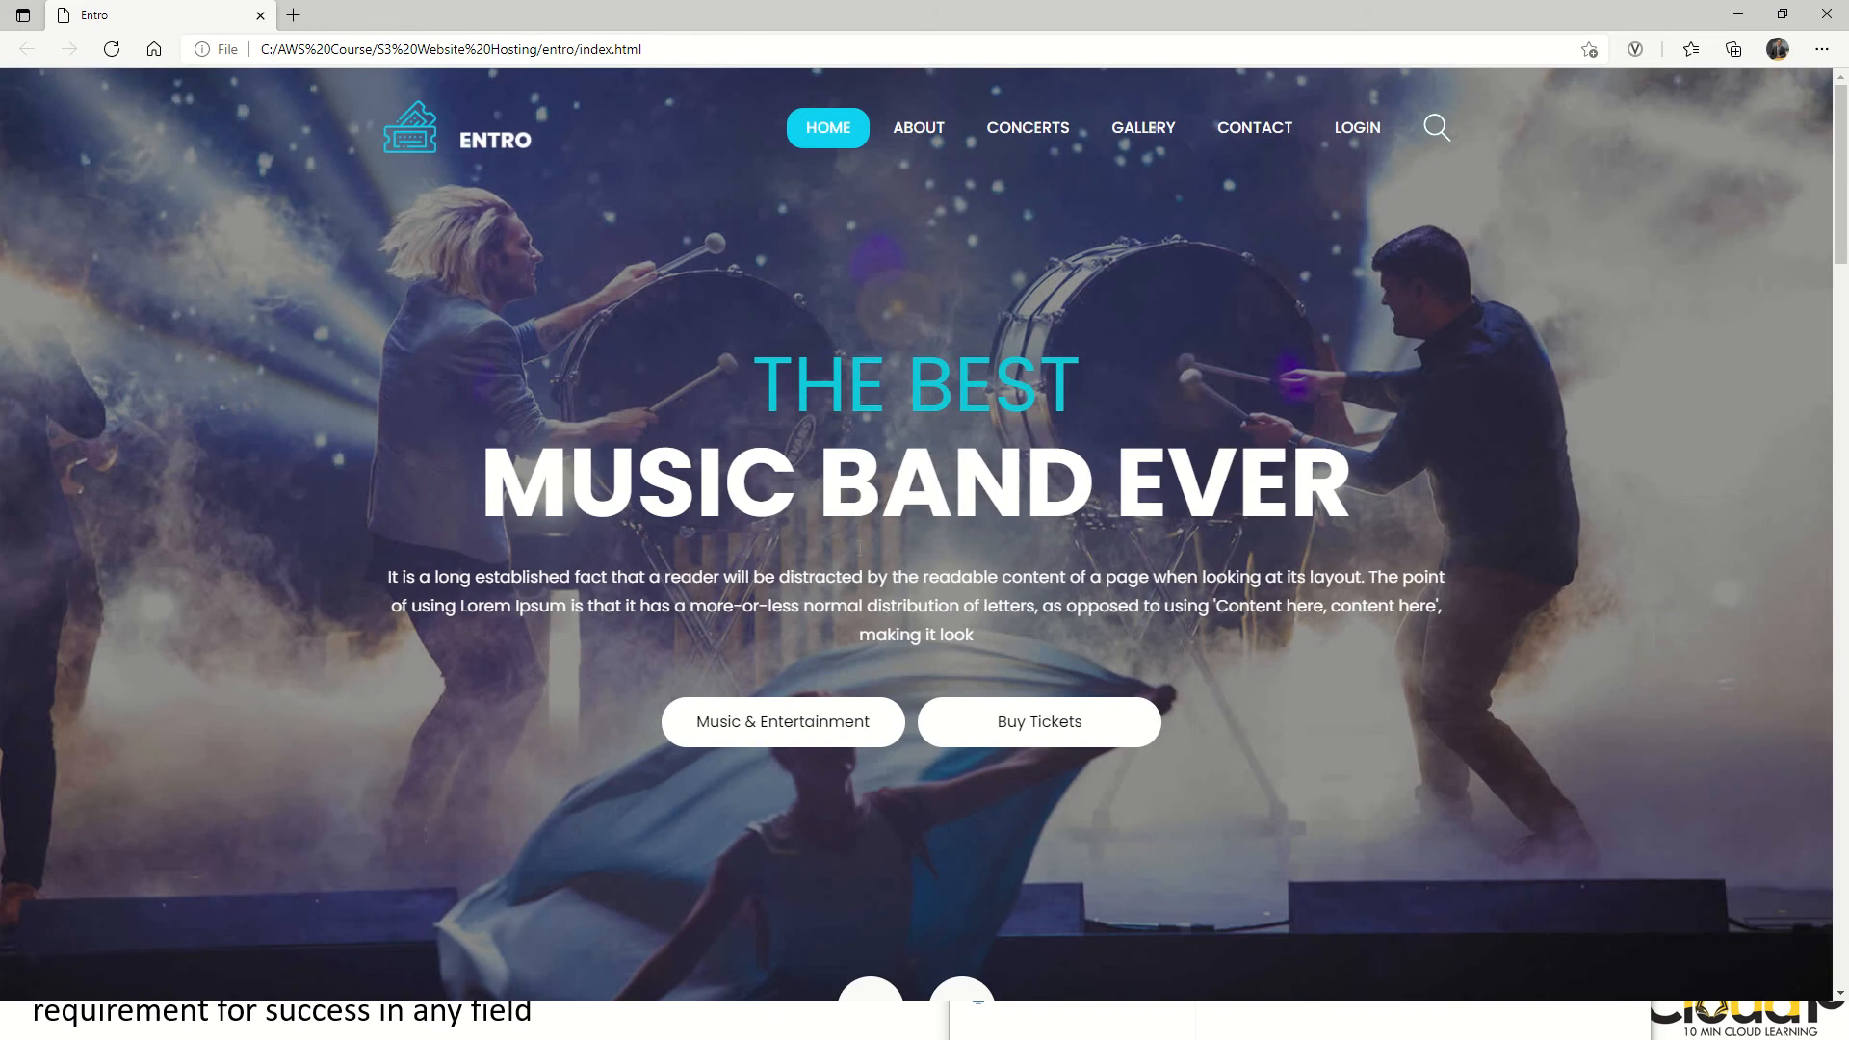
- Preview the local Entro site's About, Concerts and Gallery pages, and close the preview browser window
{"action": "left_click", "coordinate": [921, 129]}
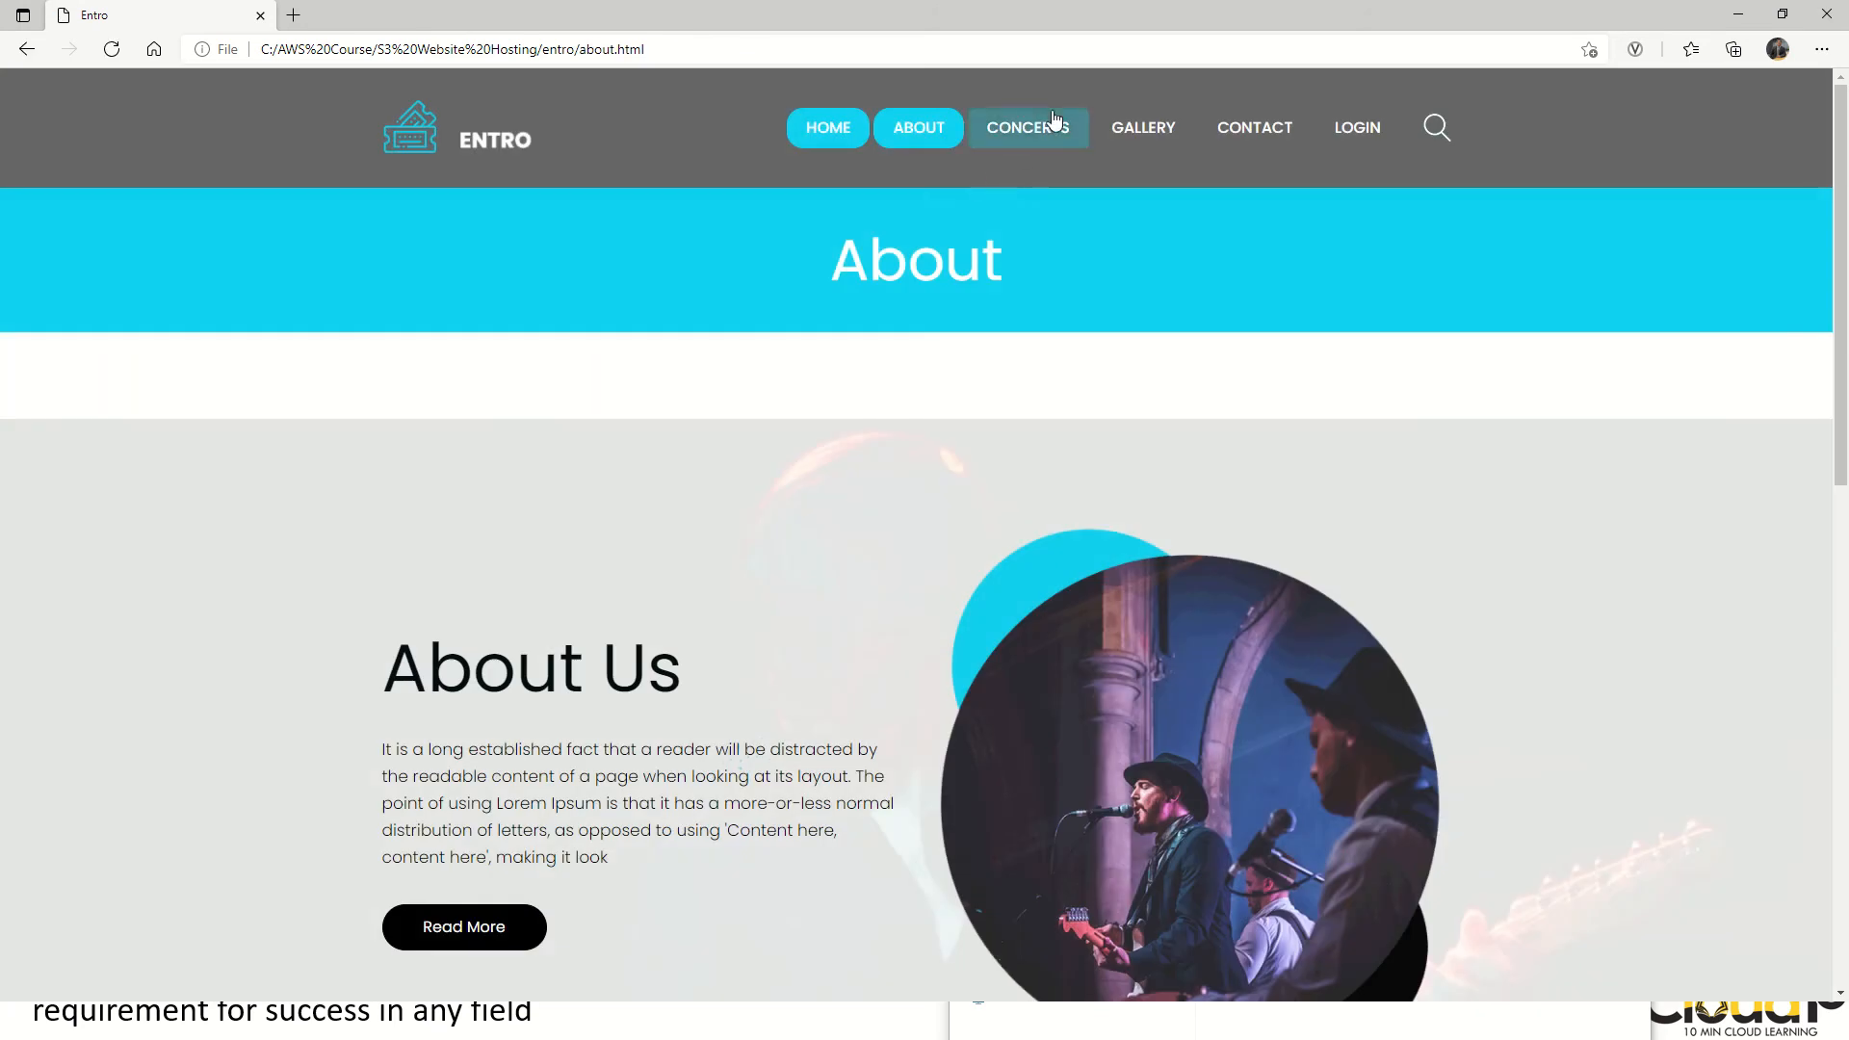
{"action": "left_click", "coordinate": [1050, 139]}
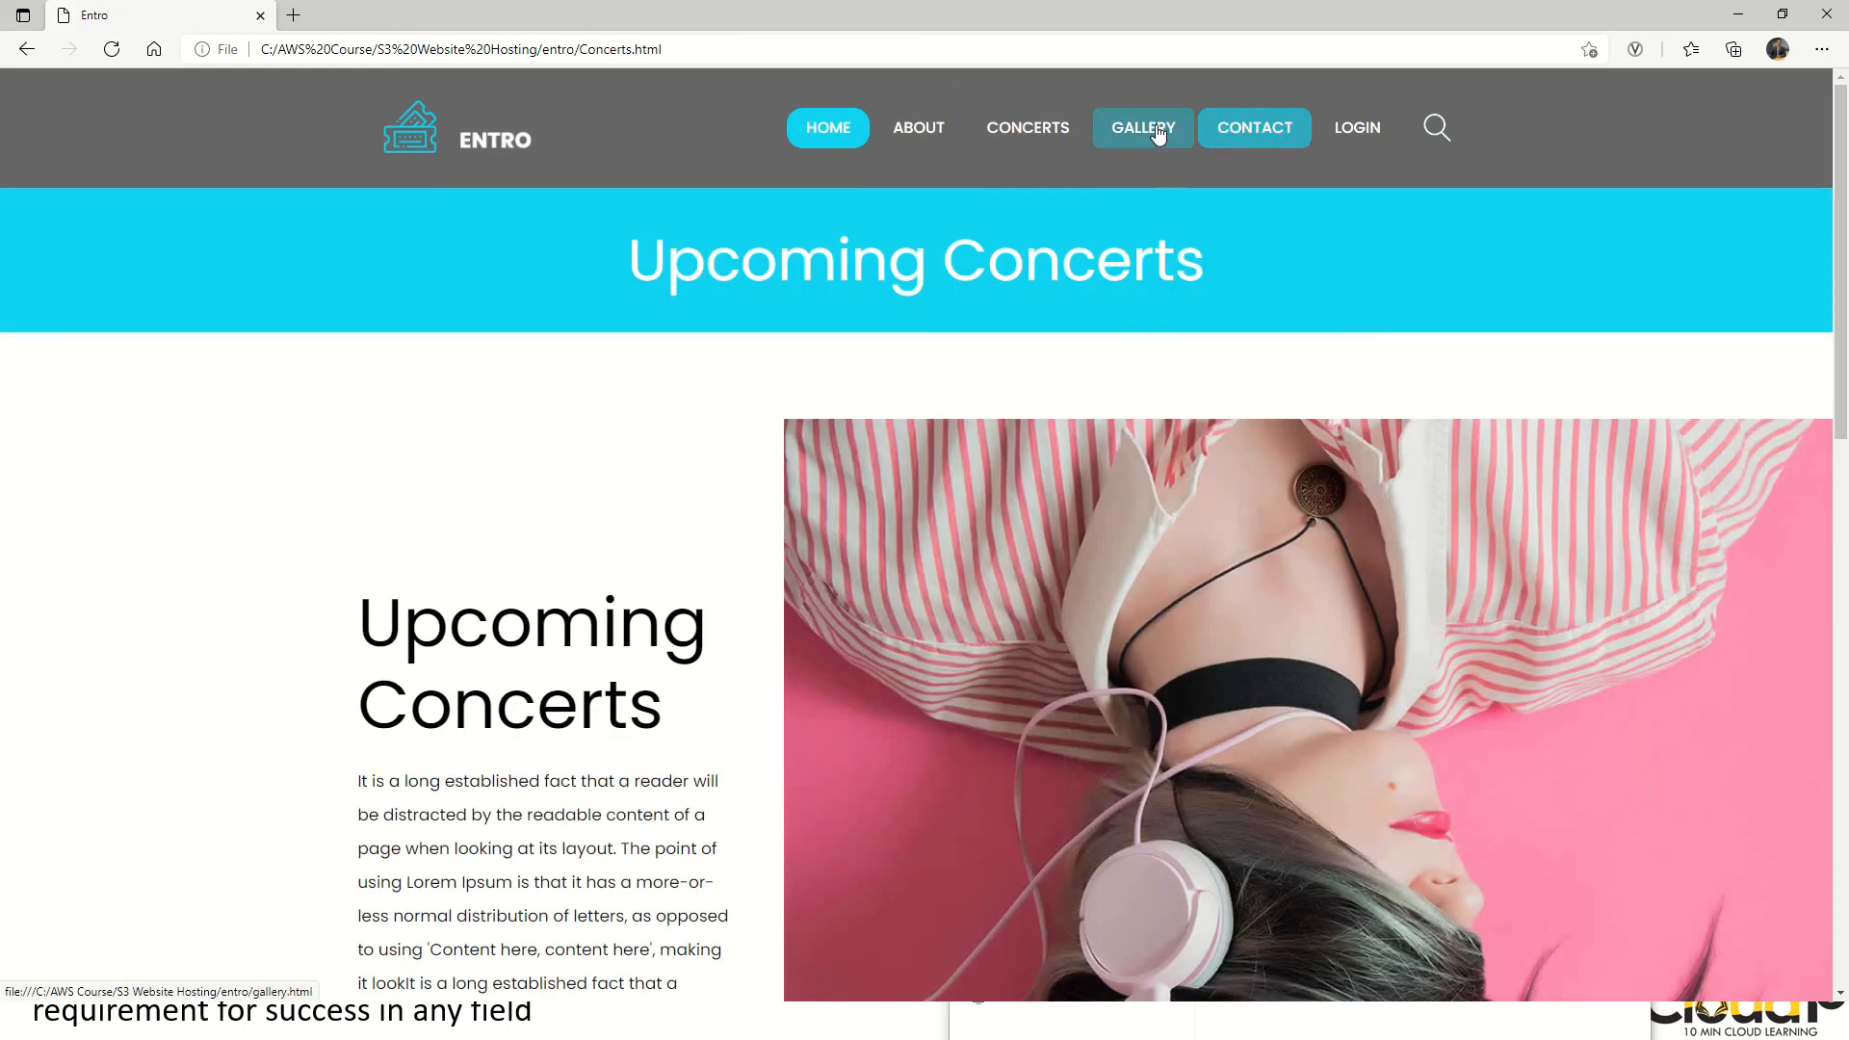
{"action": "left_click", "coordinate": [1153, 133]}
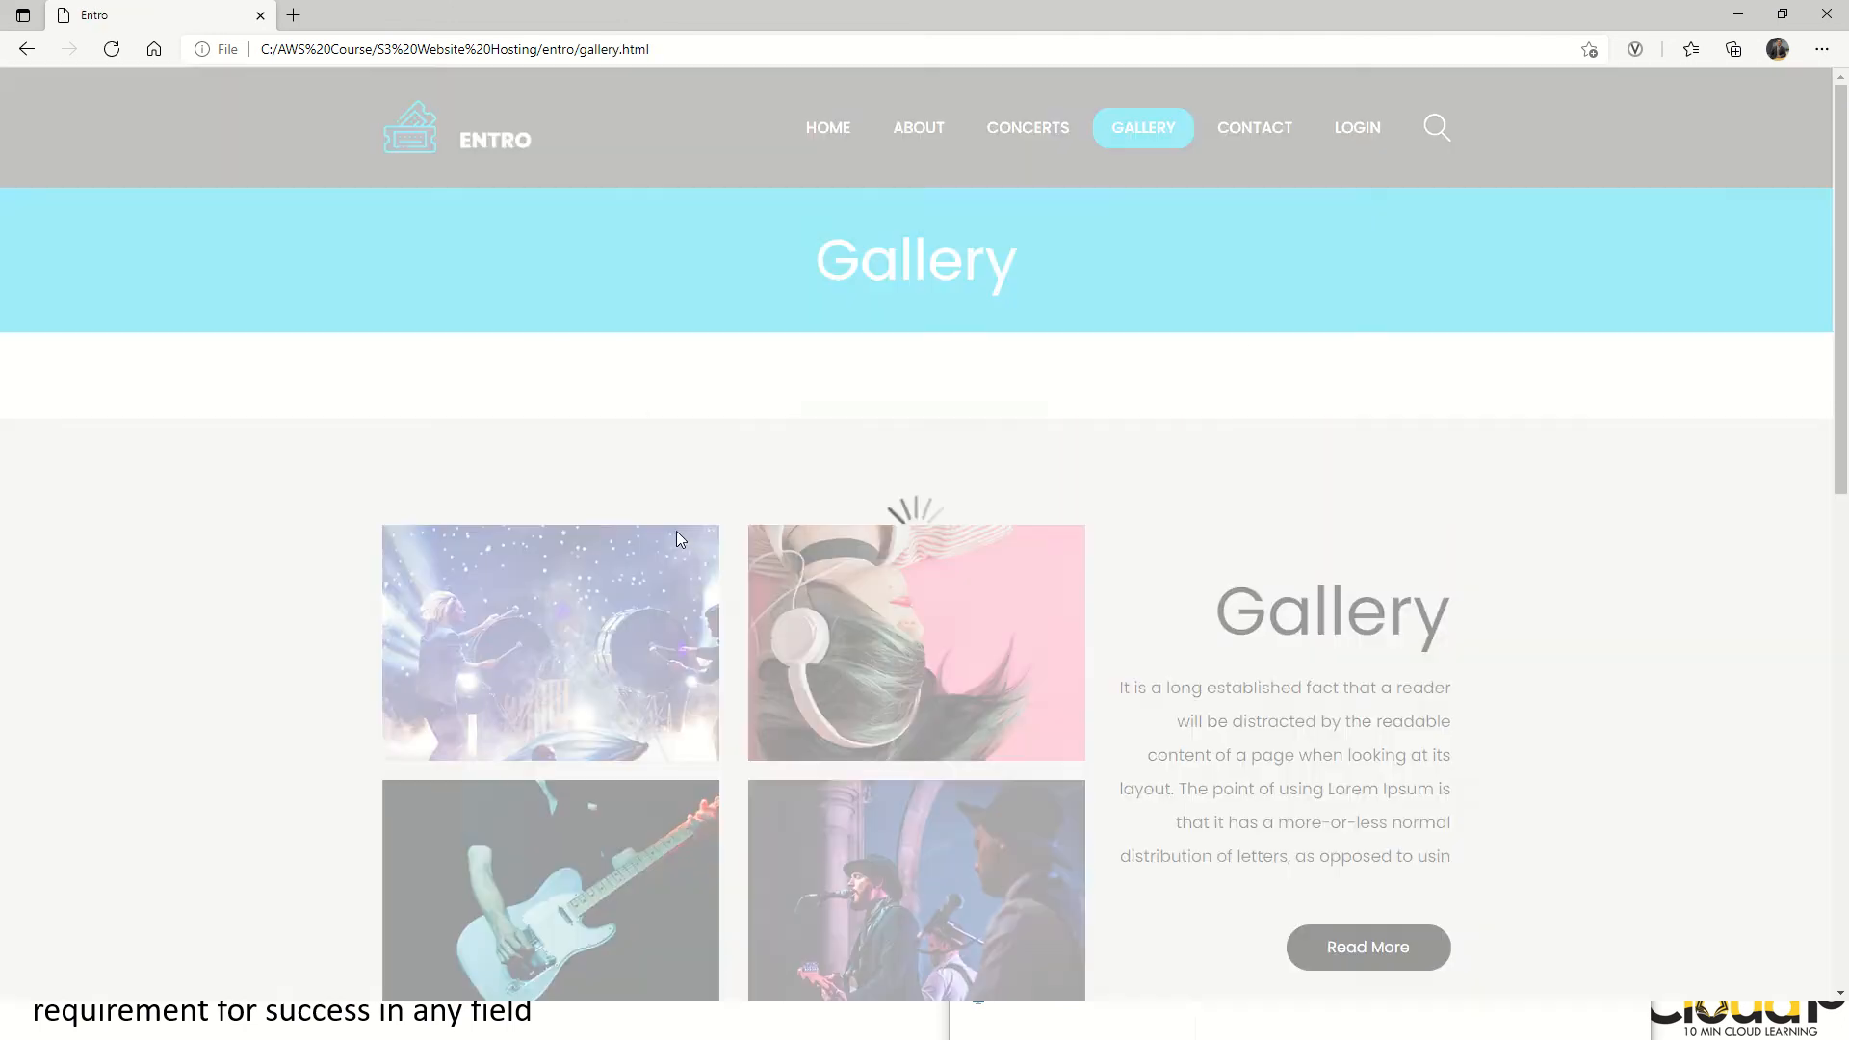
{"action": "key", "text": "alt+Tab"}
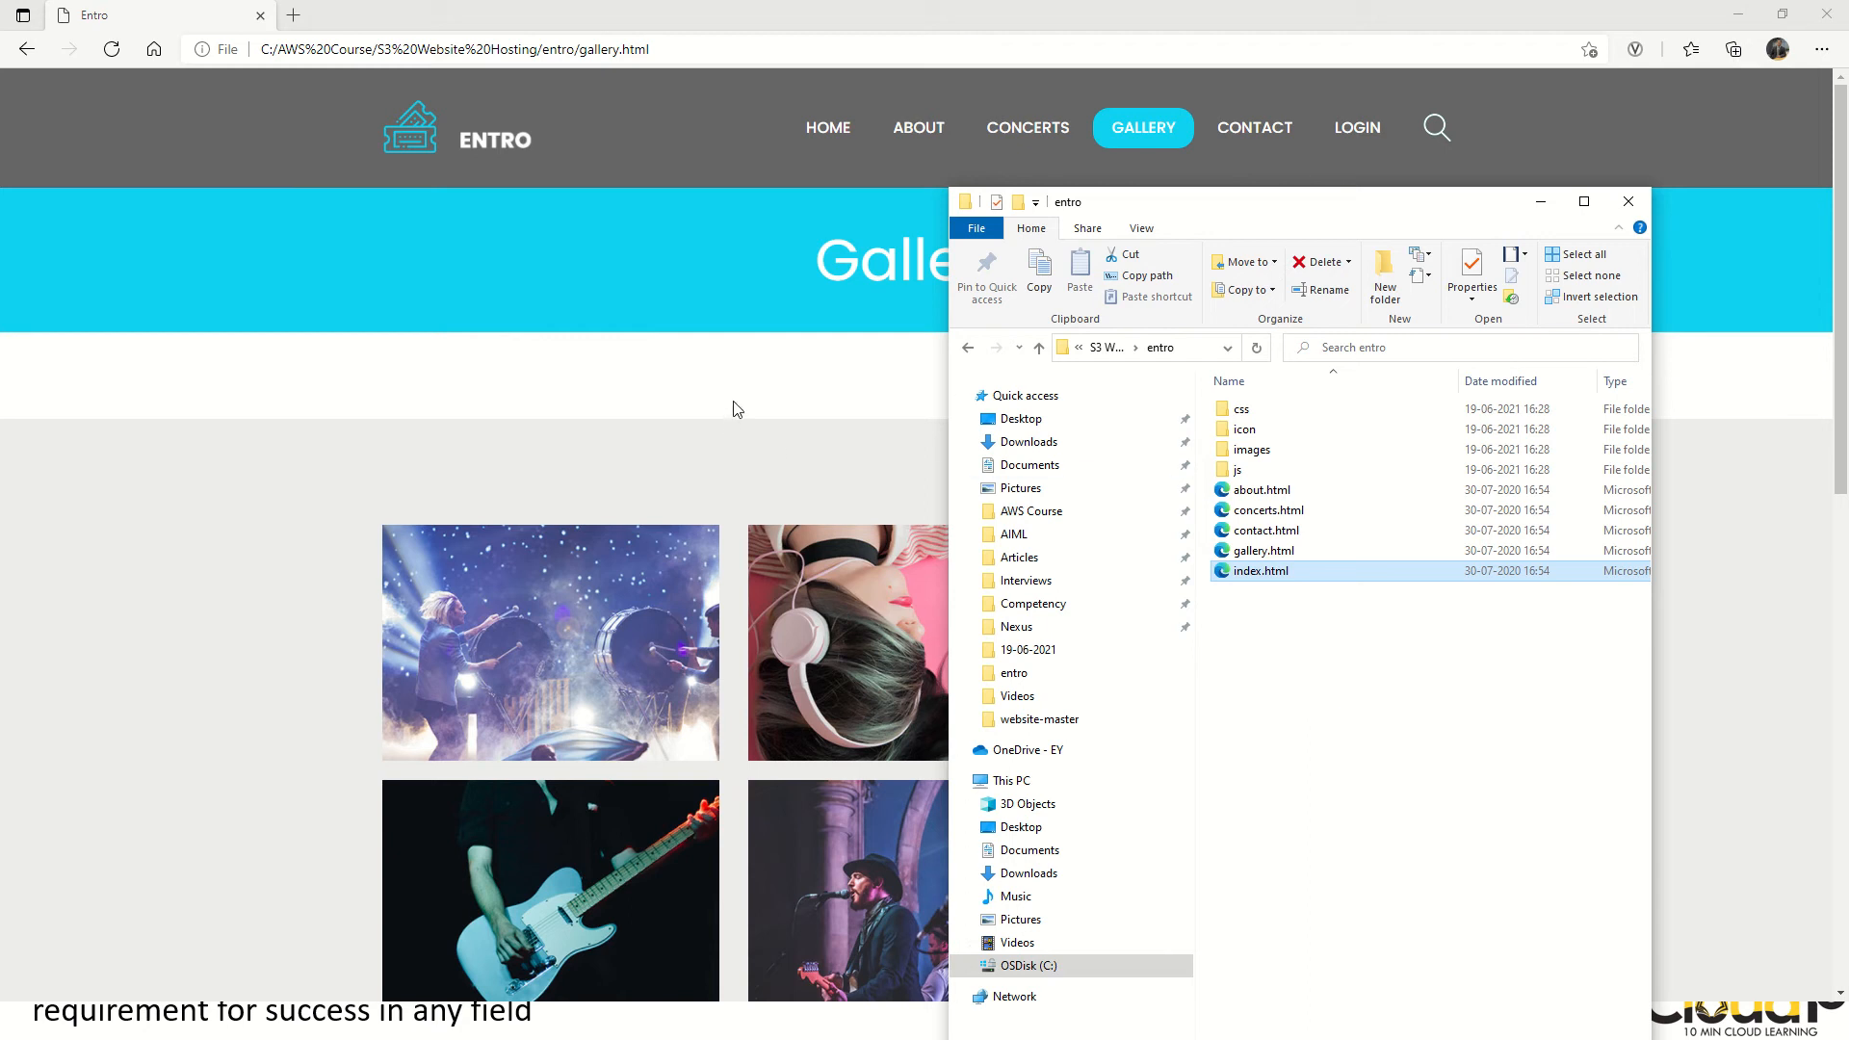
{"action": "left_click", "coordinate": [1826, 13]}
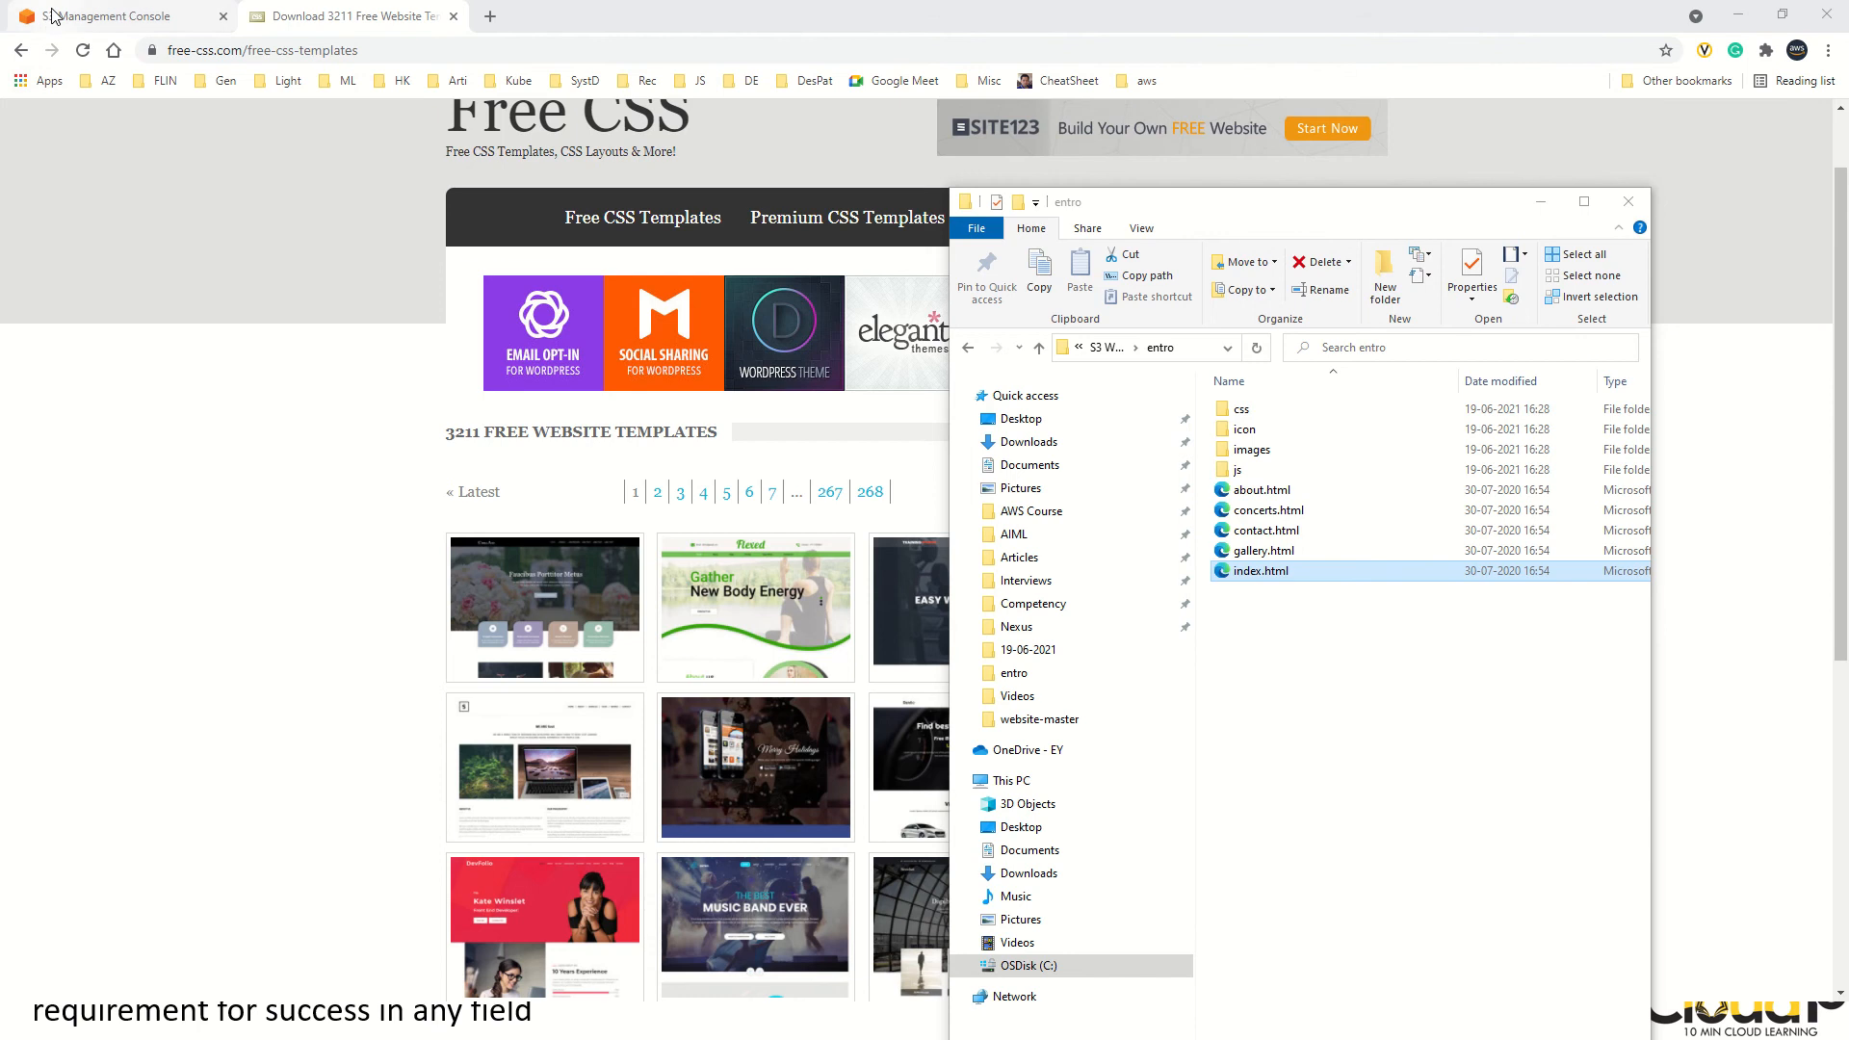
- Switch to the S3 console and start a new bucket named website-test135
{"action": "left_click", "coordinate": [45, 21]}
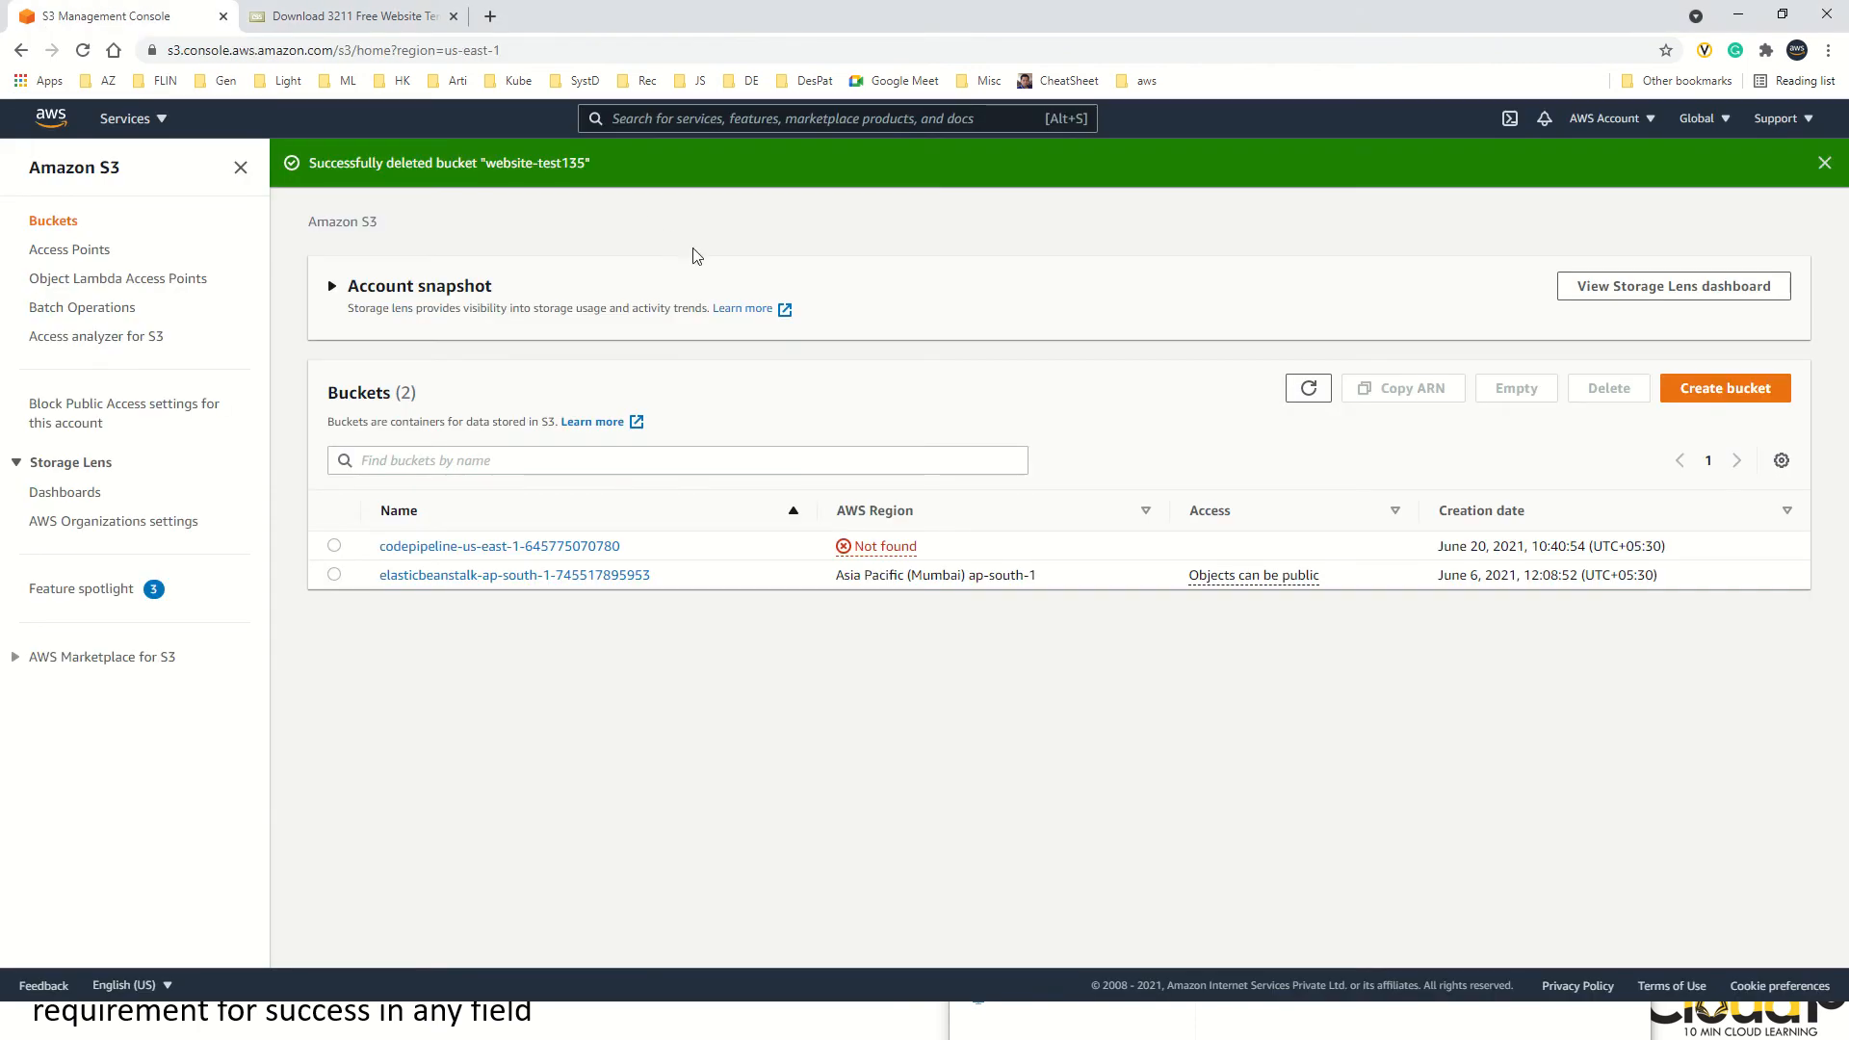
{"action": "left_click", "coordinate": [1709, 389]}
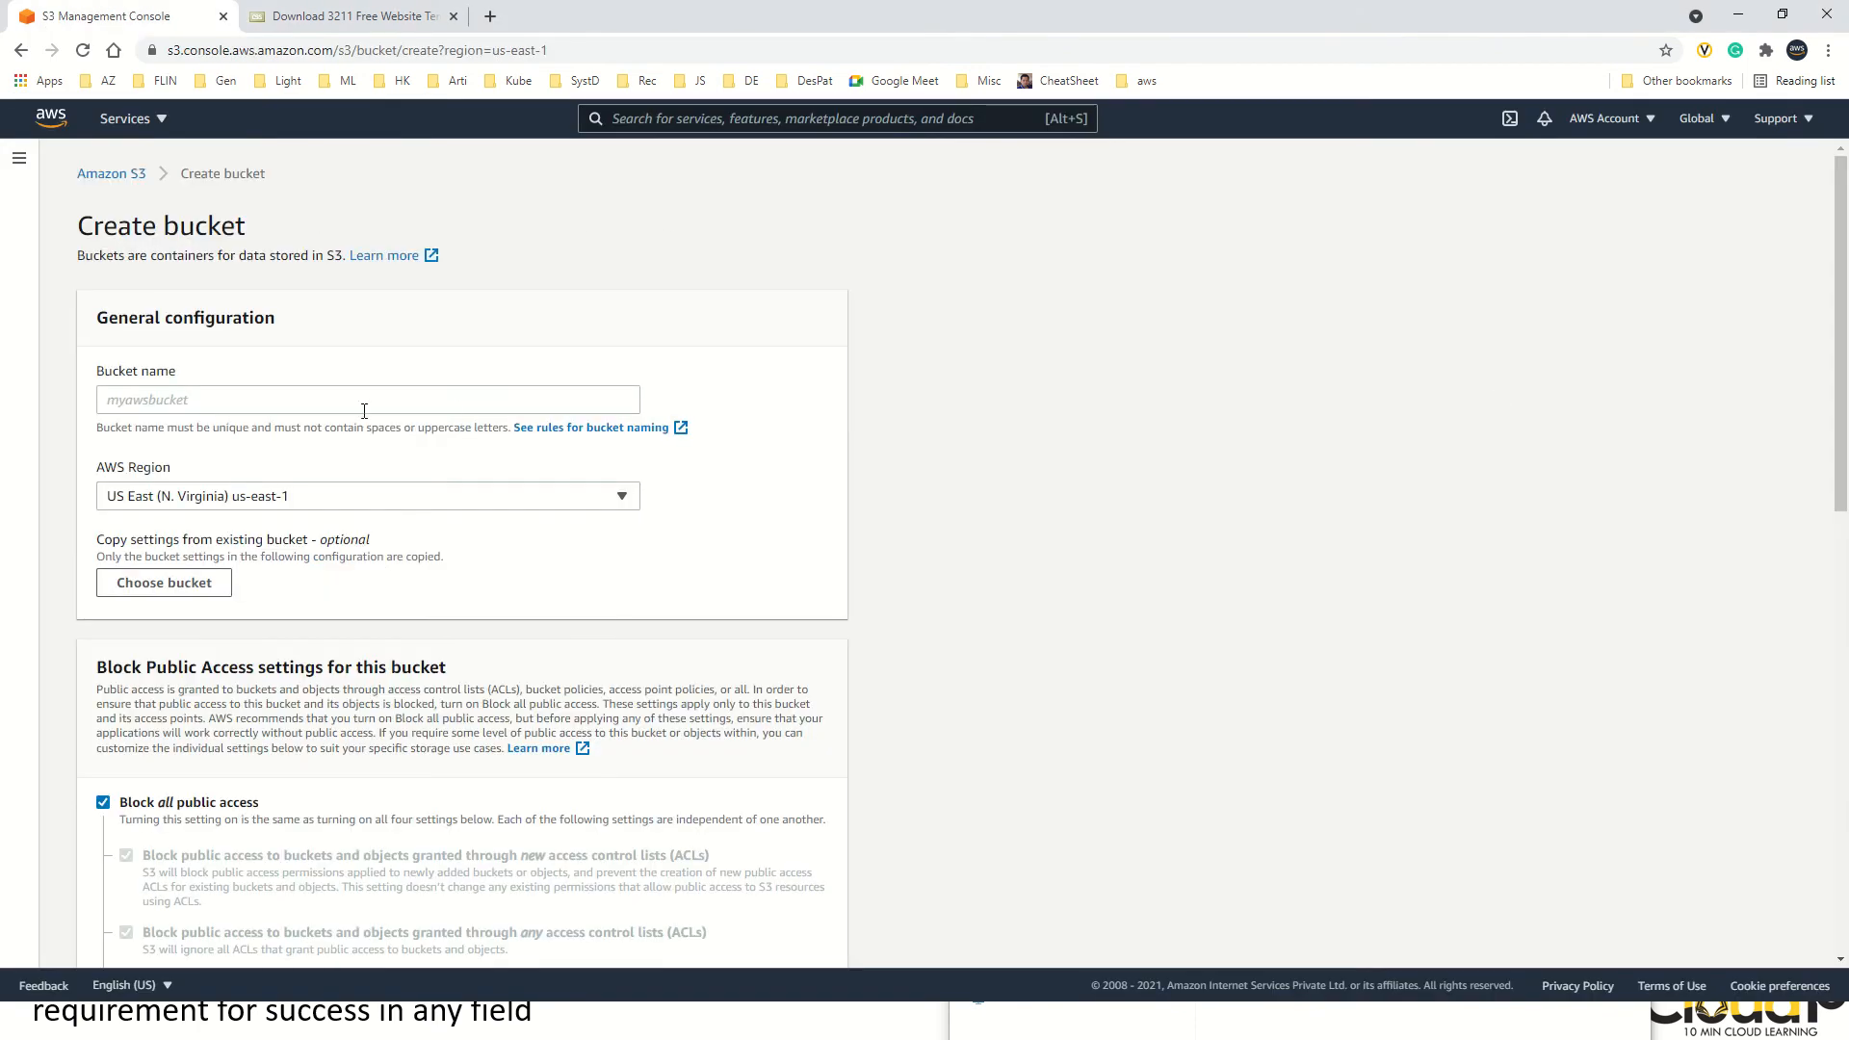
{"action": "left_click", "coordinate": [352, 400]}
{"action": "type", "text": "wes"}
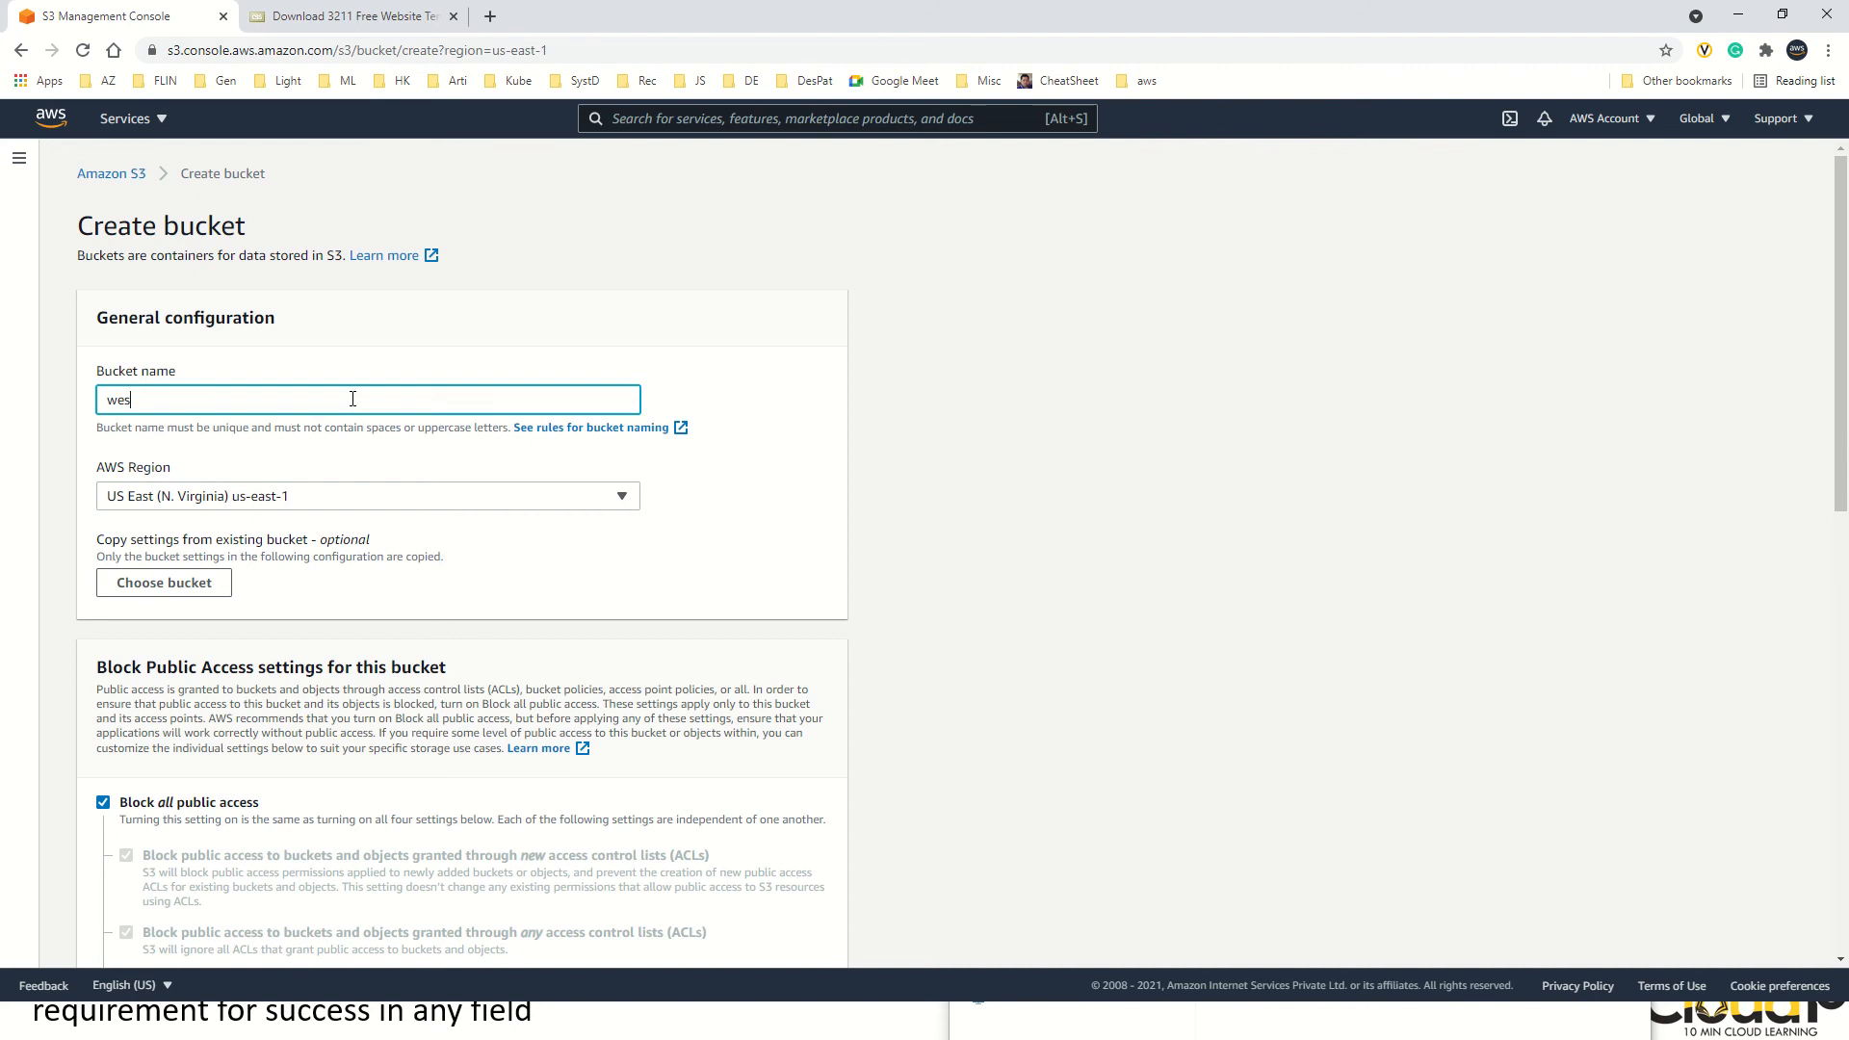
{"action": "type", "text": "t"}
{"action": "key", "text": "BackSpace"}
{"action": "left_click", "coordinate": [402, 537]}
{"action": "scroll", "coordinate": [410, 558], "scroll_direction": "down", "scroll_amount": 1}
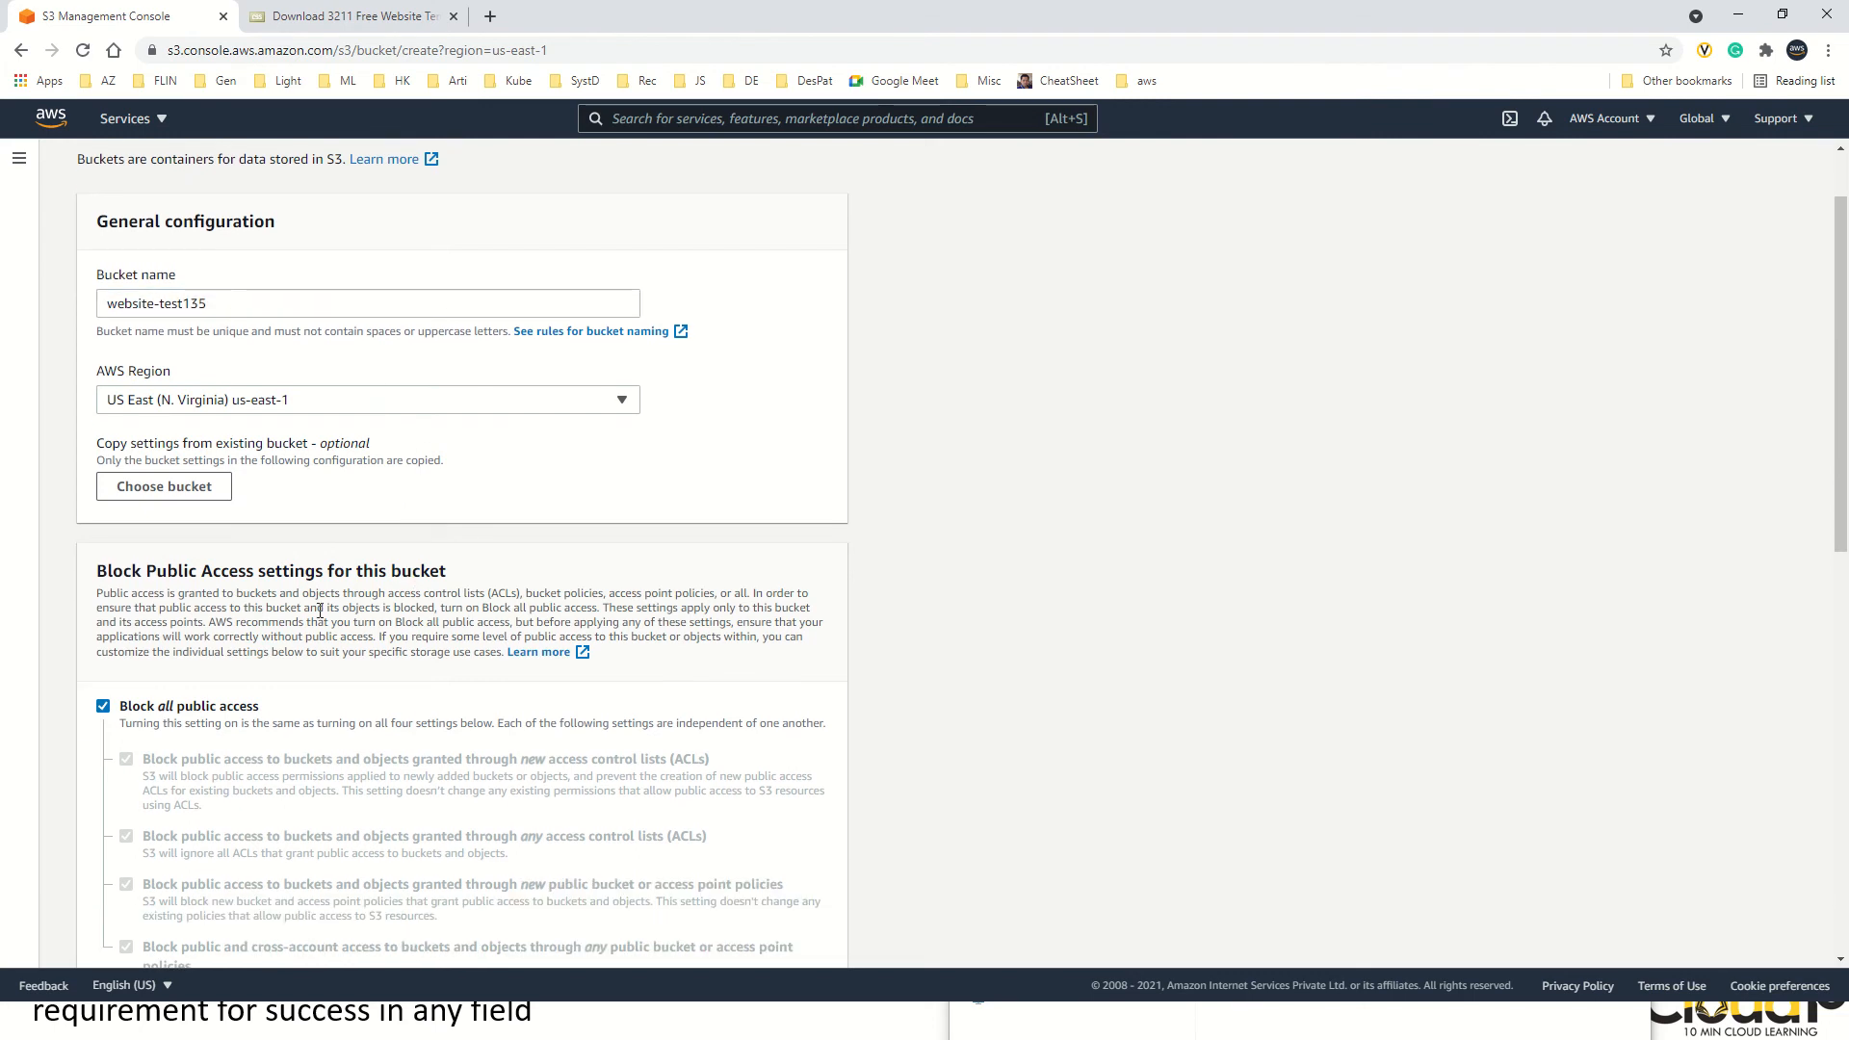
{"action": "scroll", "coordinate": [318, 558], "scroll_direction": "down", "scroll_amount": 1}
{"action": "scroll", "coordinate": [321, 578], "scroll_direction": "up", "scroll_amount": 2}
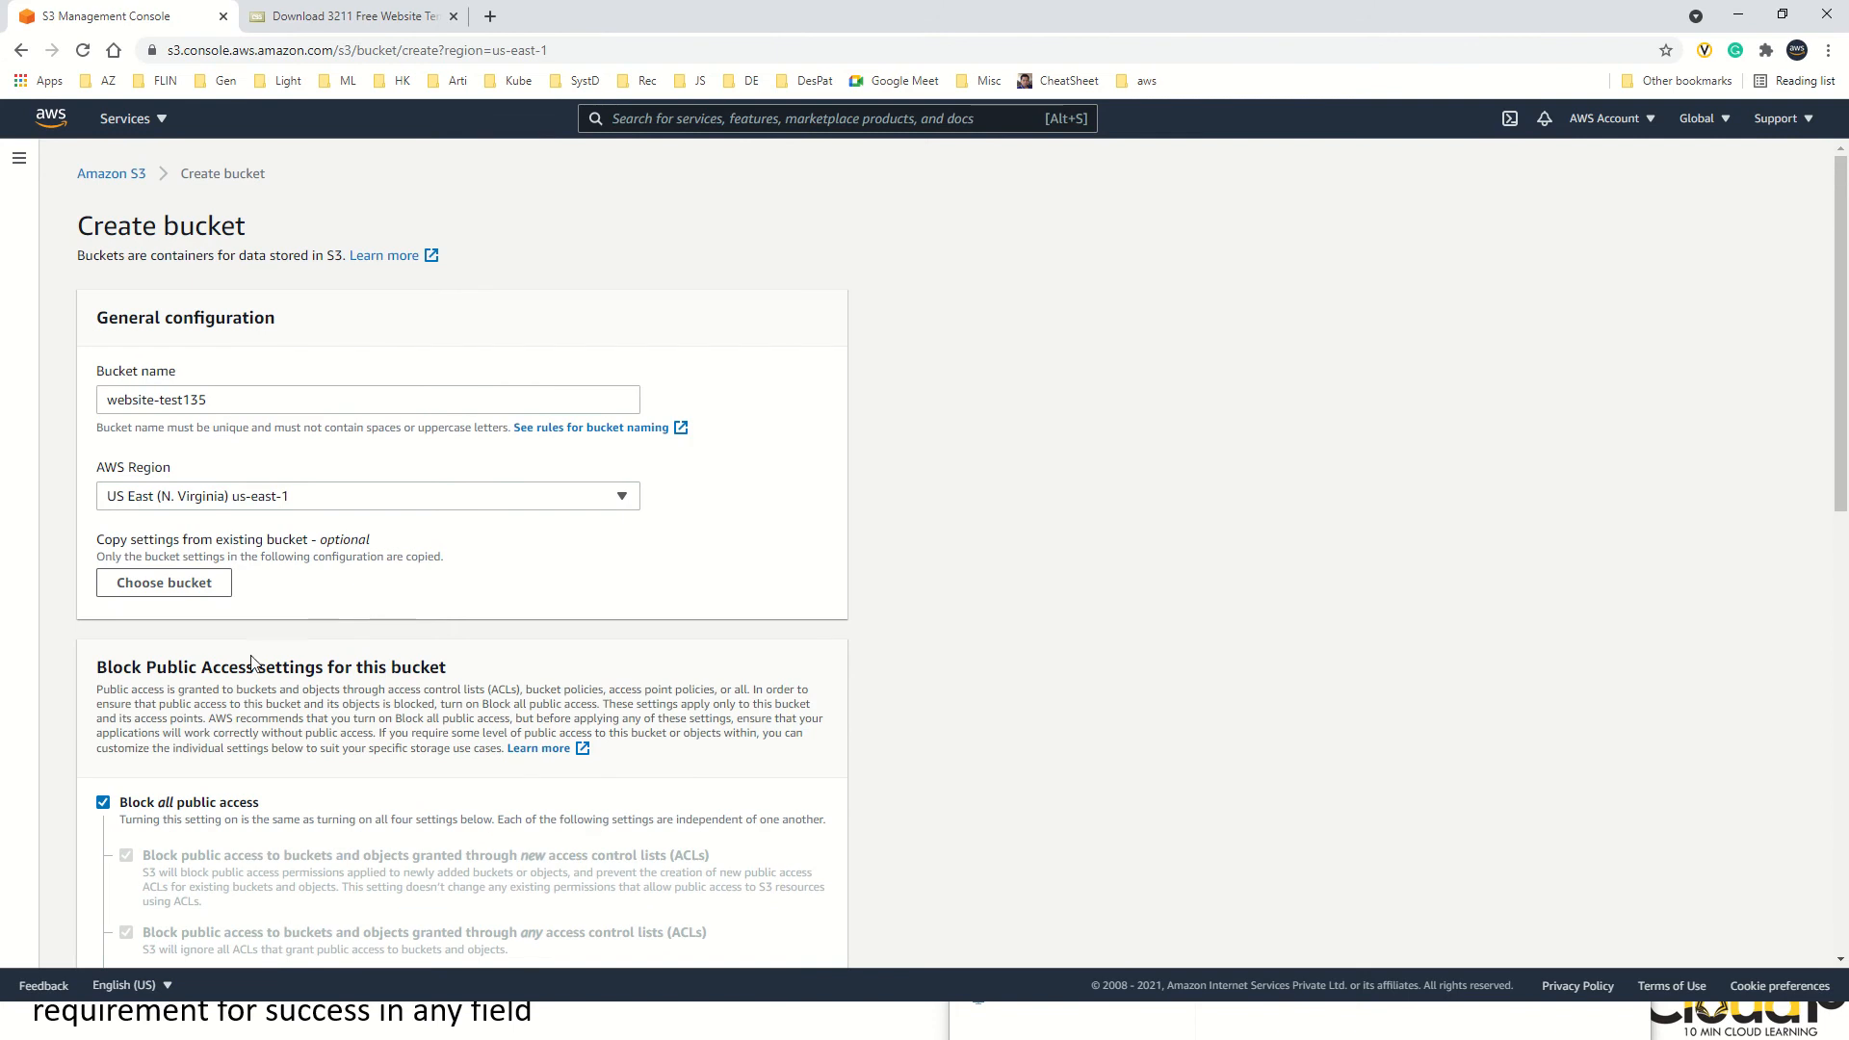
- Turn off Block all public access with the public-access risk acknowledged, and create the bucket
{"action": "scroll", "coordinate": [120, 761], "scroll_direction": "down", "scroll_amount": 1}
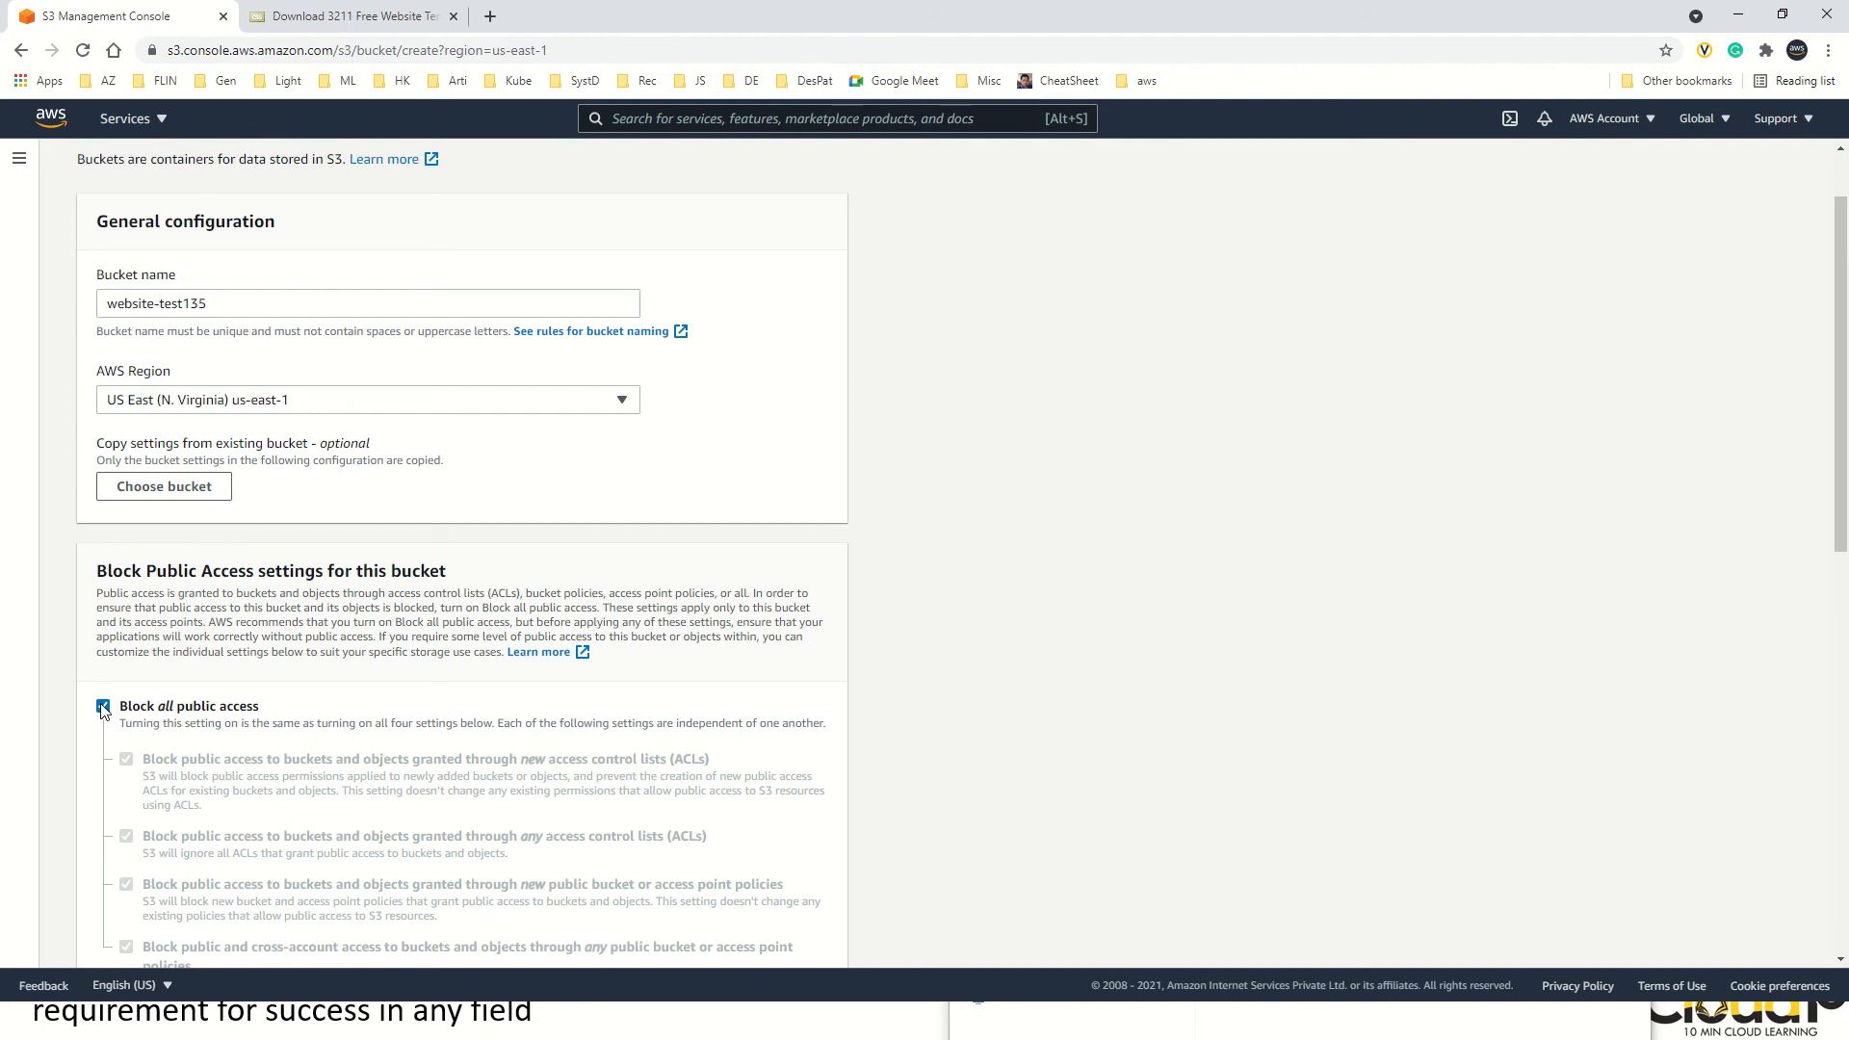
{"action": "left_click", "coordinate": [103, 707]}
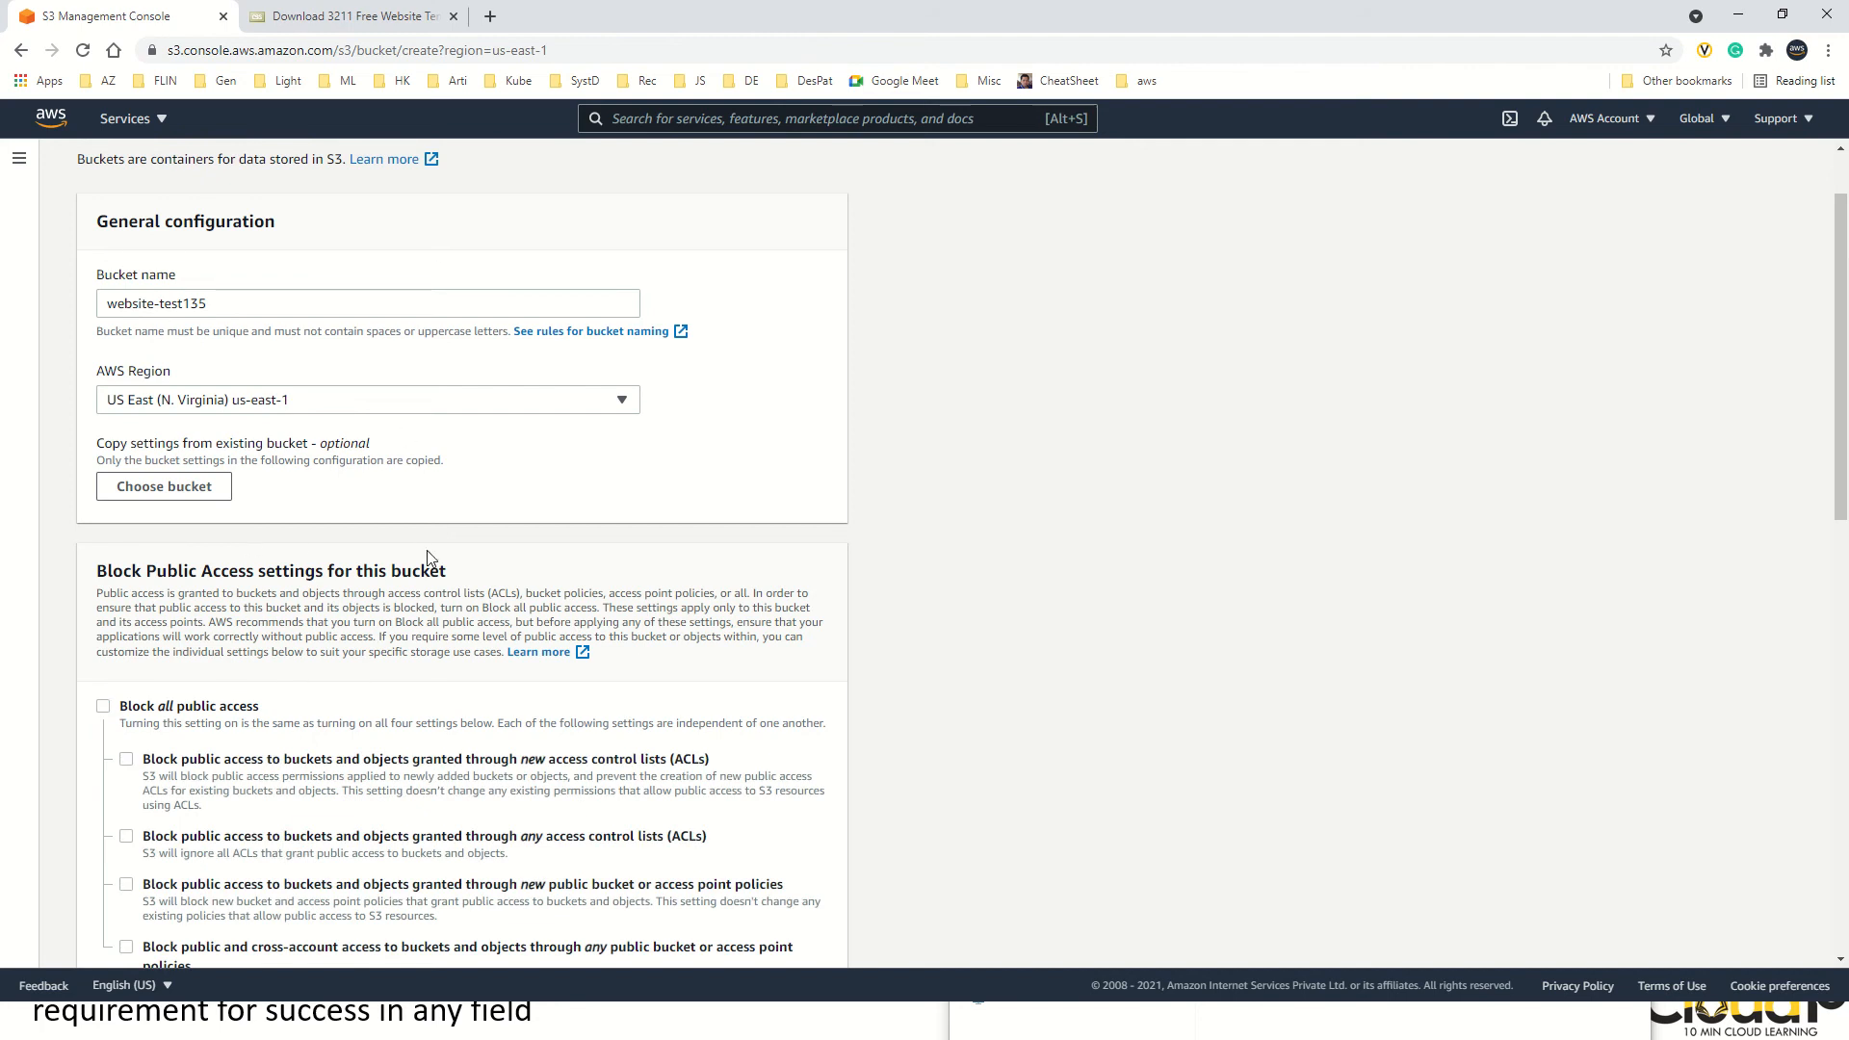
{"action": "scroll", "coordinate": [482, 648], "scroll_direction": "down", "scroll_amount": 3}
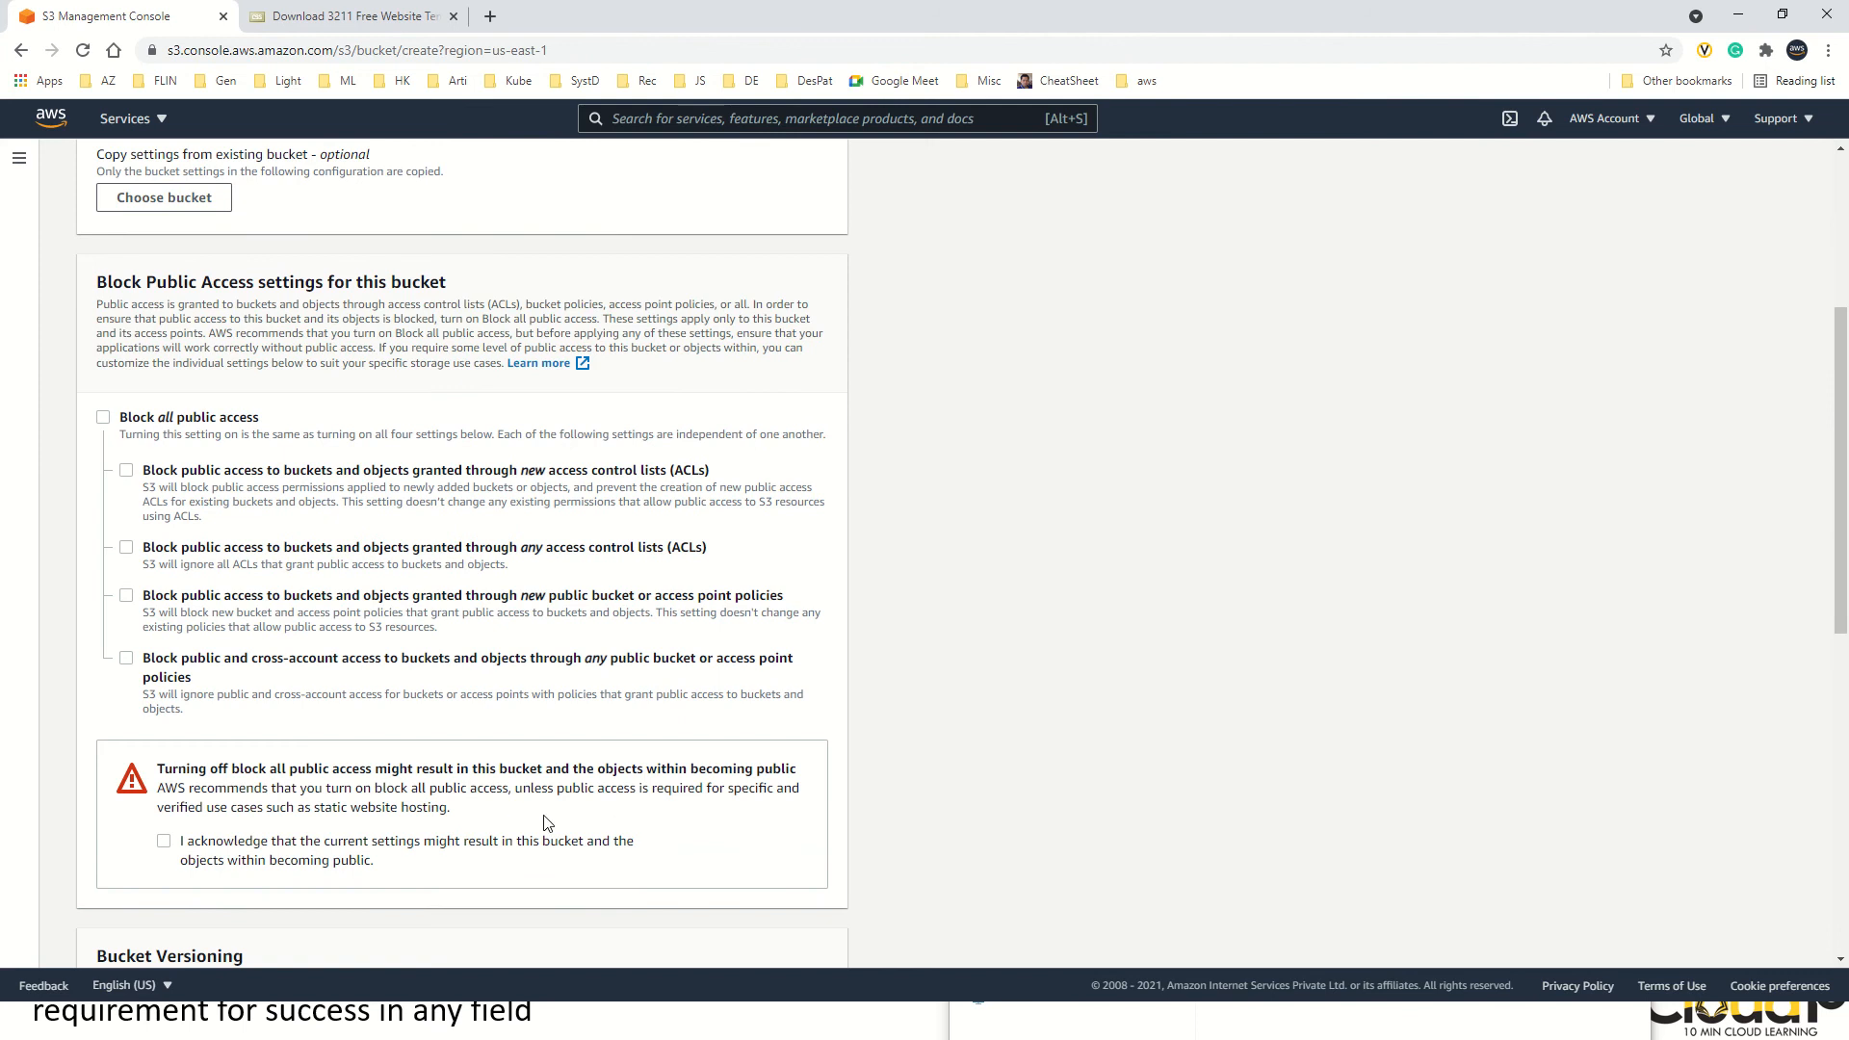
{"action": "left_click", "coordinate": [164, 841]}
{"action": "scroll", "coordinate": [396, 872], "scroll_direction": "down", "scroll_amount": 6}
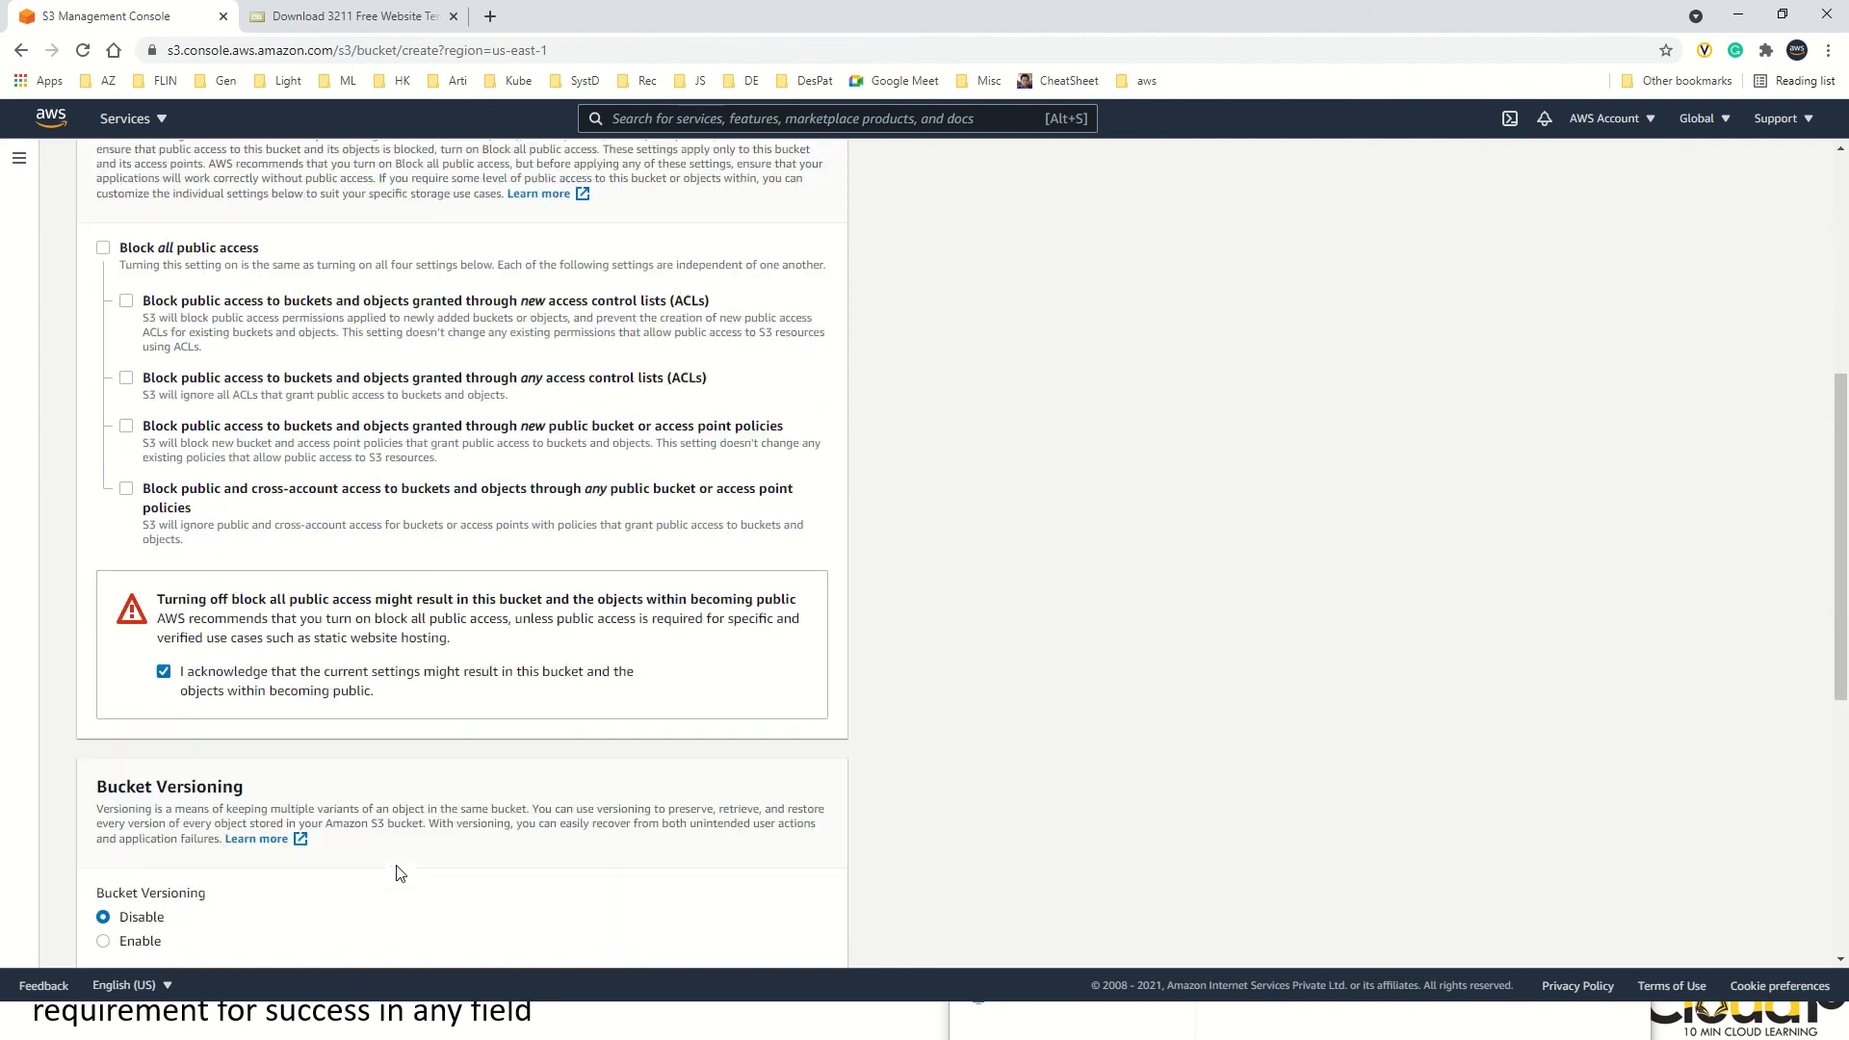
{"action": "scroll", "coordinate": [411, 830], "scroll_direction": "down", "scroll_amount": 3}
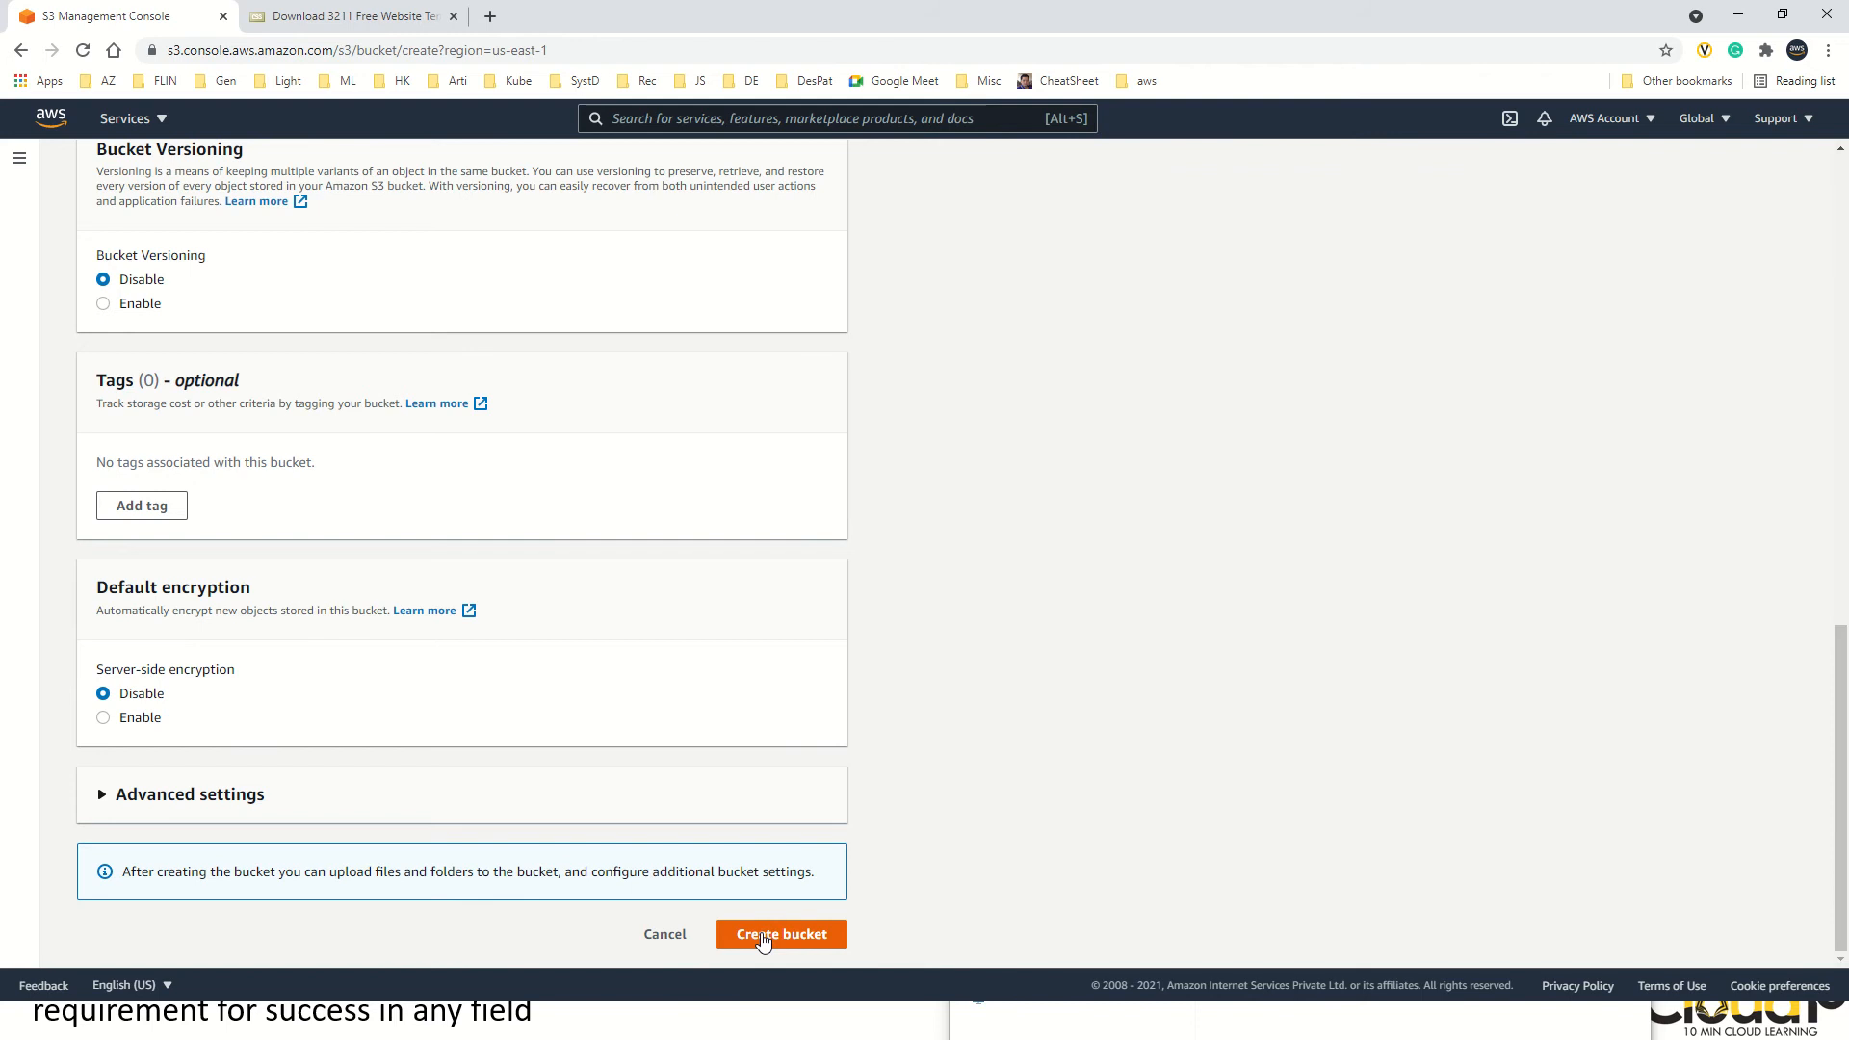
{"action": "left_click", "coordinate": [764, 939]}
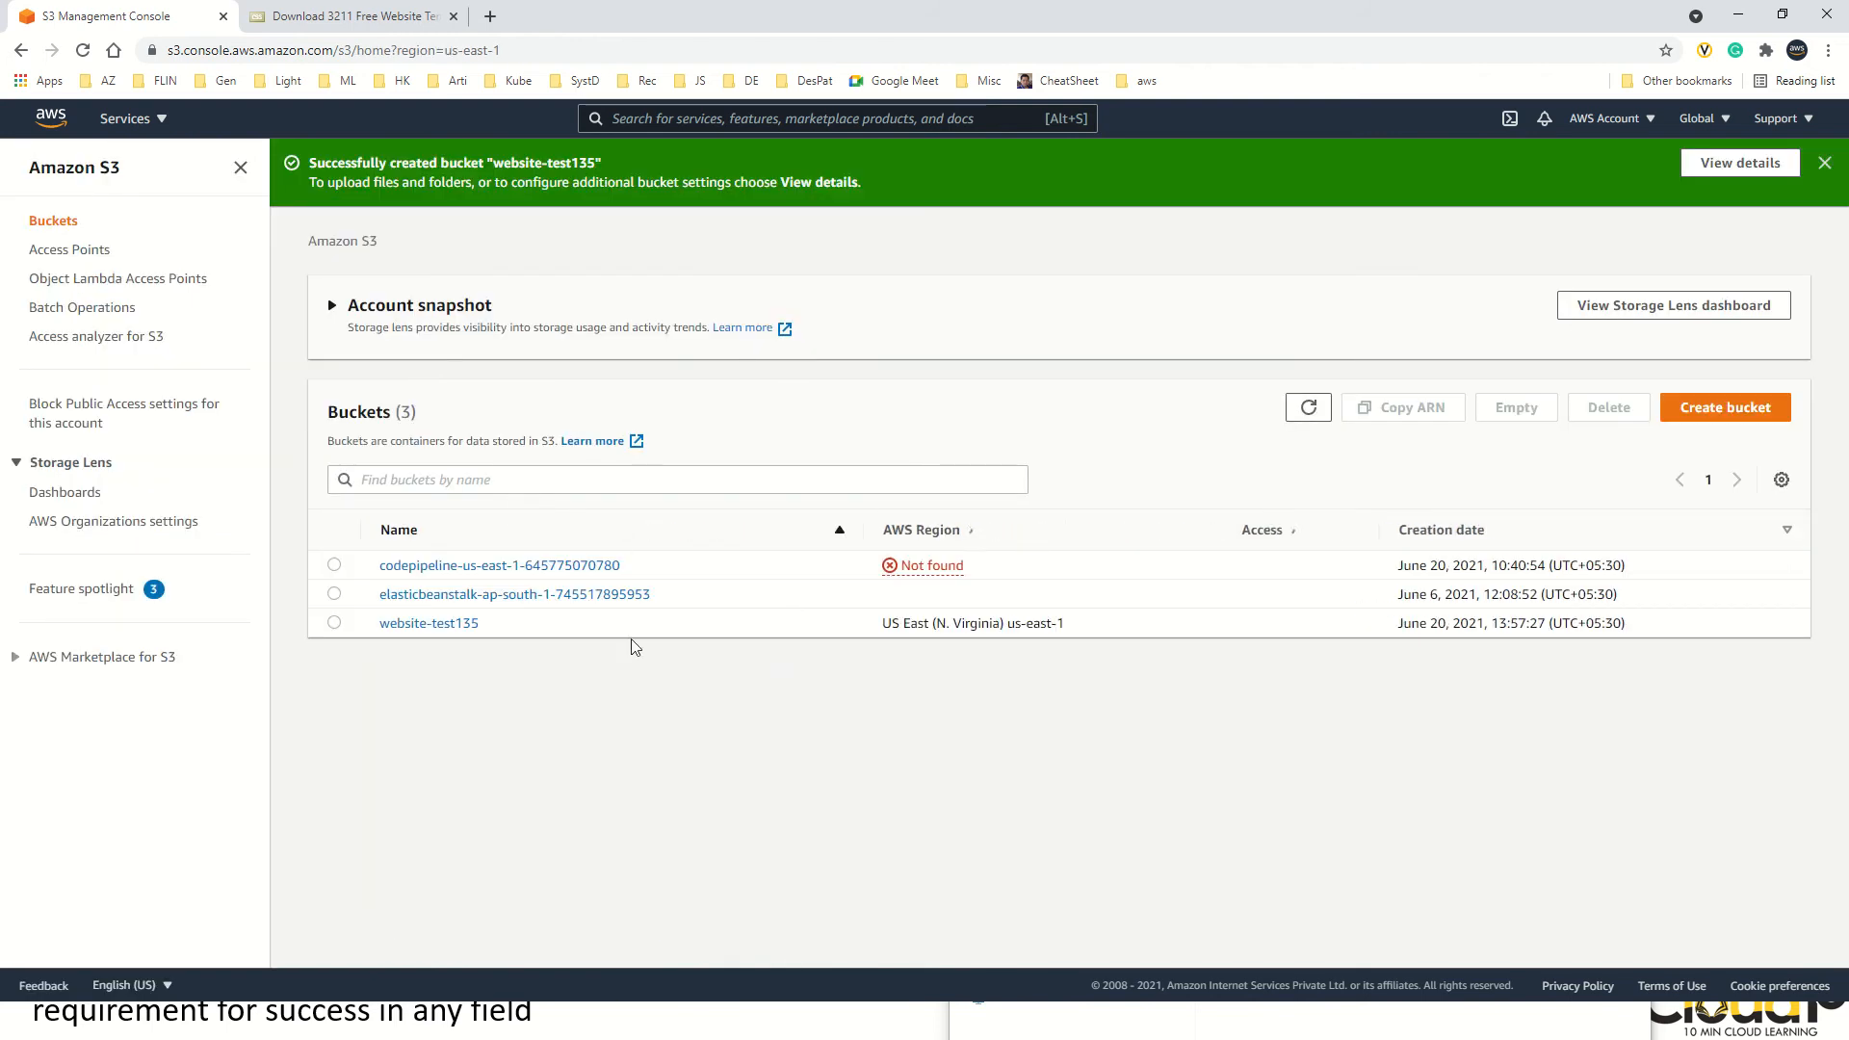
- Upload the local entro folder from S3 Website Hosting into the website-test135 bucket
{"action": "left_click", "coordinate": [431, 625]}
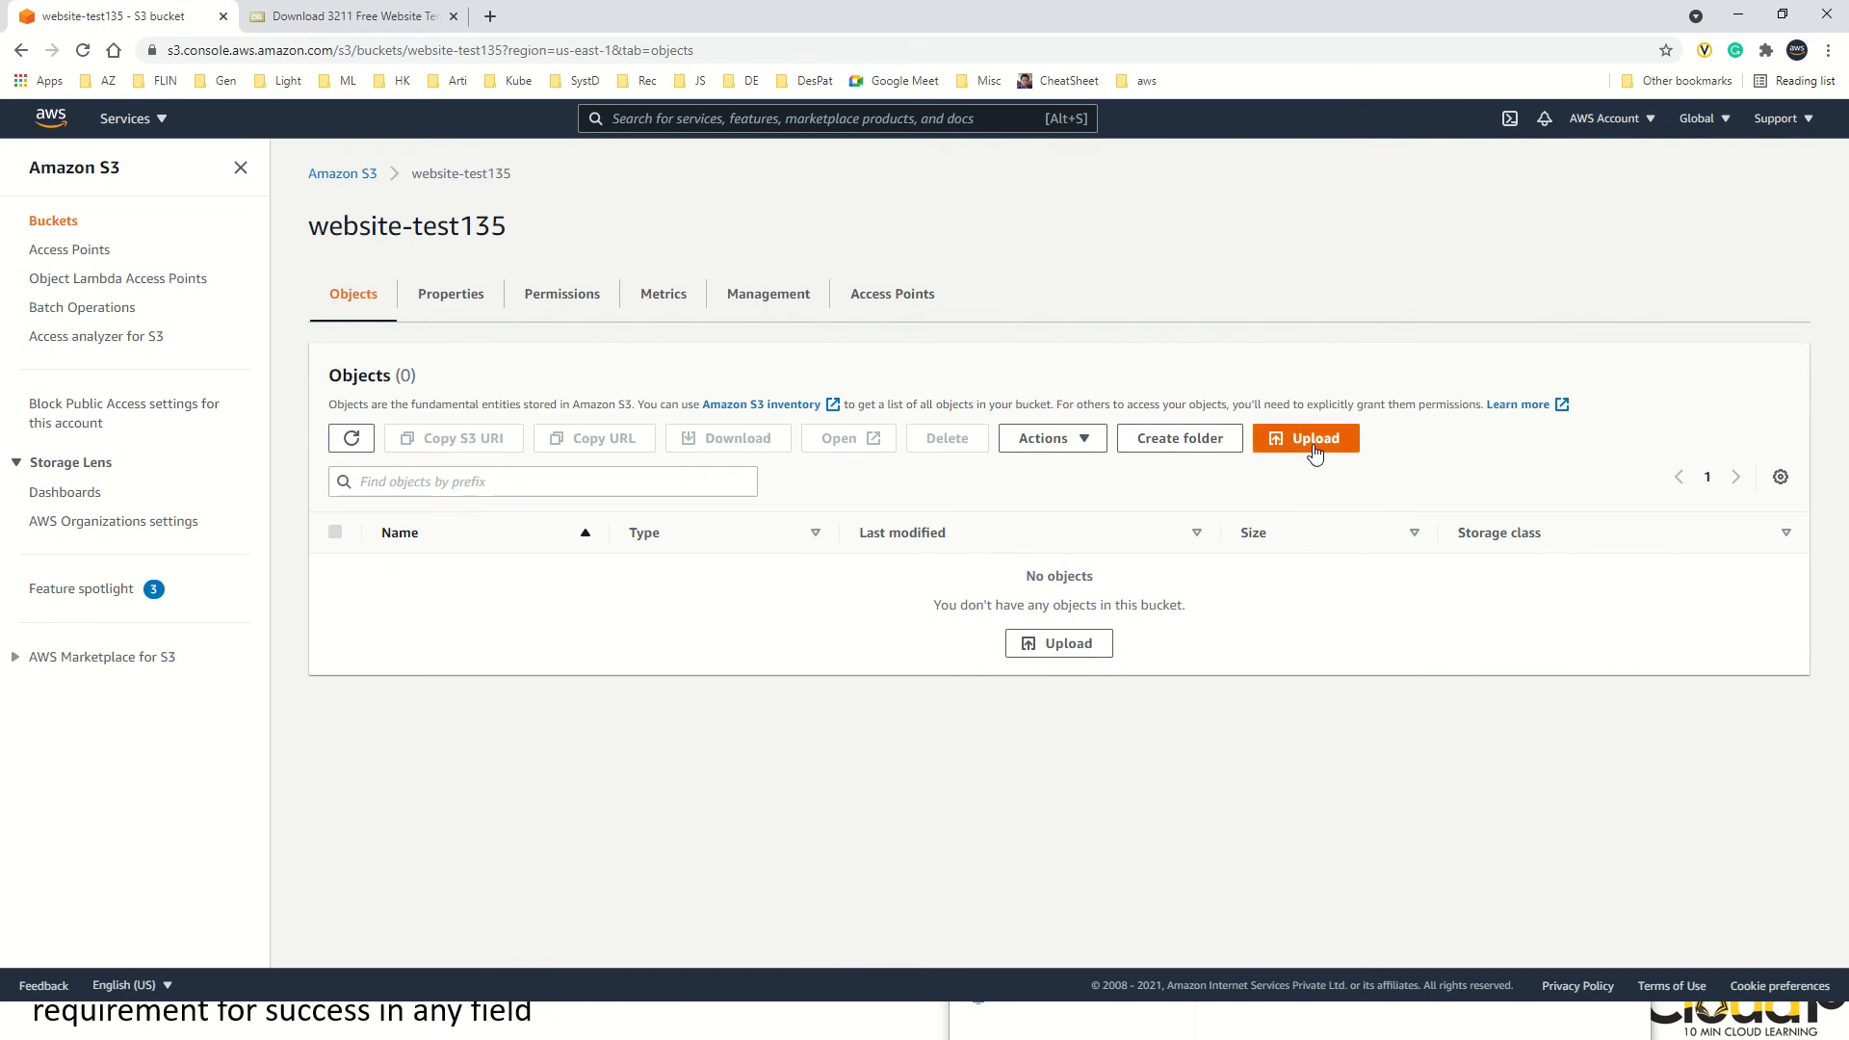
{"action": "left_click", "coordinate": [1317, 440]}
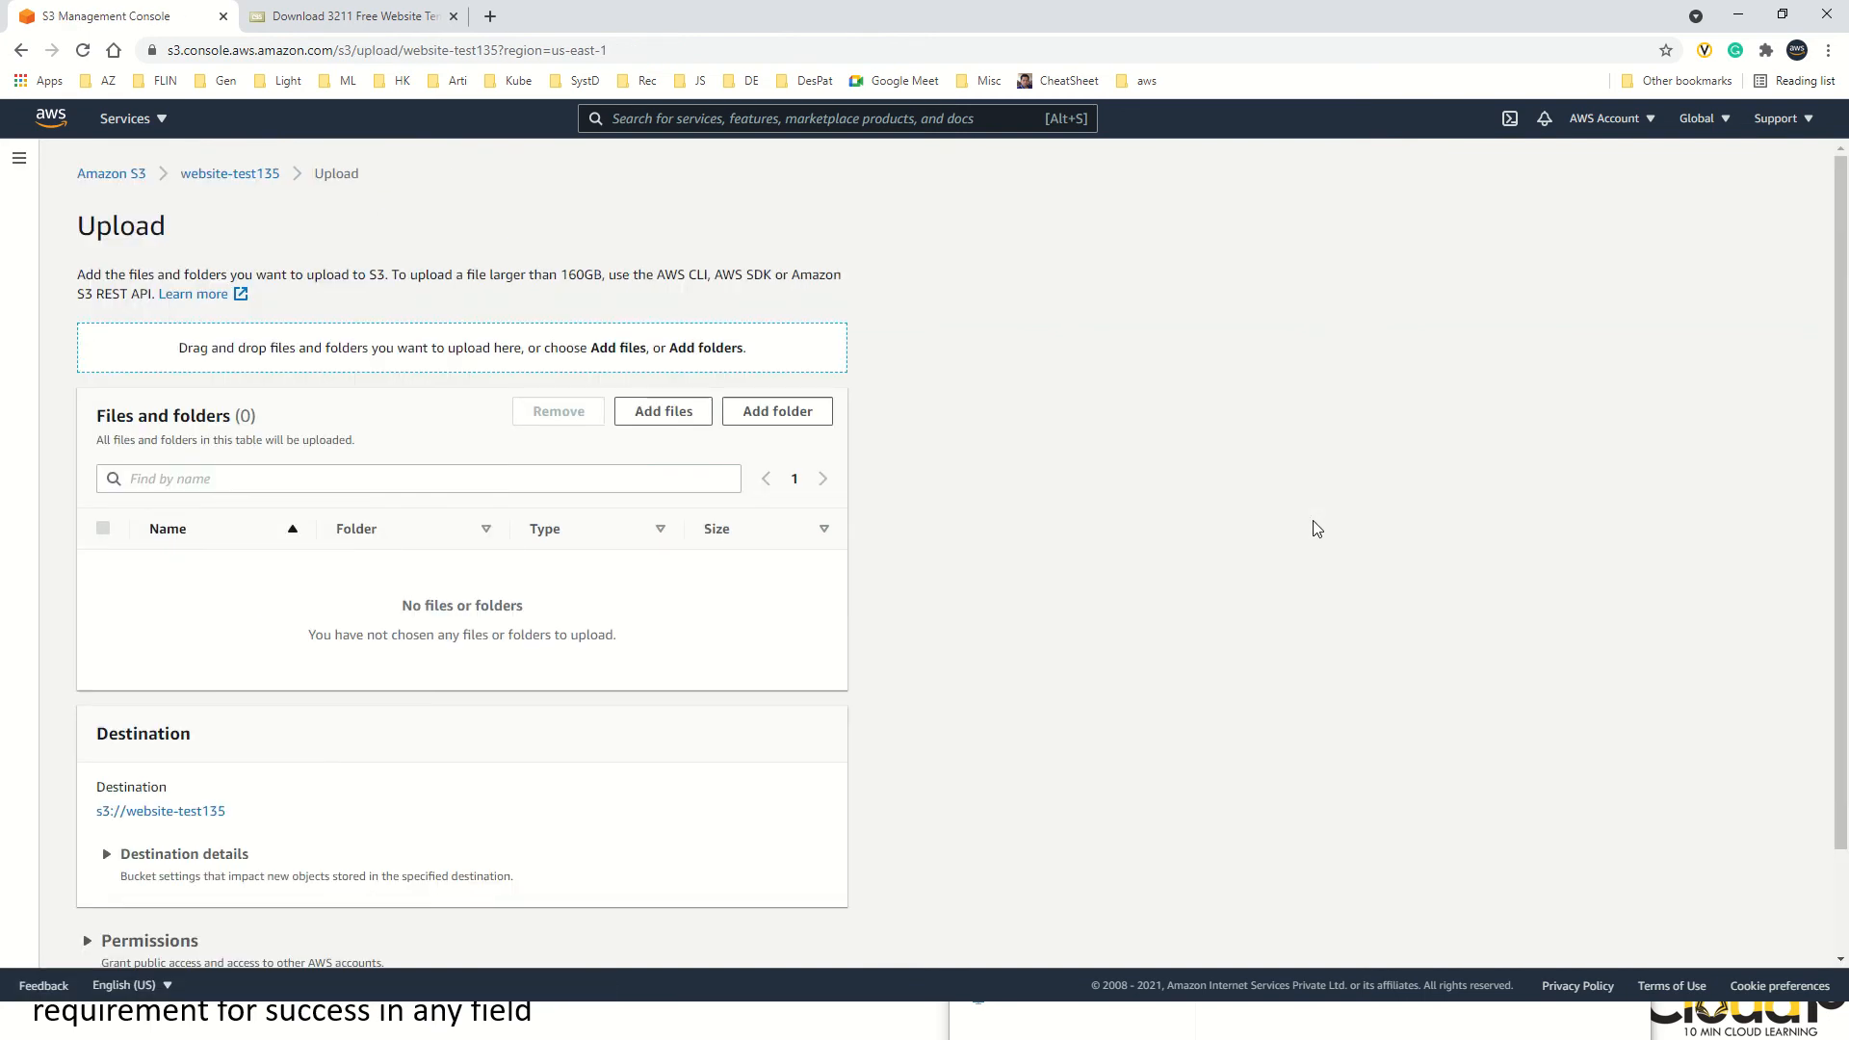
{"action": "left_click", "coordinate": [807, 421]}
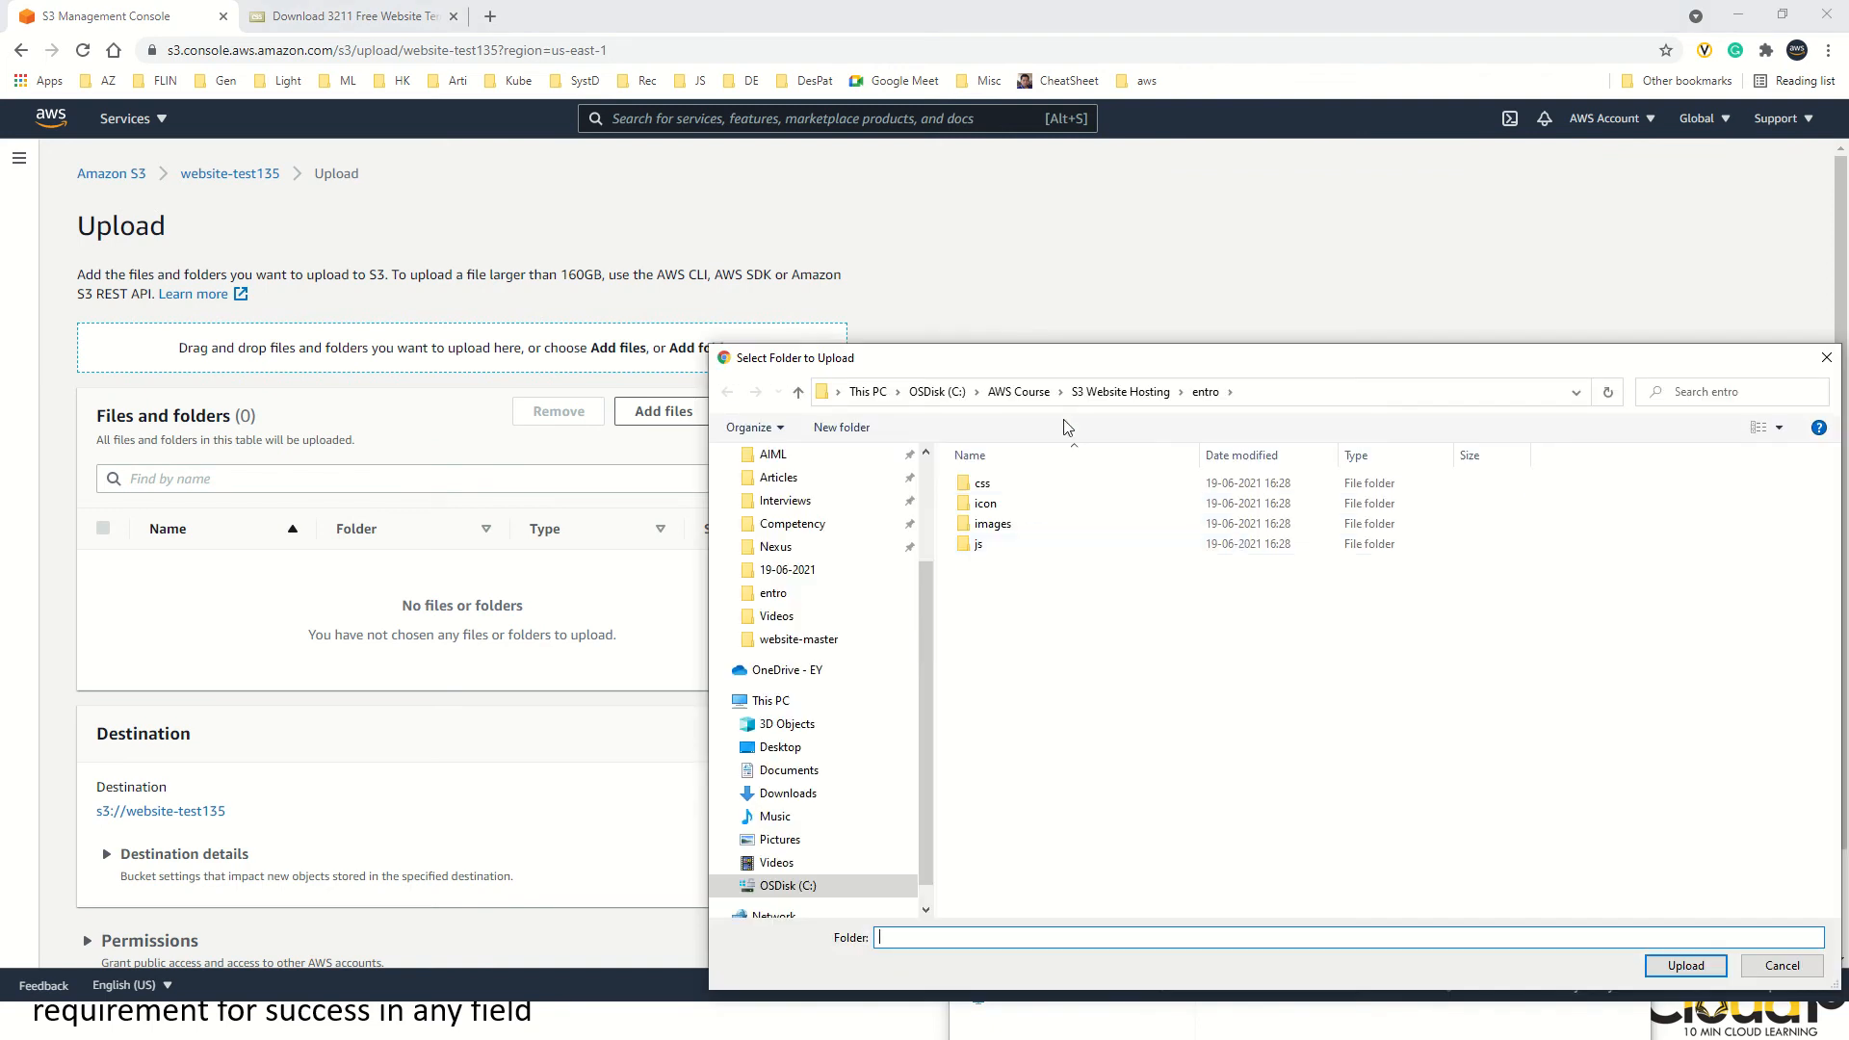
{"action": "left_click", "coordinate": [1120, 391]}
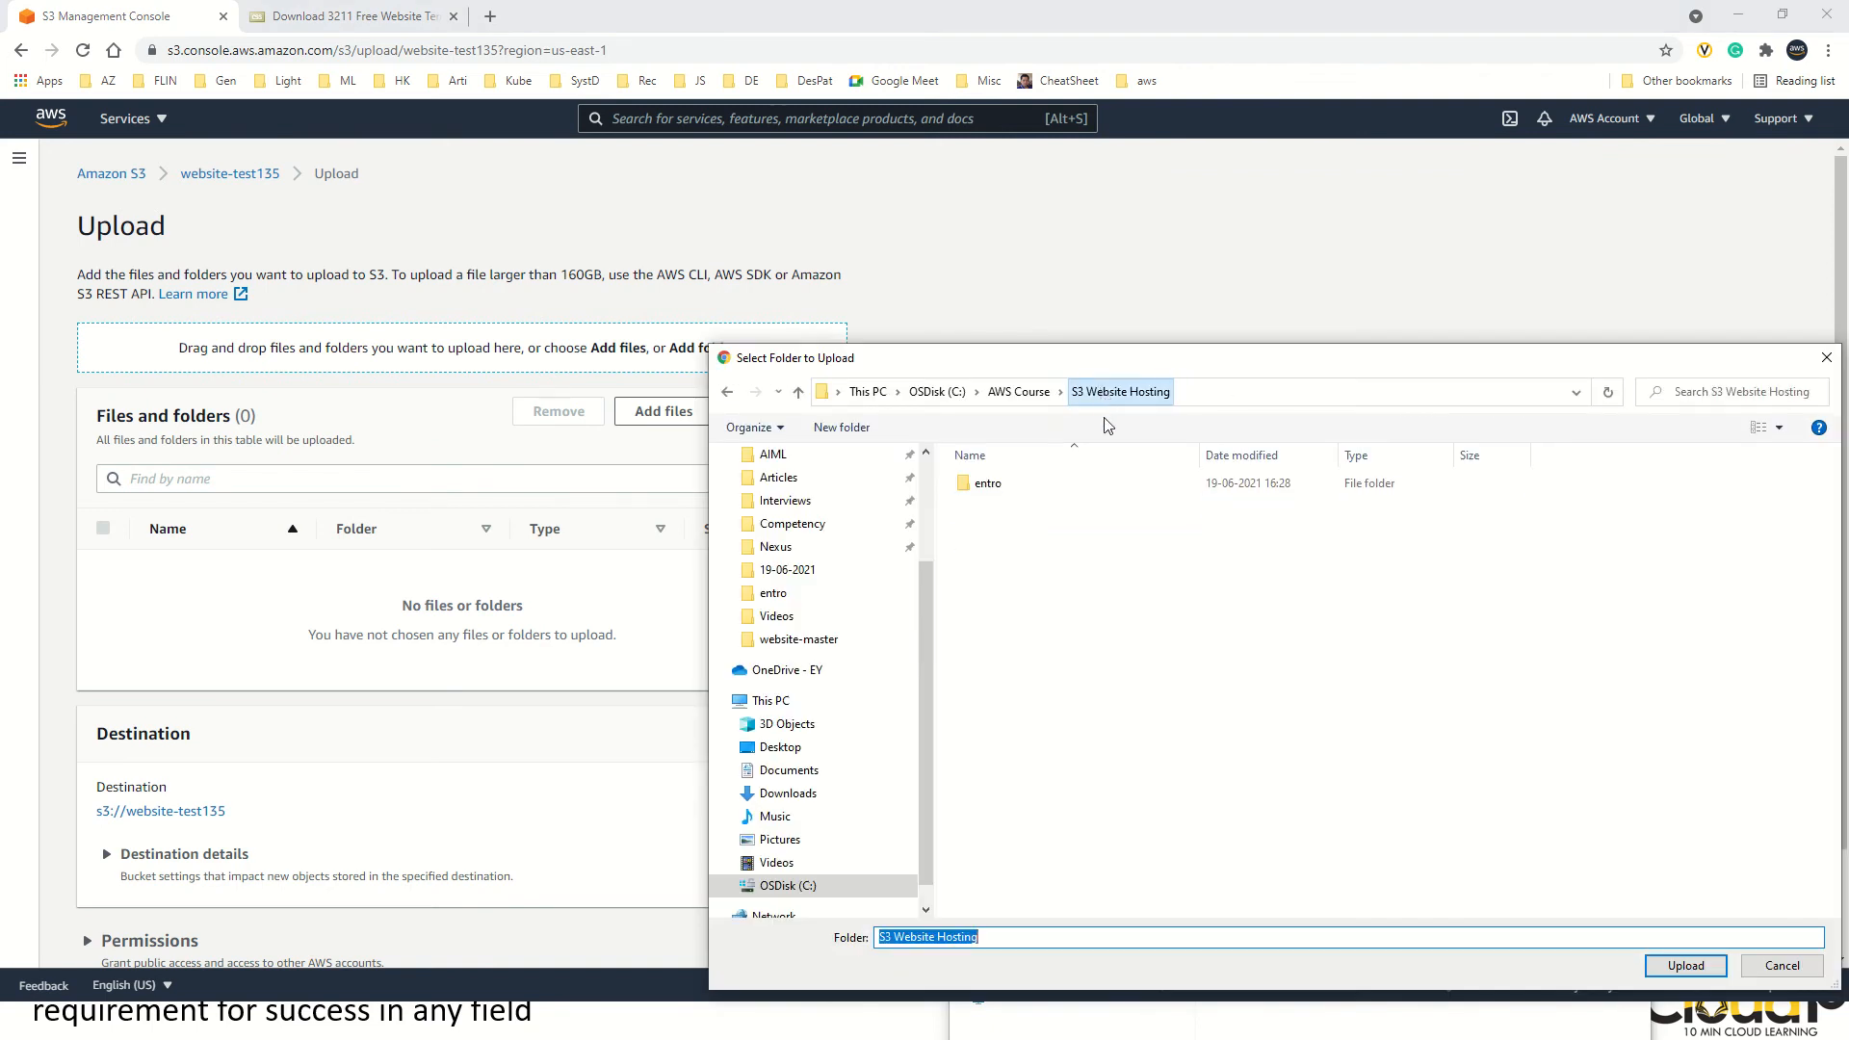
{"action": "left_click", "coordinate": [987, 487]}
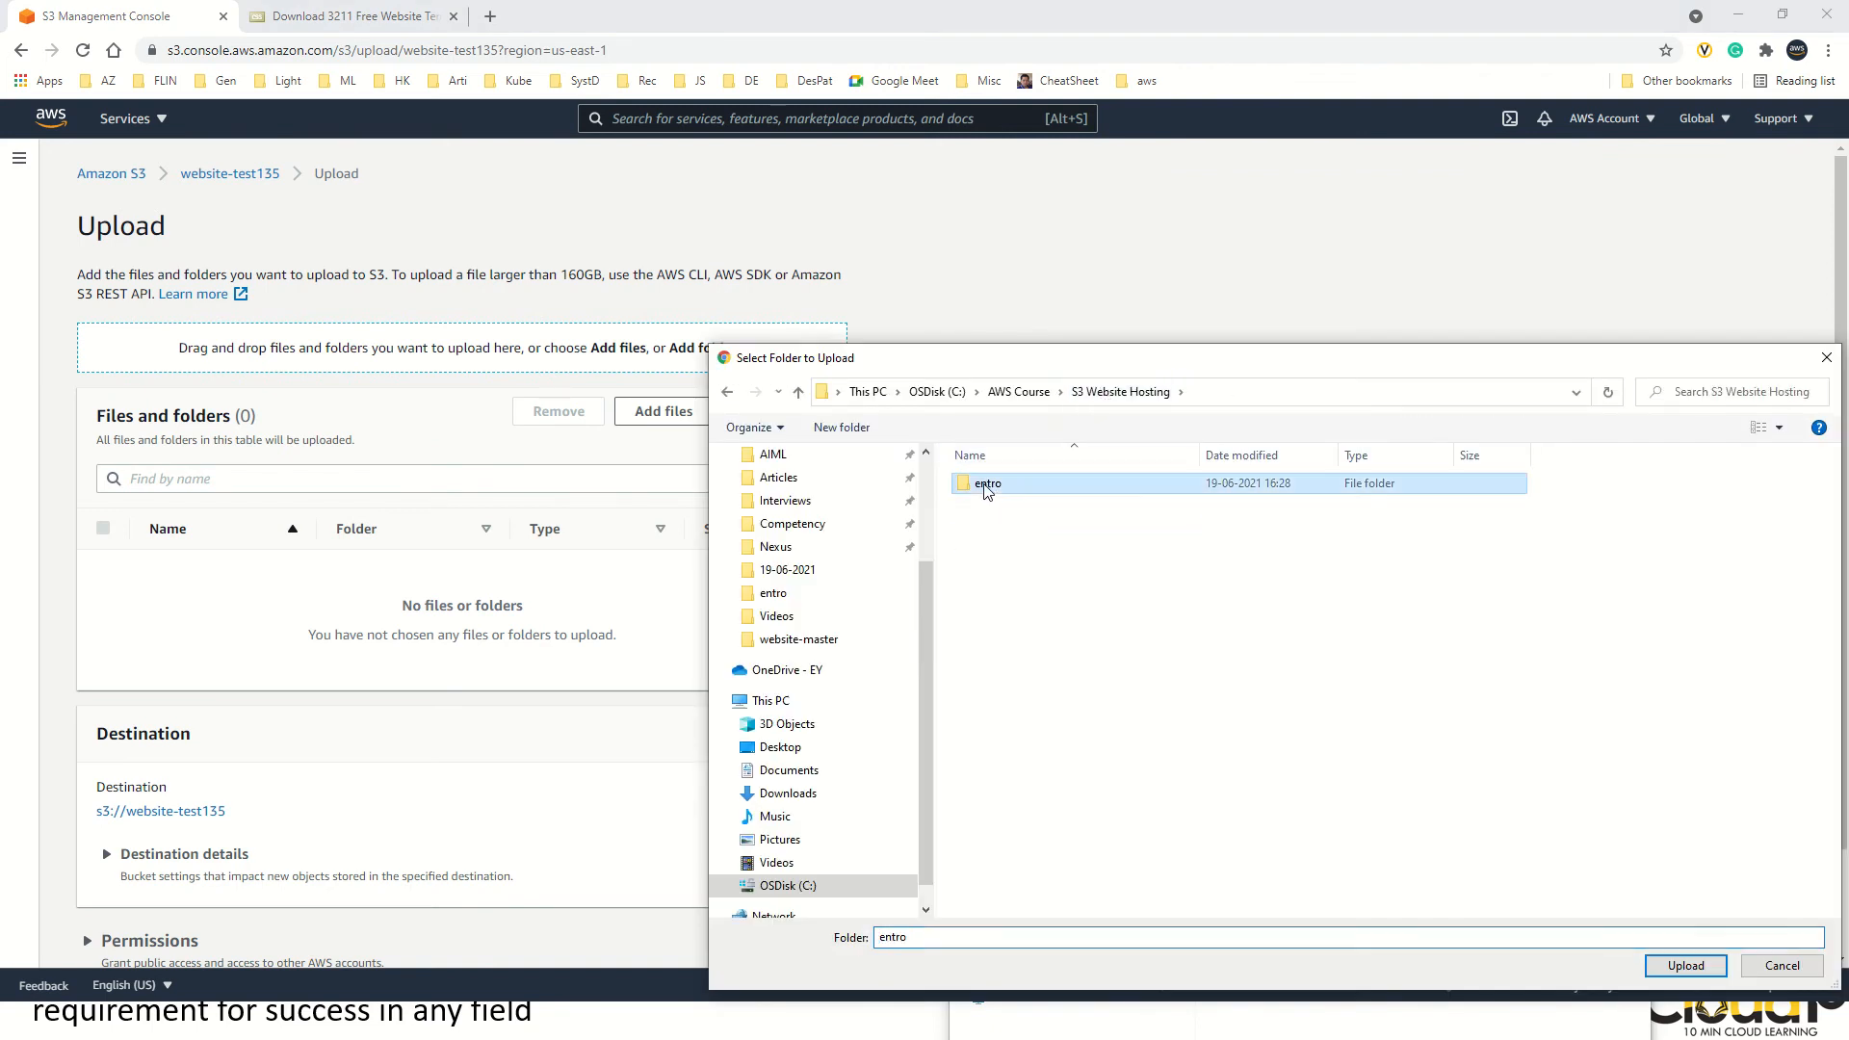
{"action": "left_click", "coordinate": [1686, 966]}
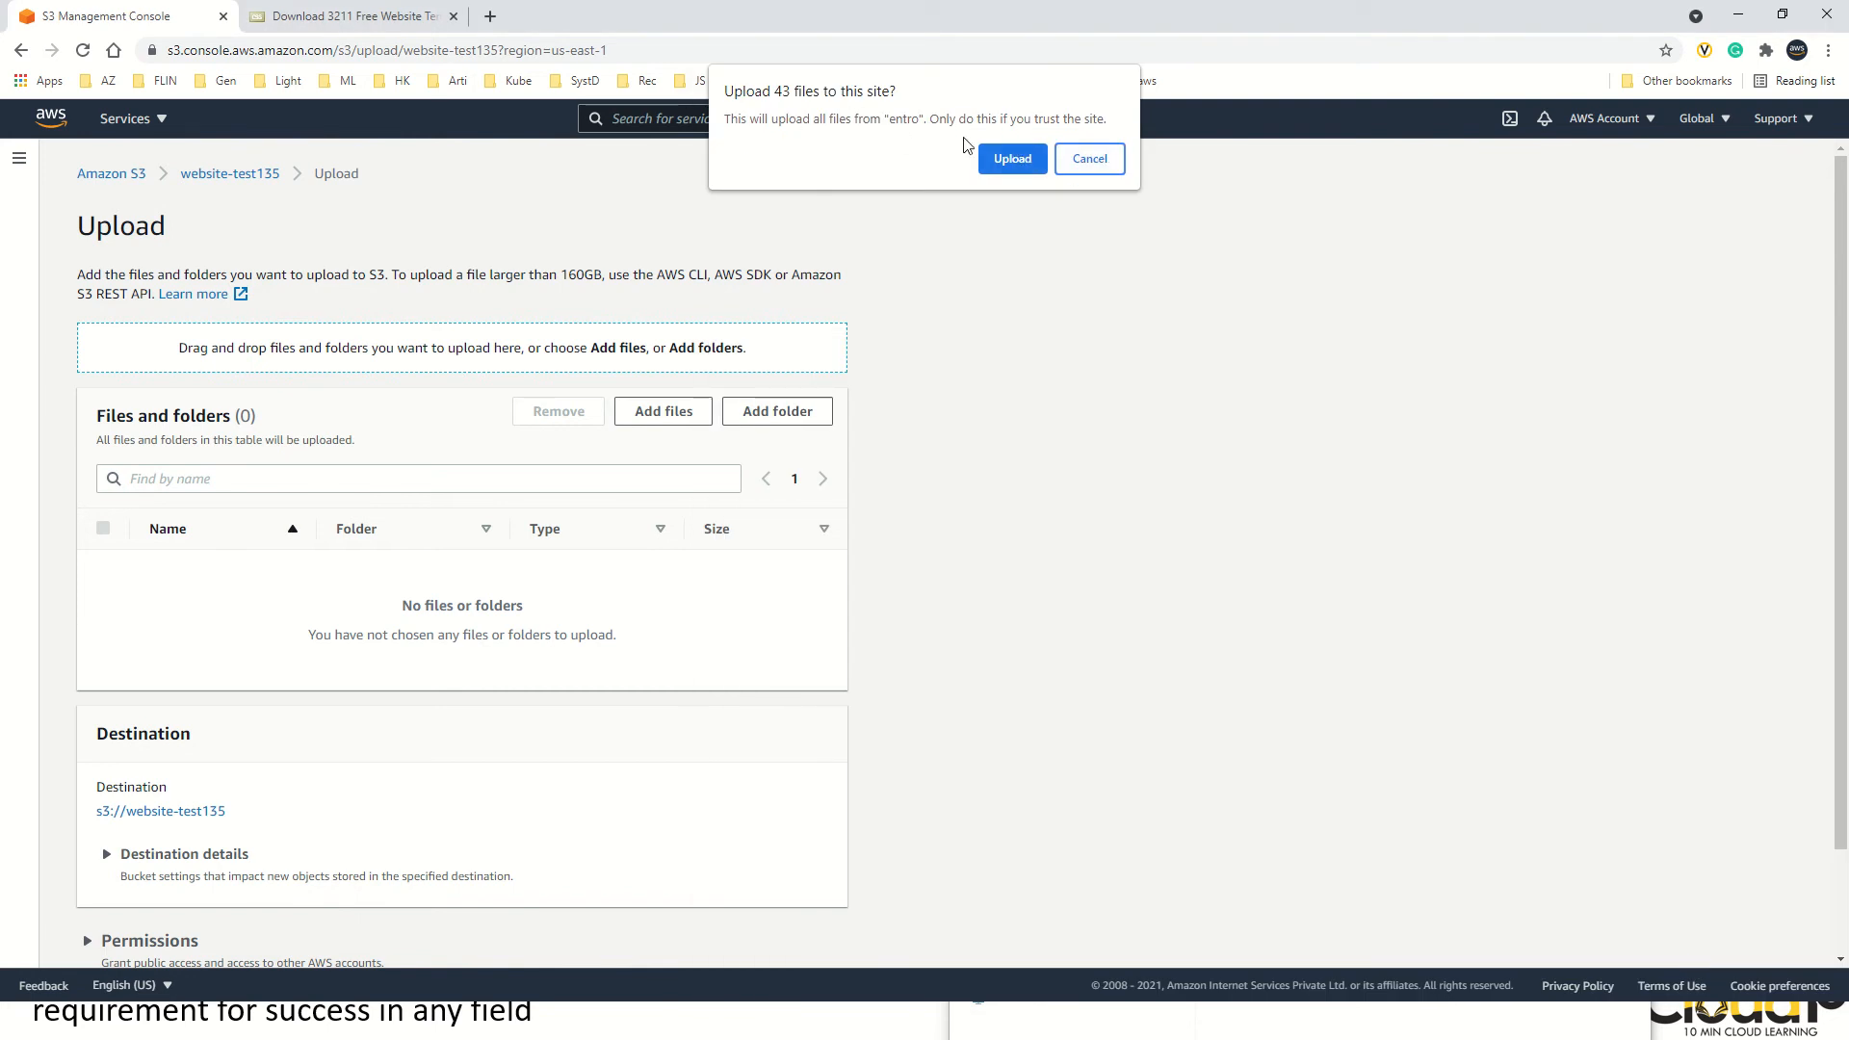
{"action": "left_click", "coordinate": [1027, 162]}
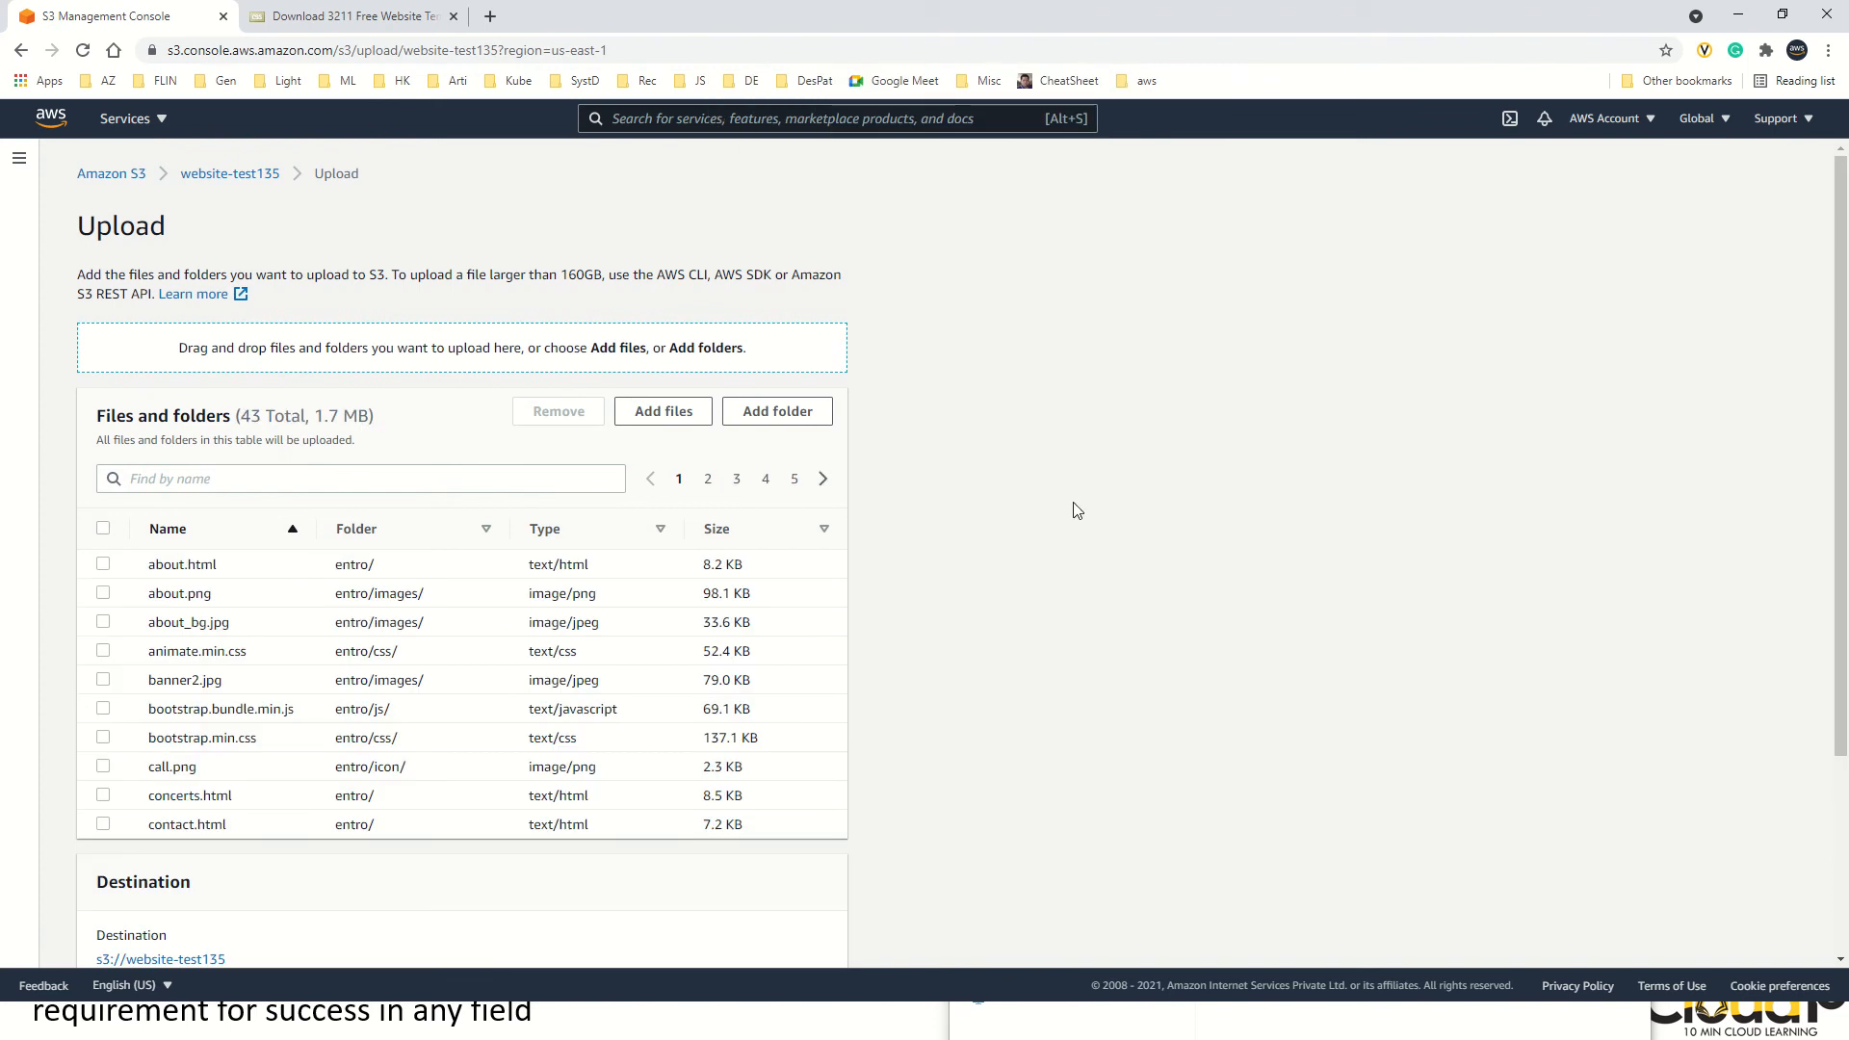
{"action": "scroll", "coordinate": [1094, 536], "scroll_direction": "down", "scroll_amount": 3}
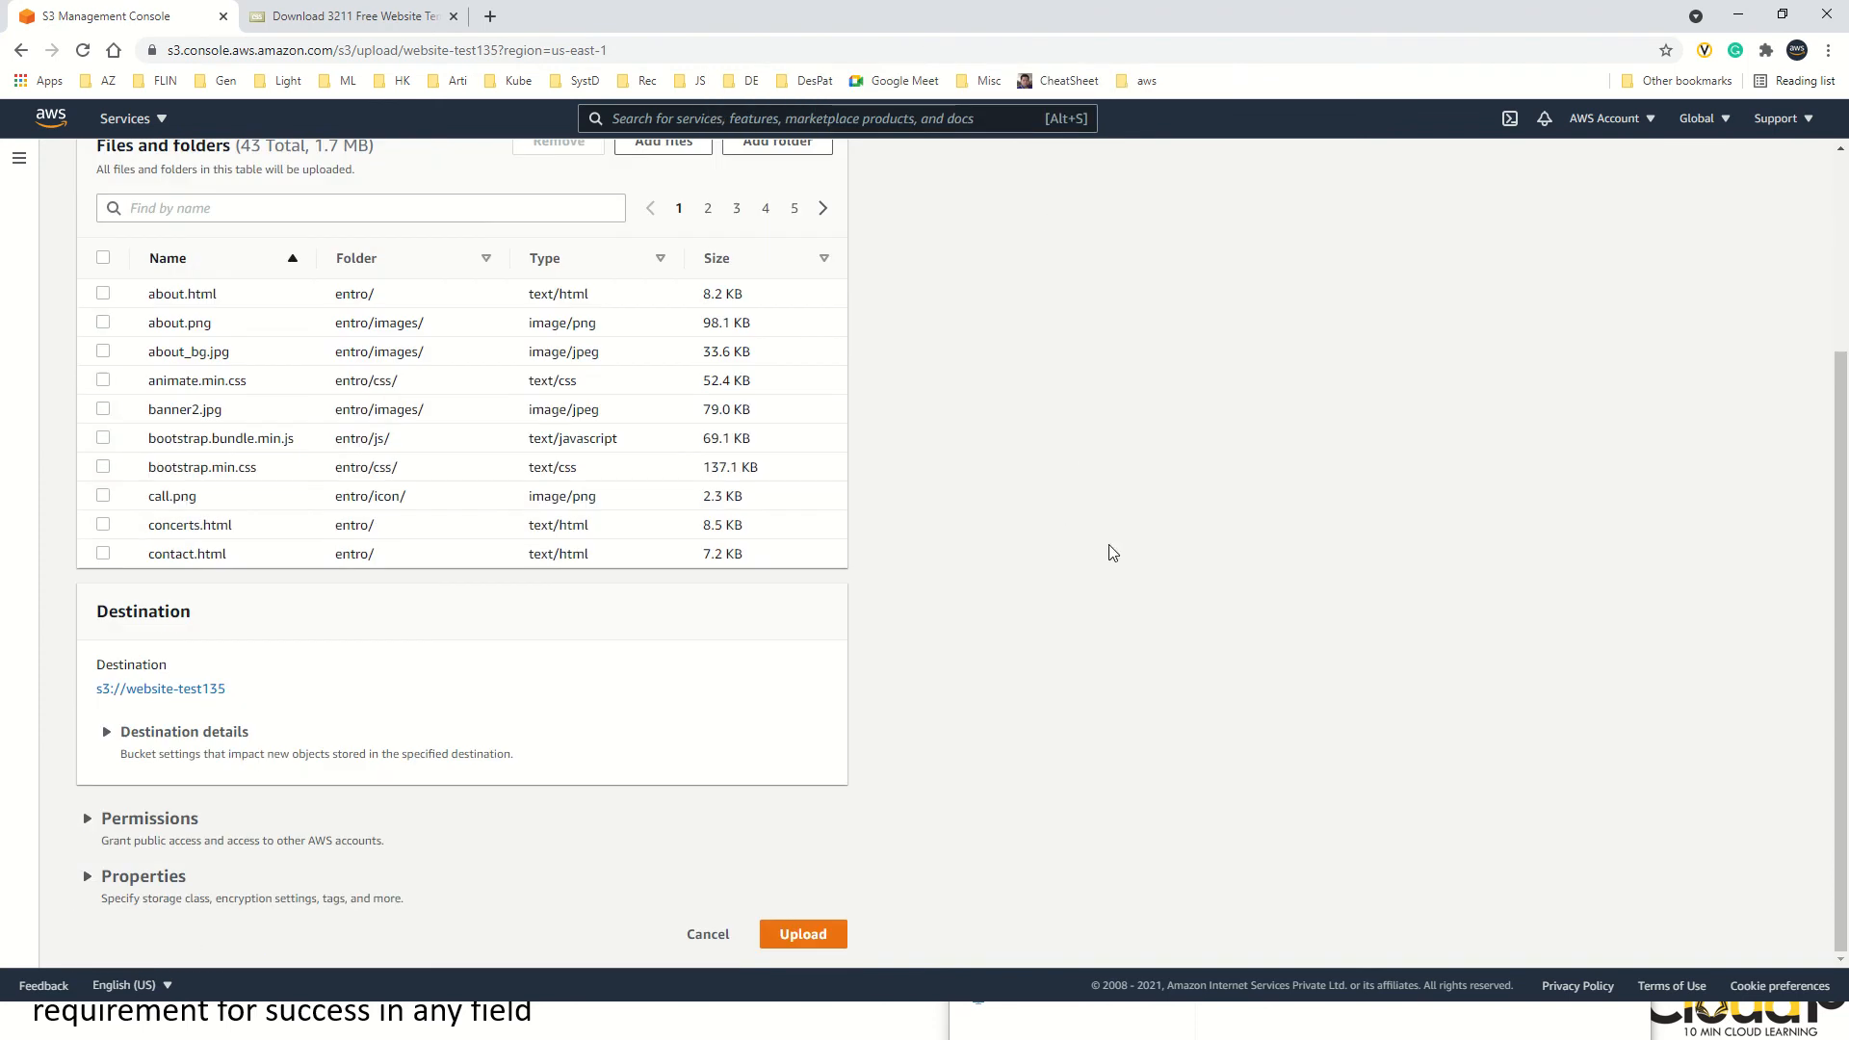
{"action": "left_click", "coordinate": [804, 934]}
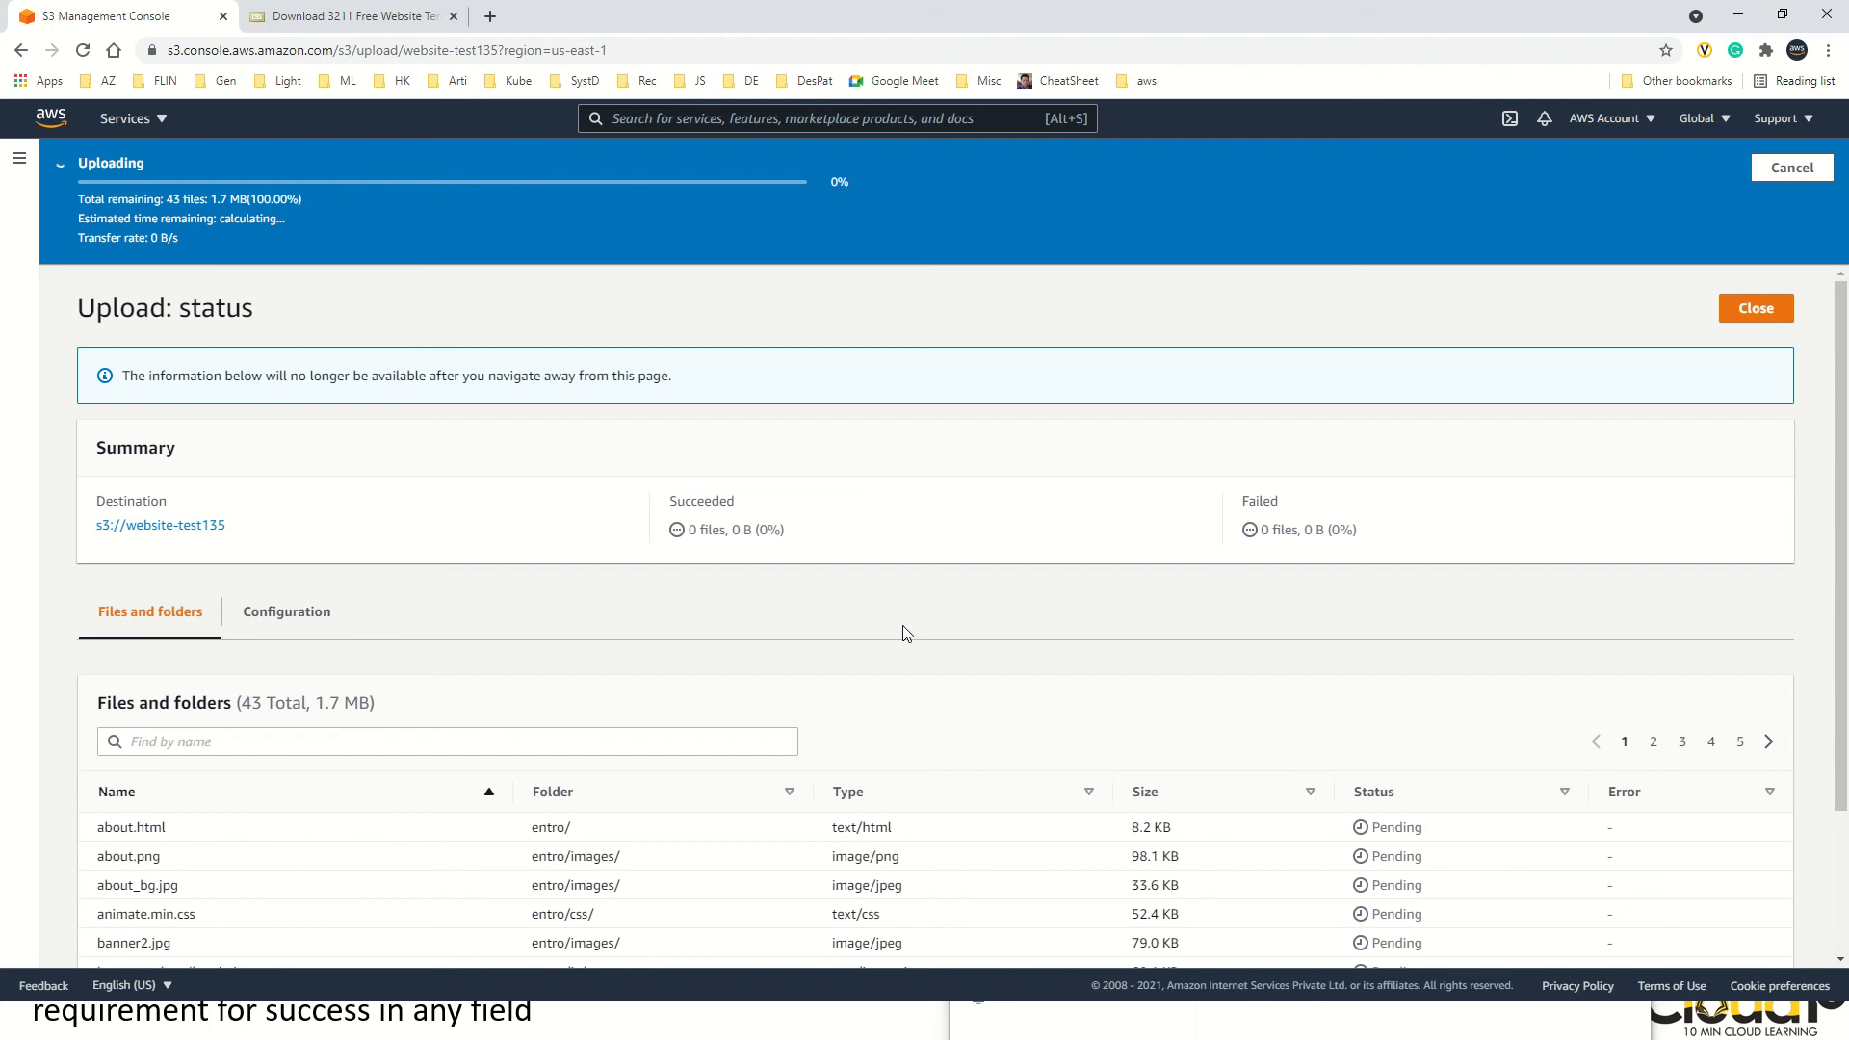
{"action": "mouse_move", "coordinate": [866, 5]}
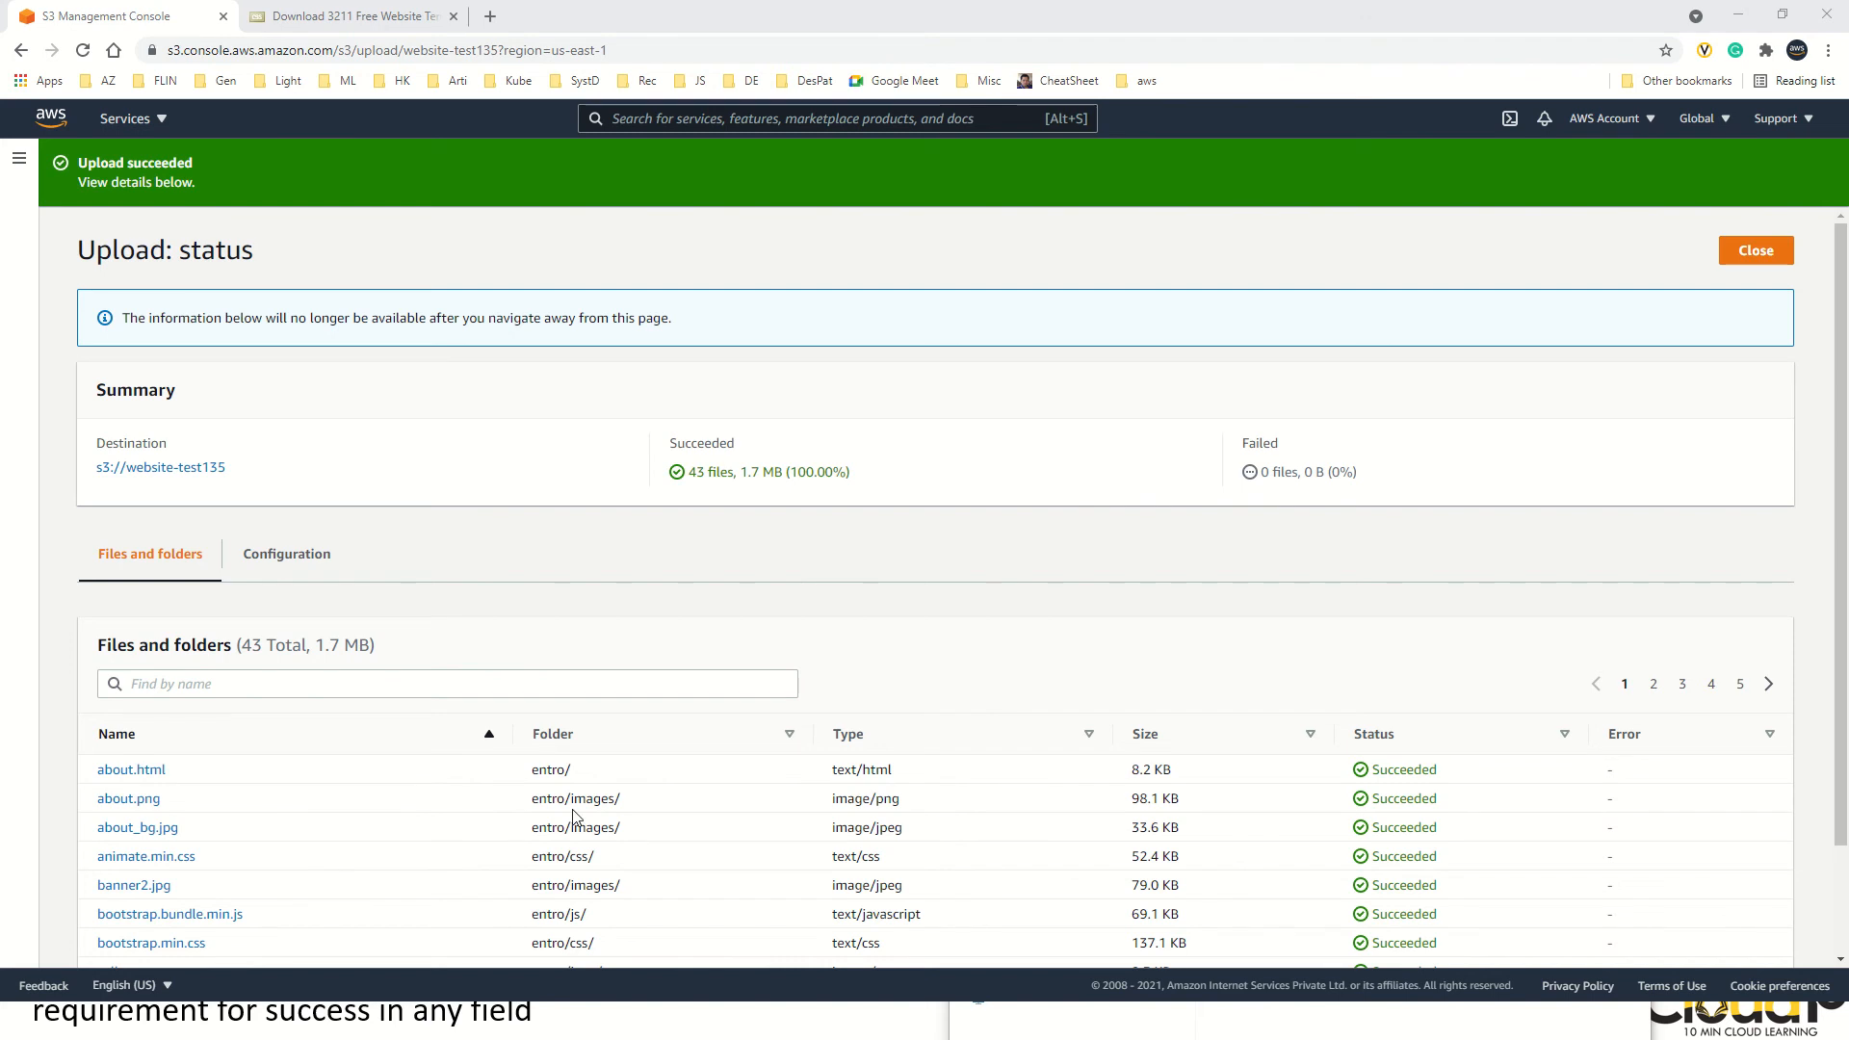
- Review the folder paths of the uploaded files, including the css, images, icon and js subfolders
{"action": "scroll", "coordinate": [574, 817], "scroll_direction": "down", "scroll_amount": 1}
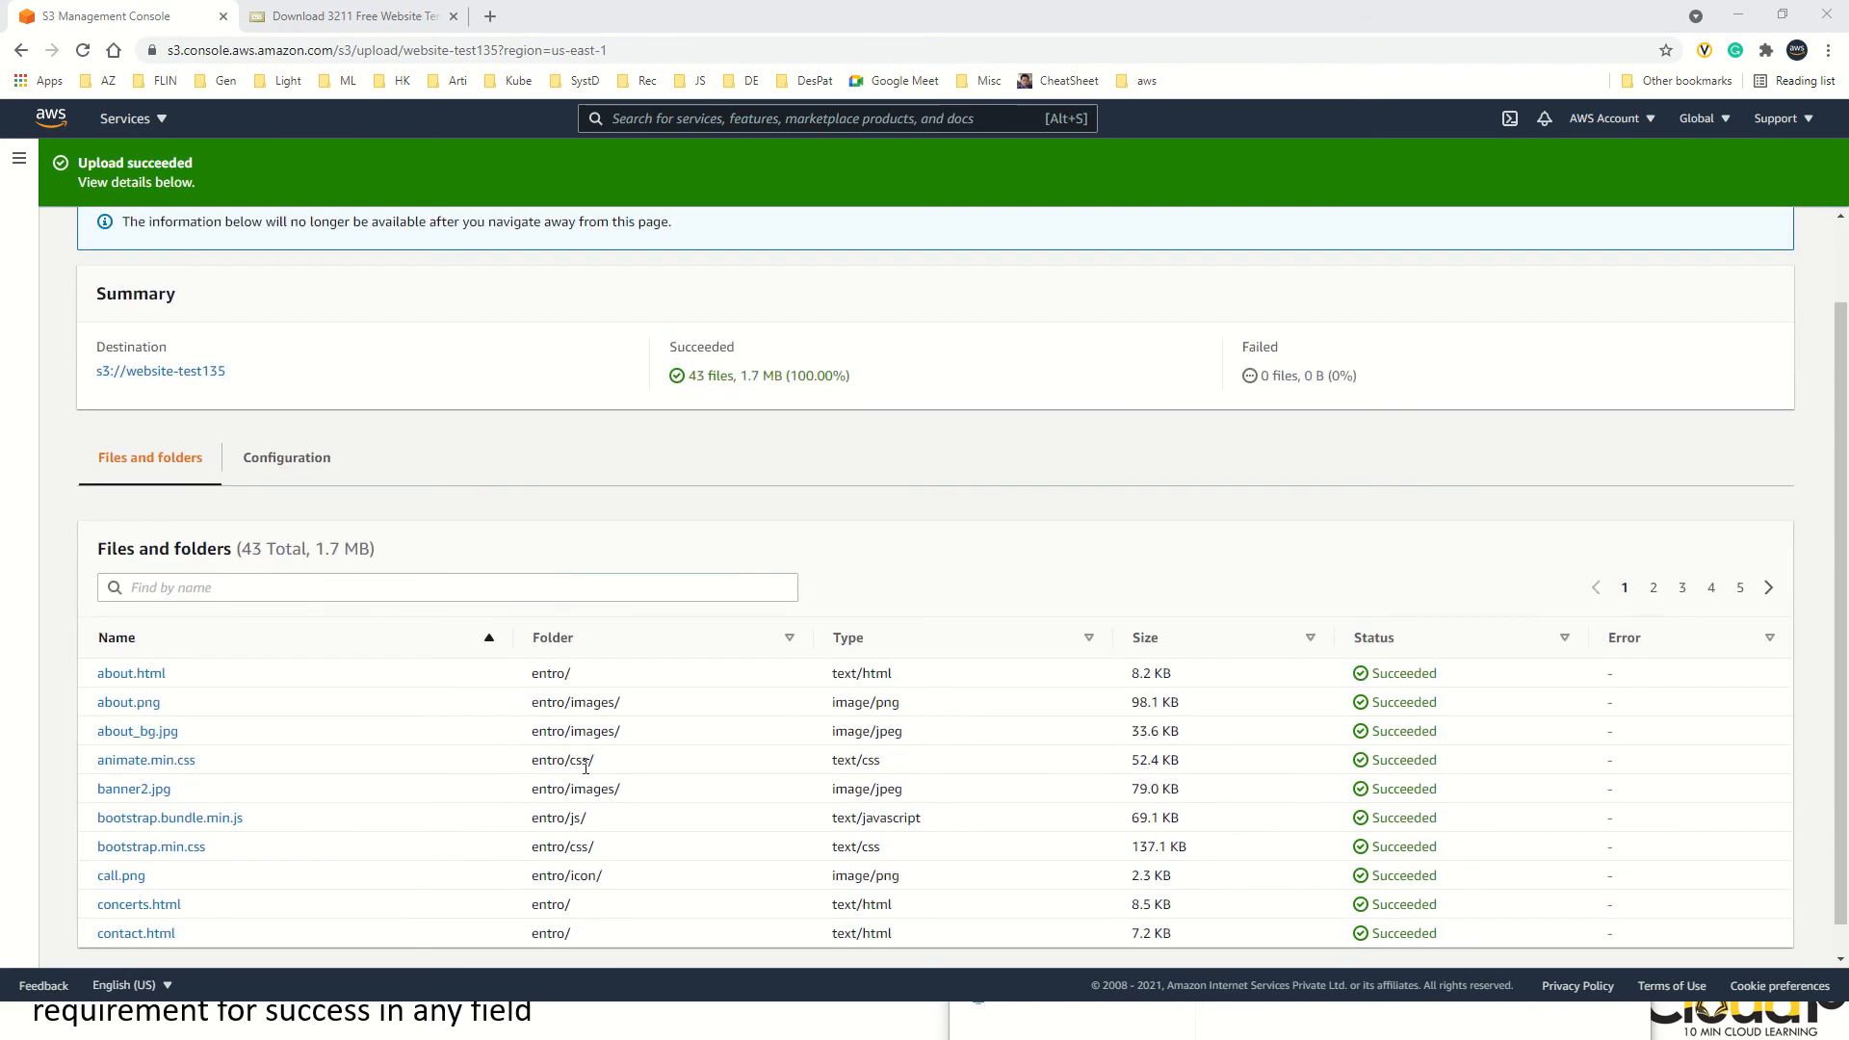
{"action": "scroll", "coordinate": [550, 852], "scroll_direction": "down", "scroll_amount": 1}
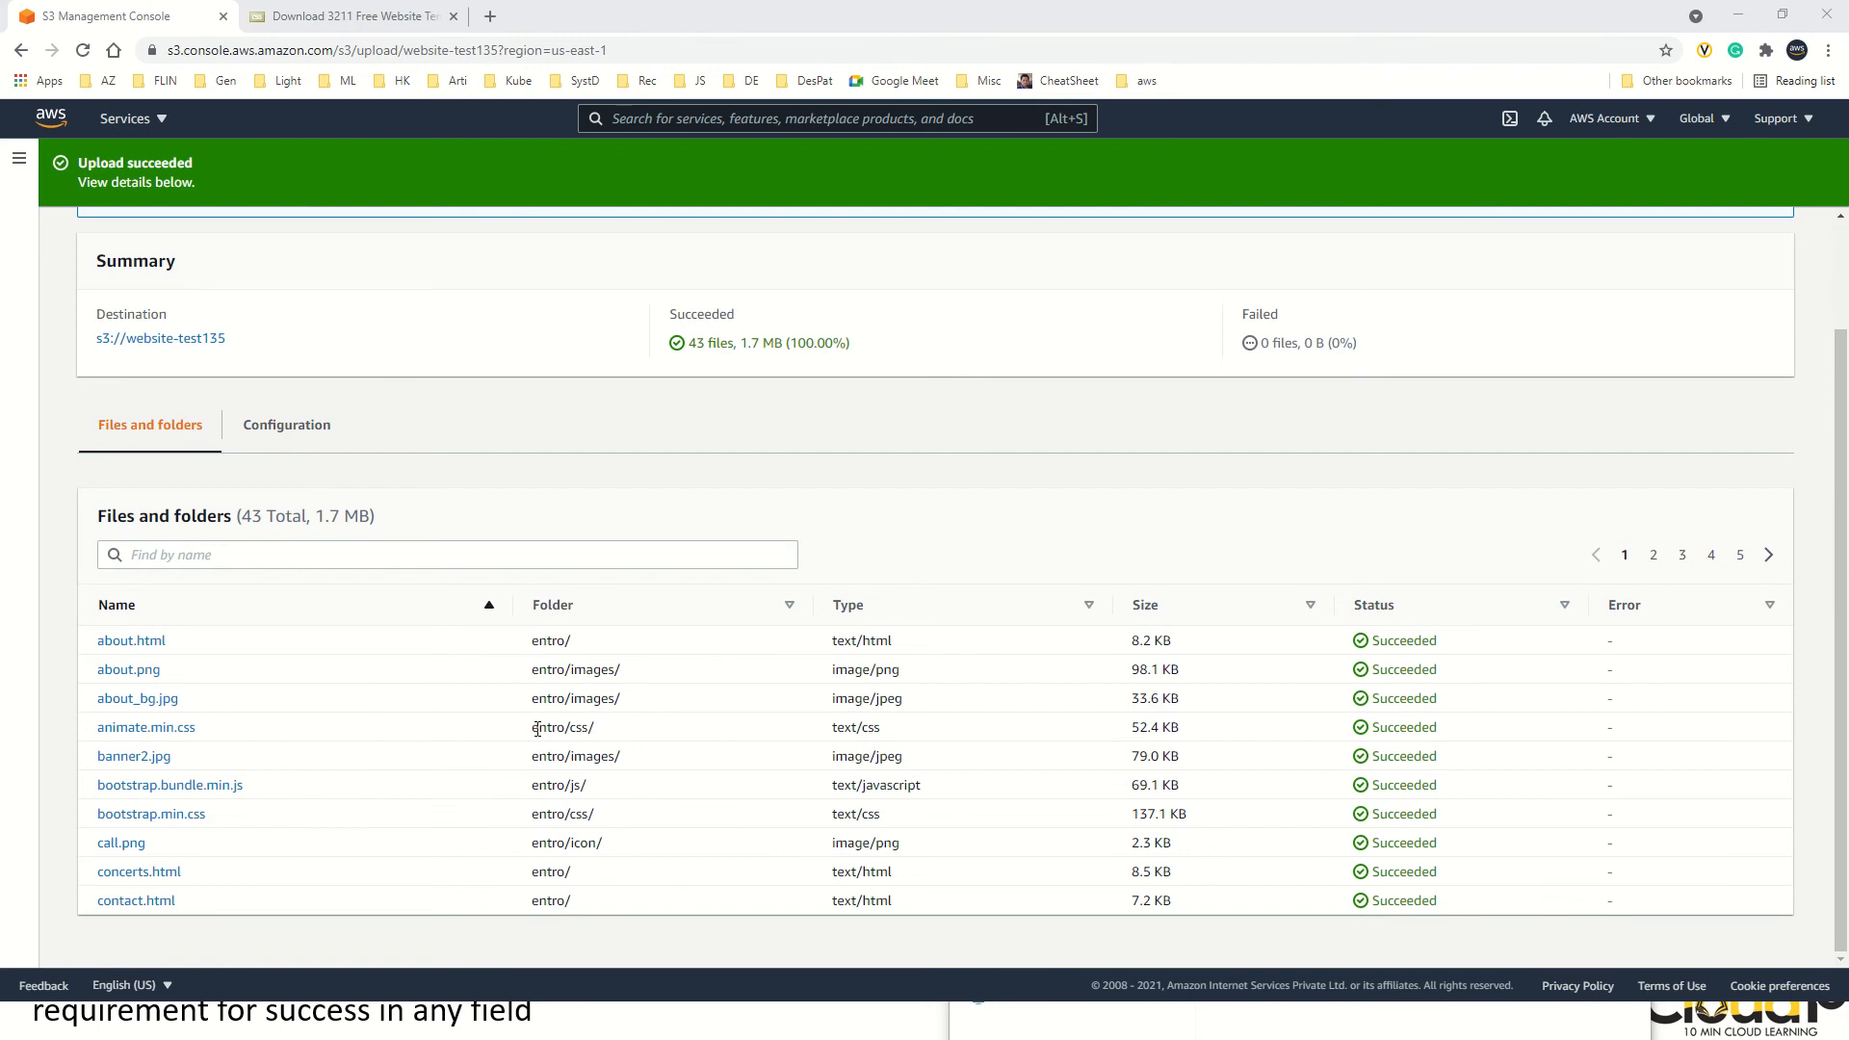
{"action": "left_click_drag", "start_coordinate": [535, 729], "coordinate": [585, 732]}
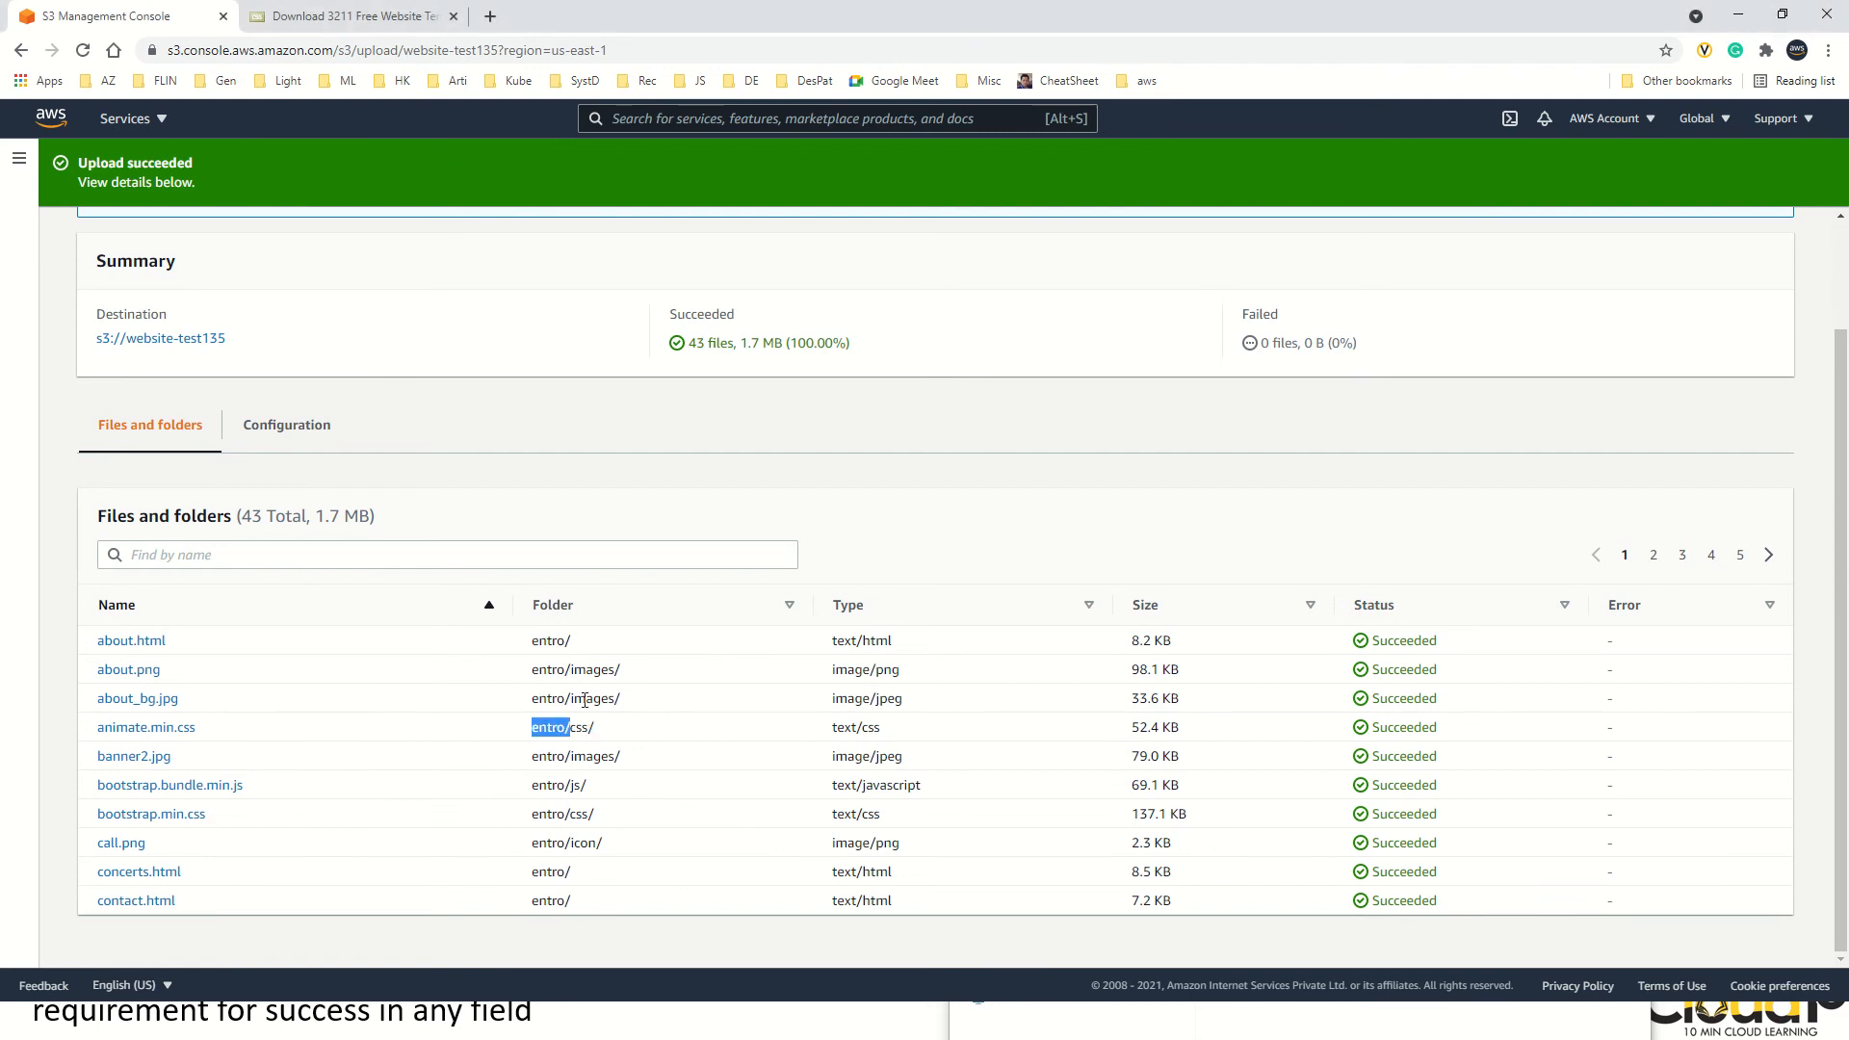
{"action": "double_click", "coordinate": [578, 699]}
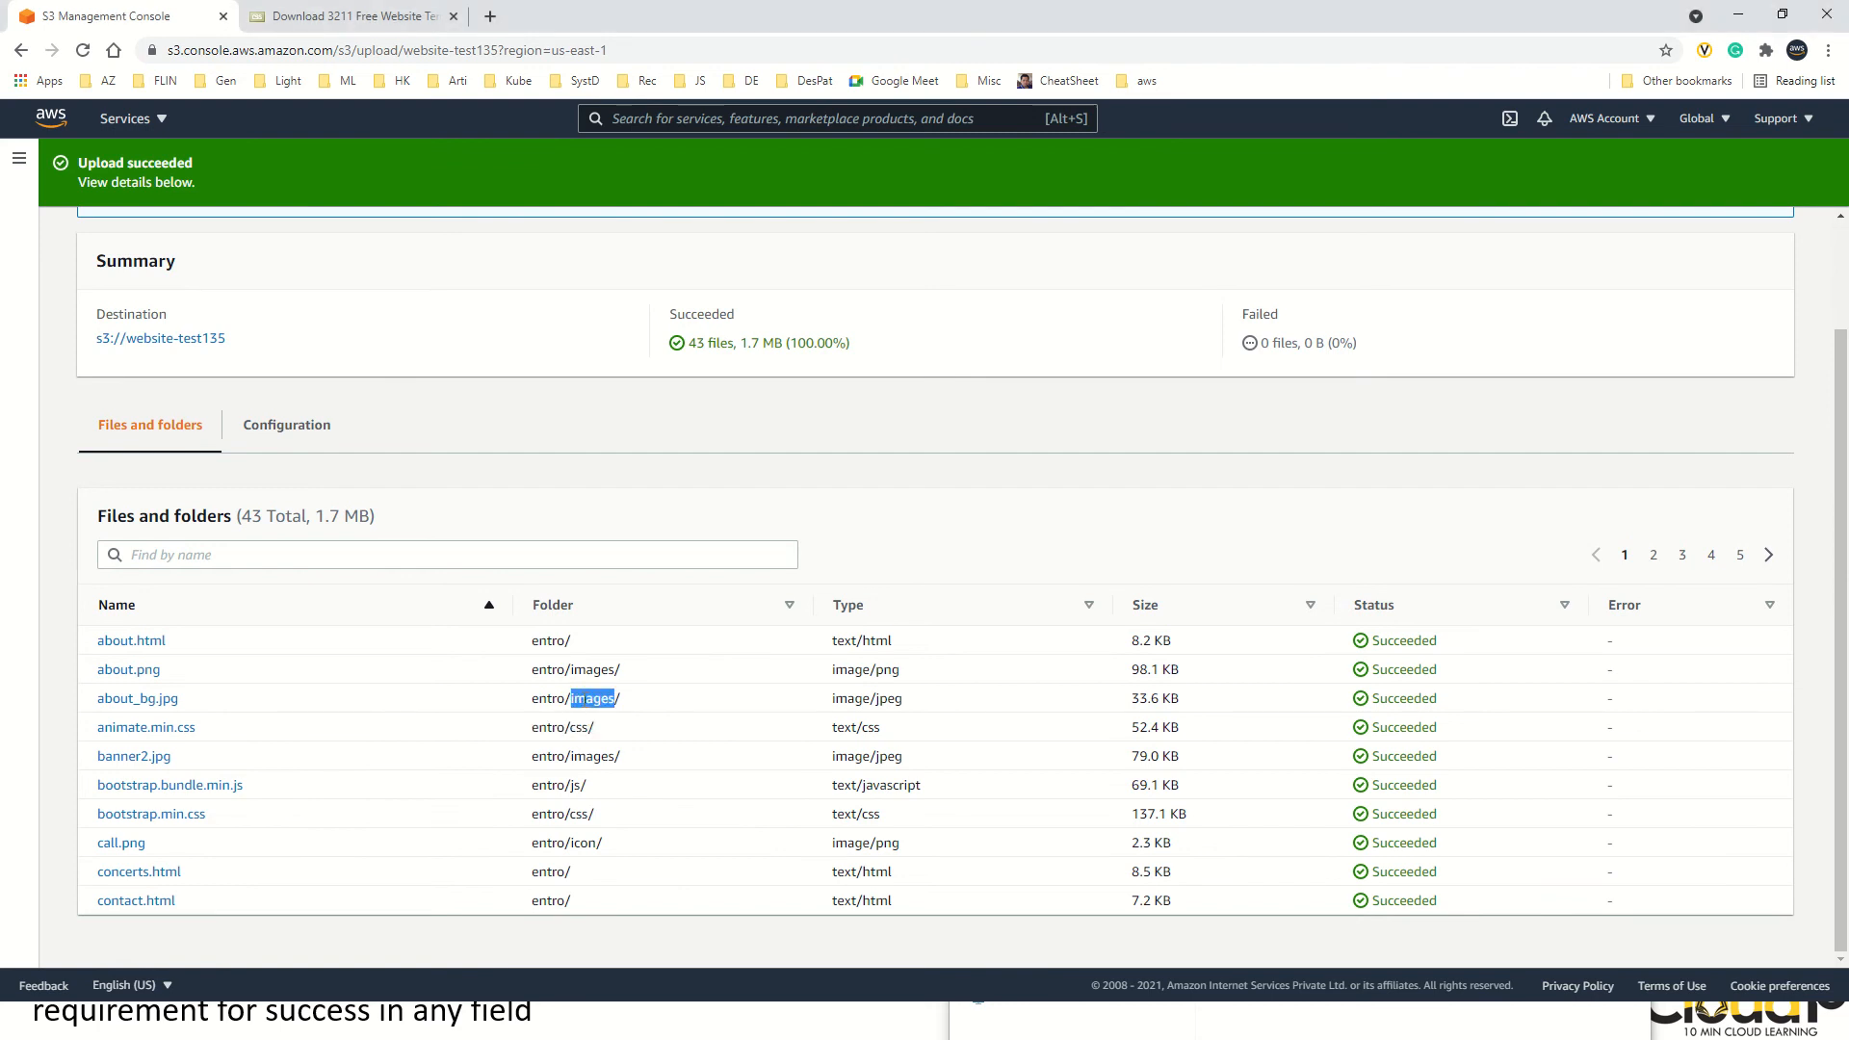
{"action": "double_click", "coordinate": [583, 843]}
{"action": "left_click", "coordinate": [579, 784]}
{"action": "scroll", "coordinate": [989, 544], "scroll_direction": "up", "scroll_amount": 2}
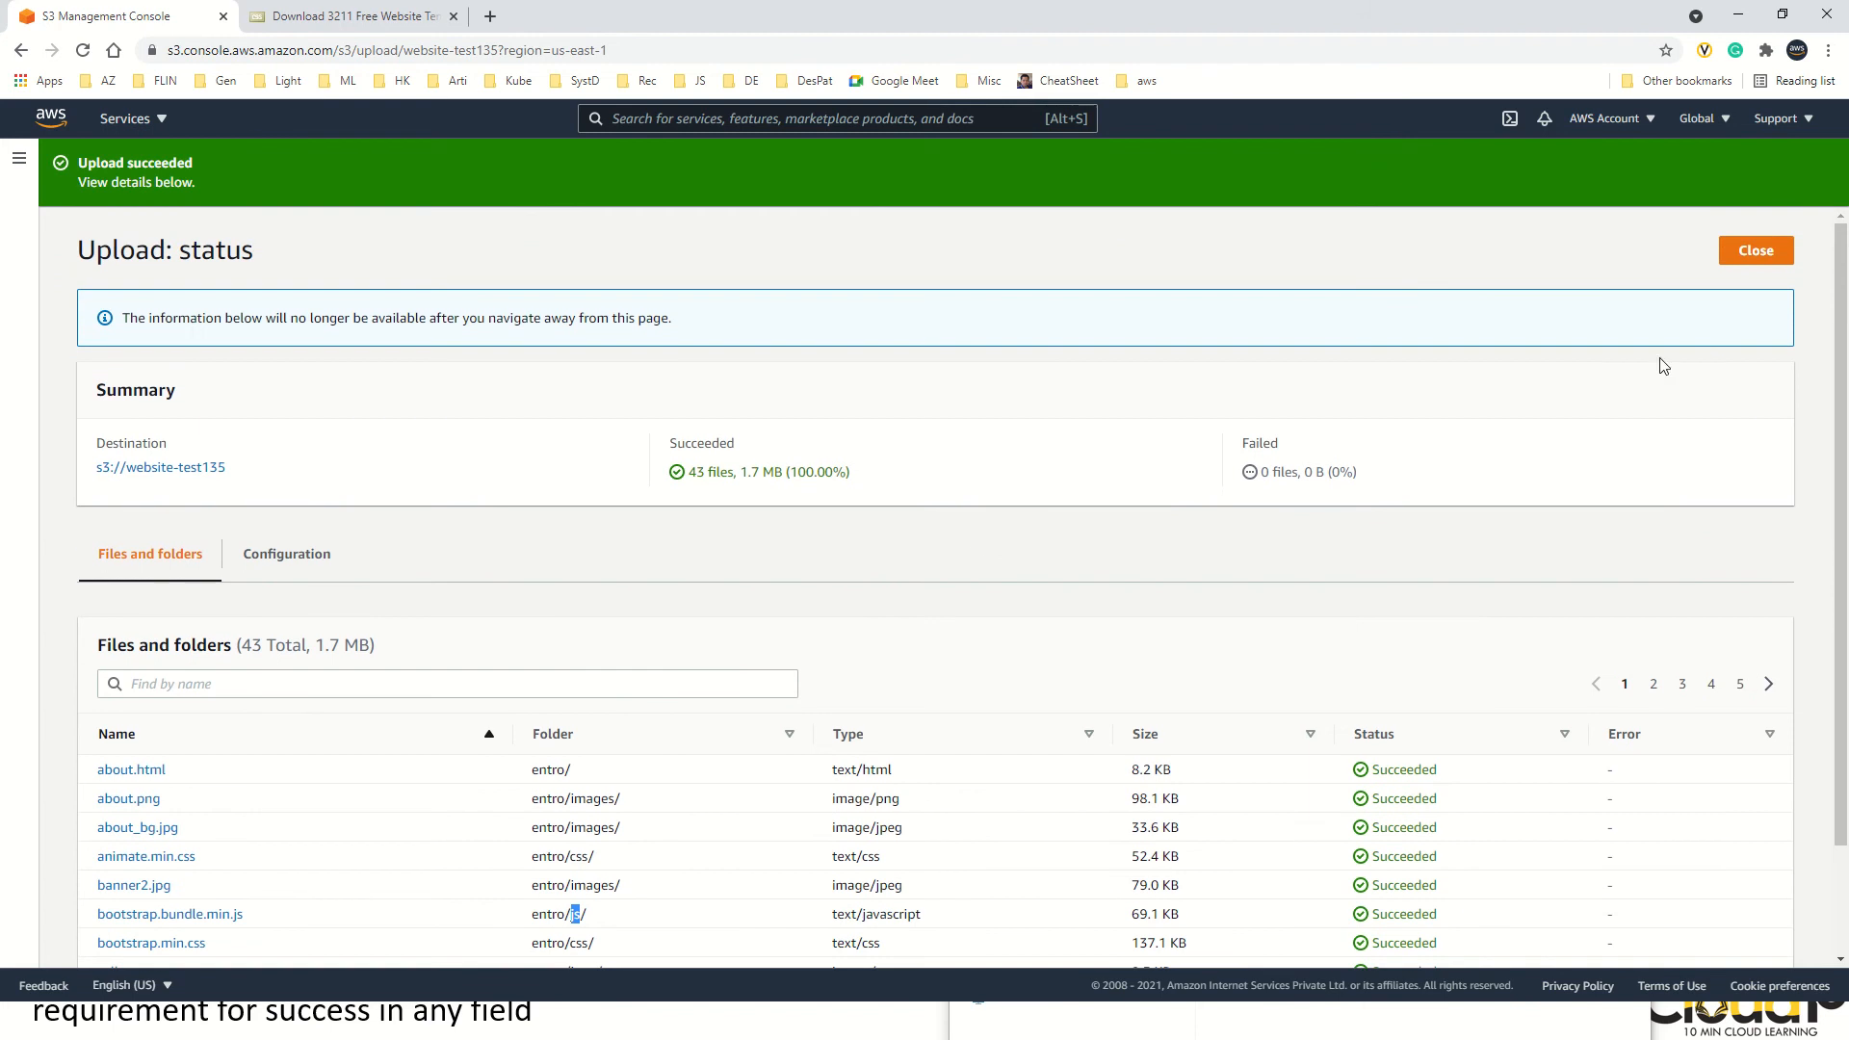
- Close the upload status, inspect the contents of the entro folder and return to the website-test135 bucket
{"action": "left_click", "coordinate": [1777, 253]}
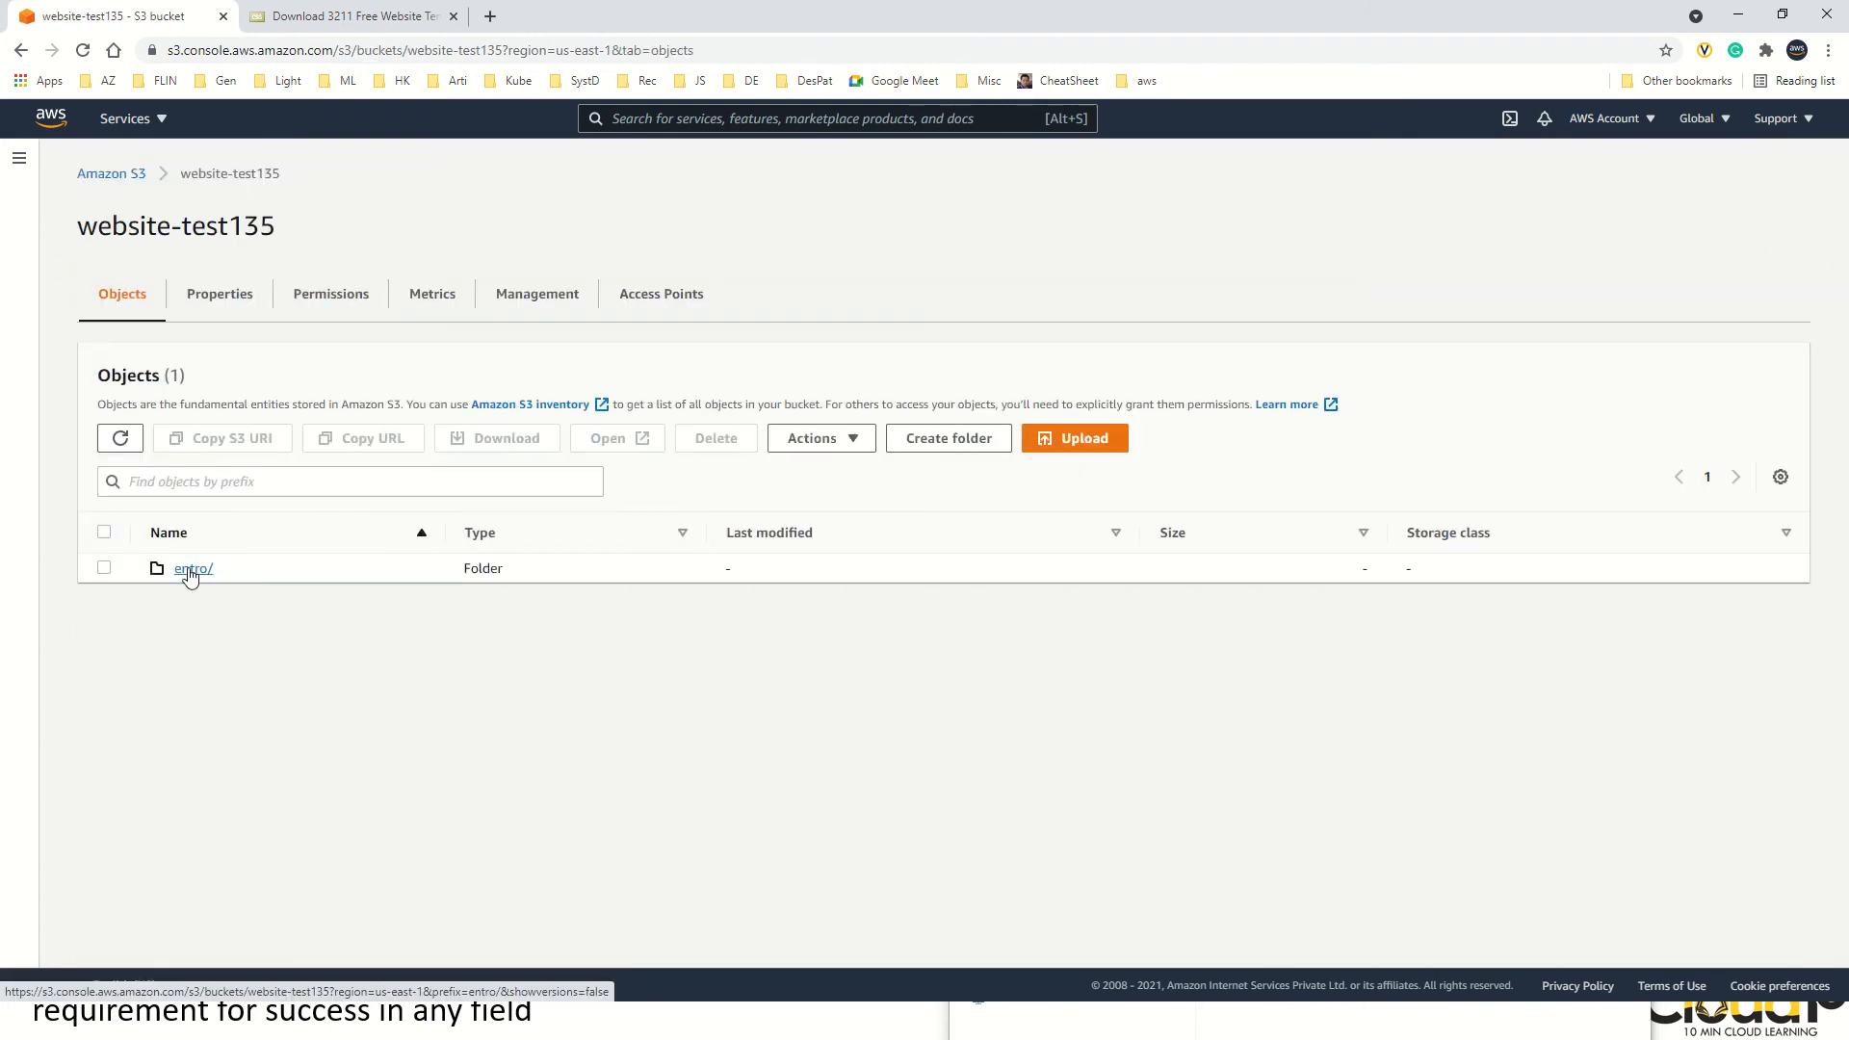
{"action": "left_click", "coordinate": [191, 570]}
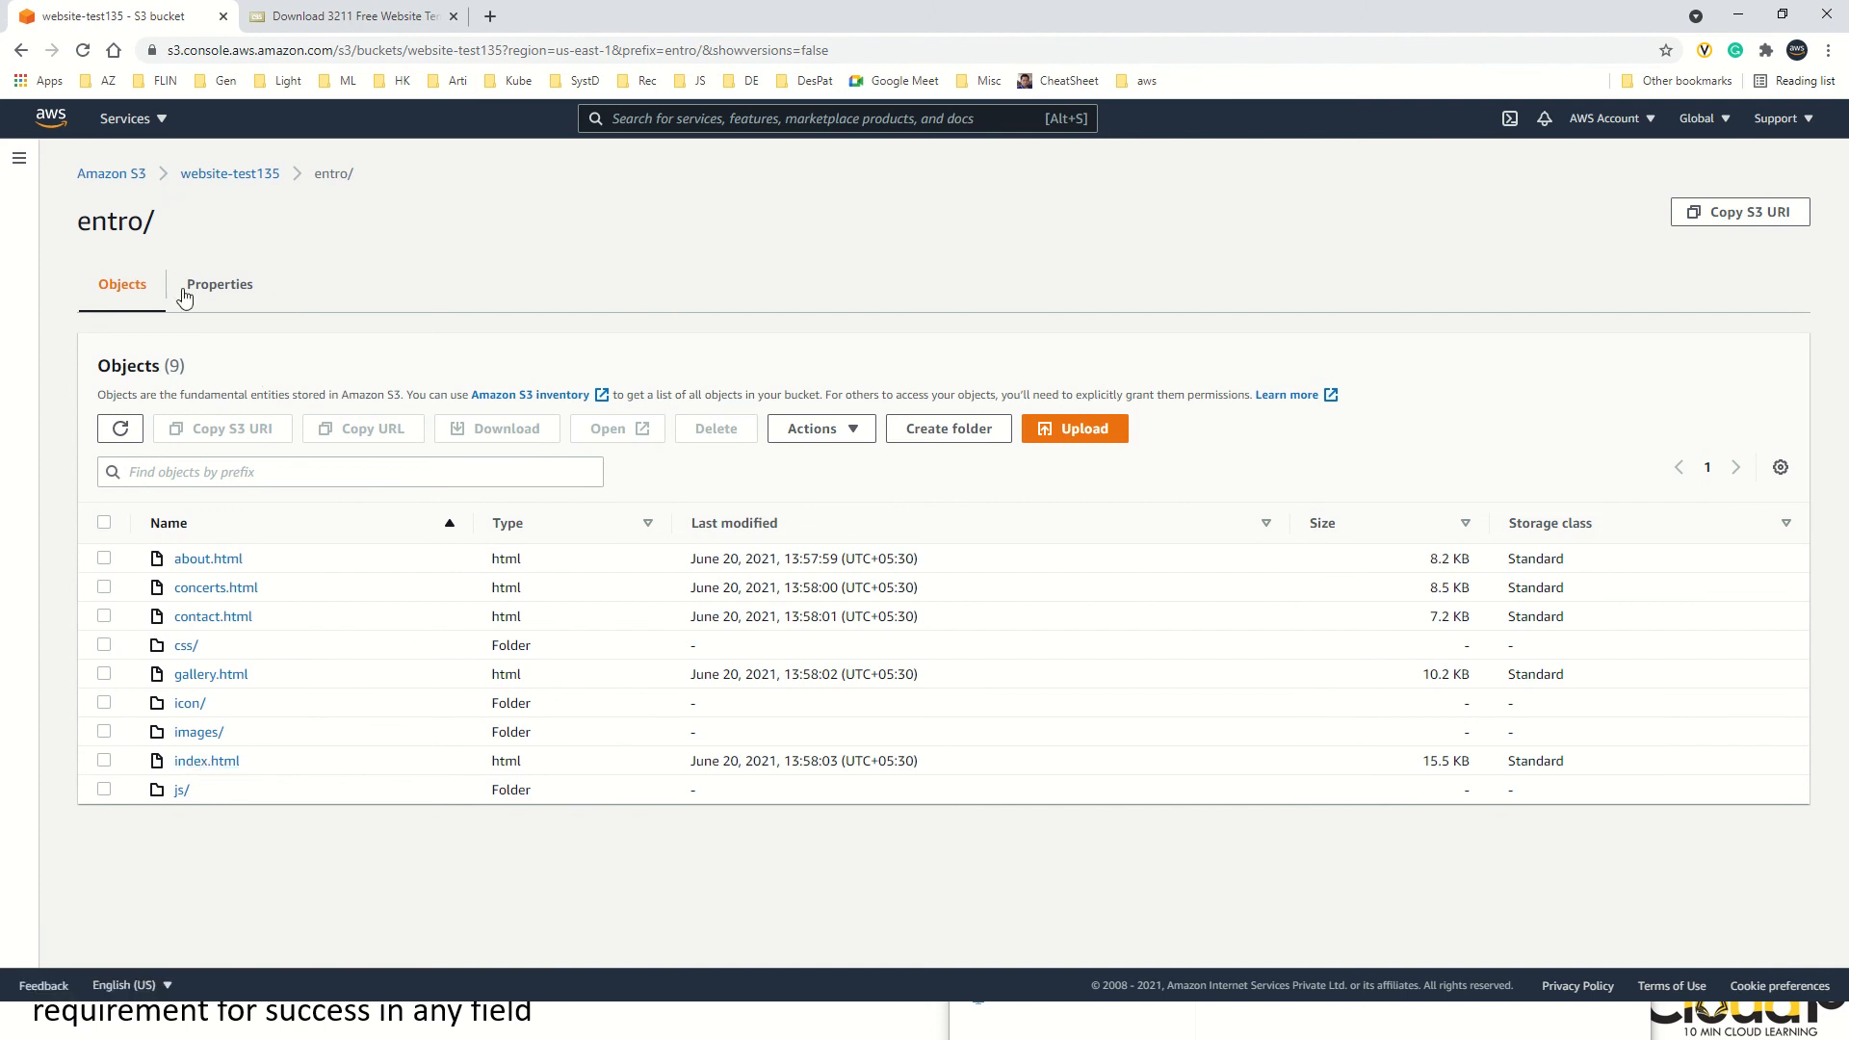
{"action": "left_click", "coordinate": [235, 174]}
- Make the entro folder in the website-test135 bucket public and close the status report
{"action": "left_click", "coordinate": [104, 568]}
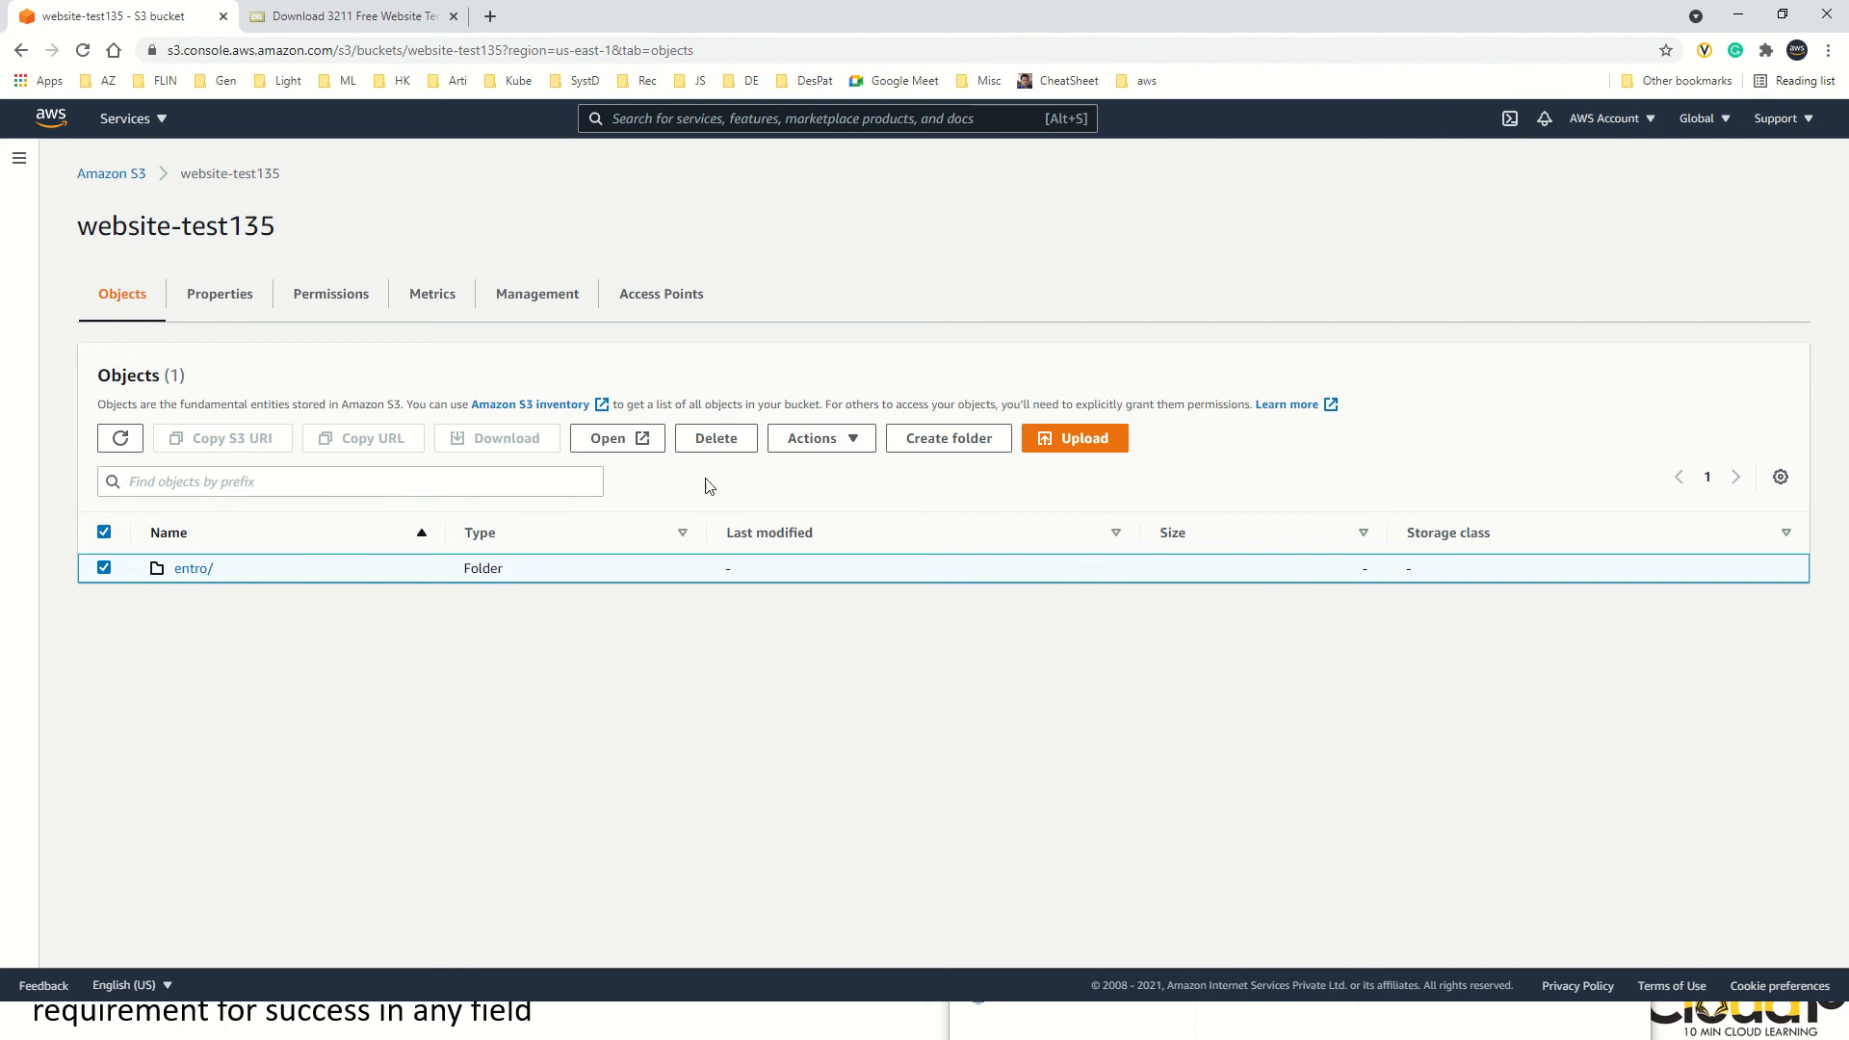
{"action": "left_click", "coordinate": [840, 440]}
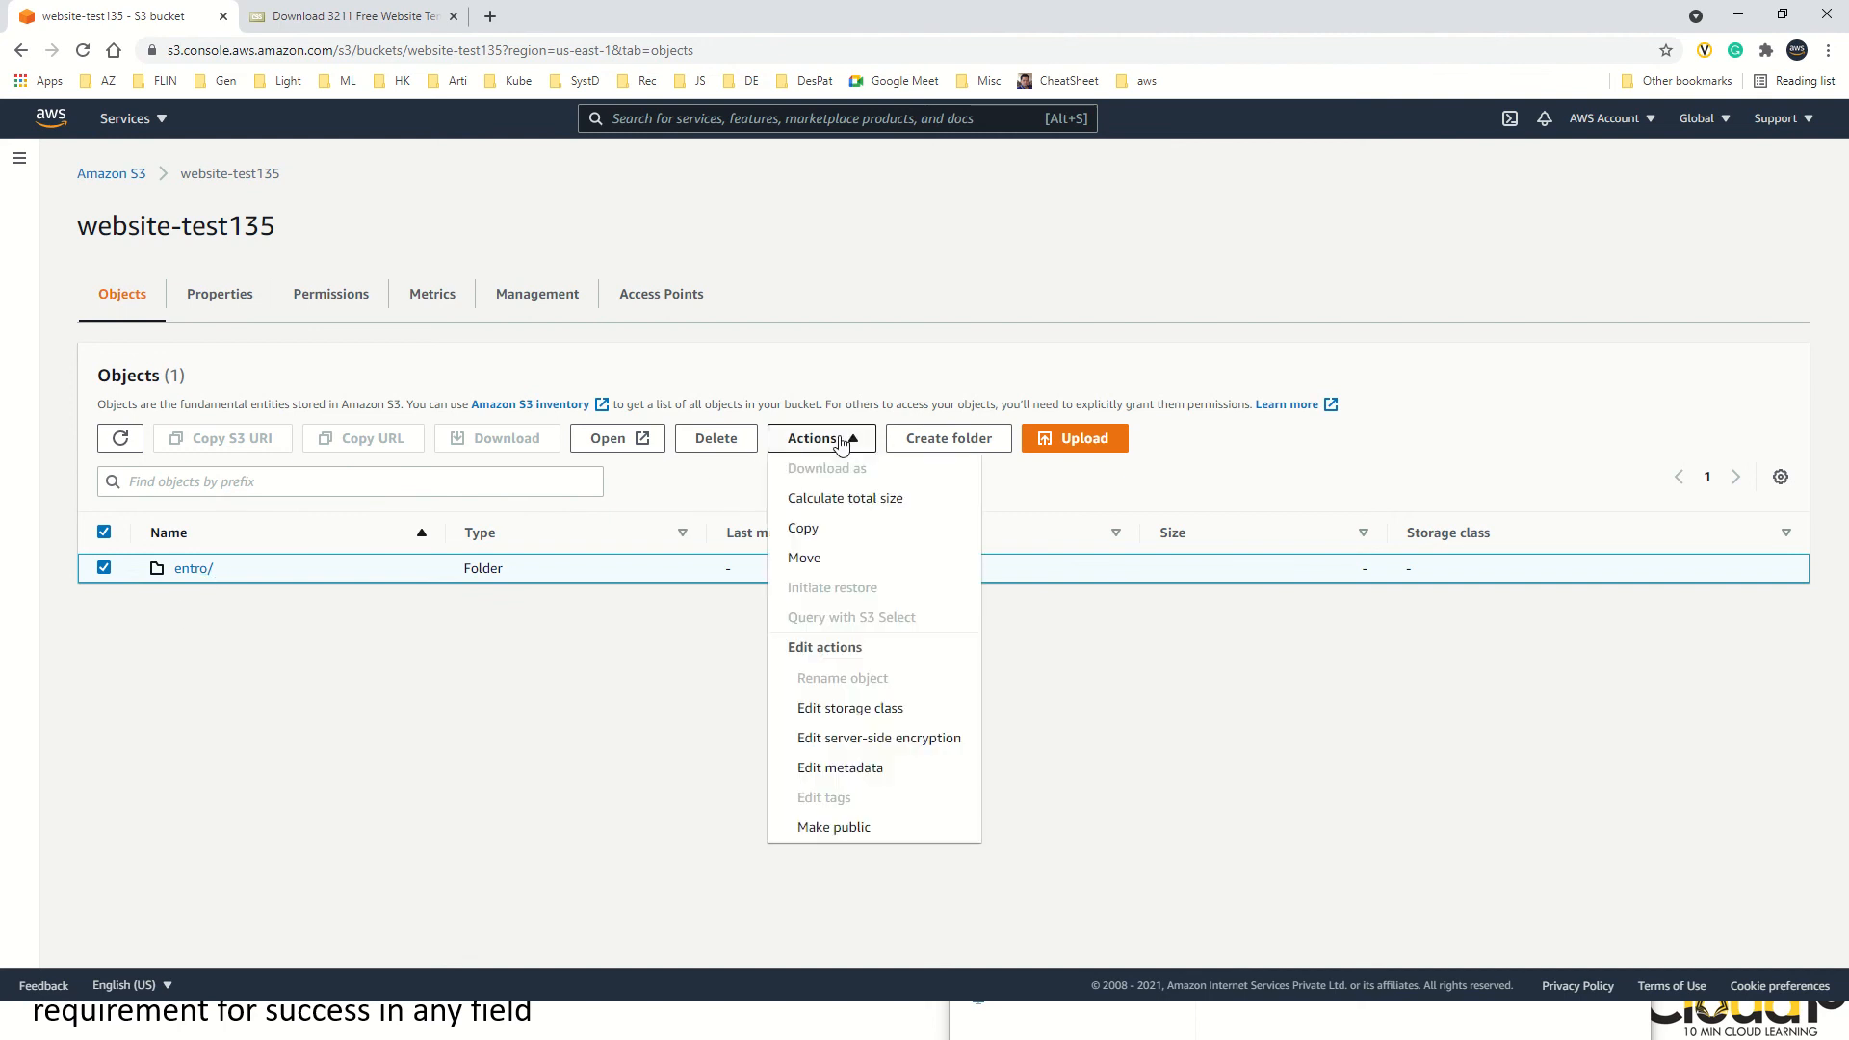
{"action": "left_click", "coordinate": [875, 830]}
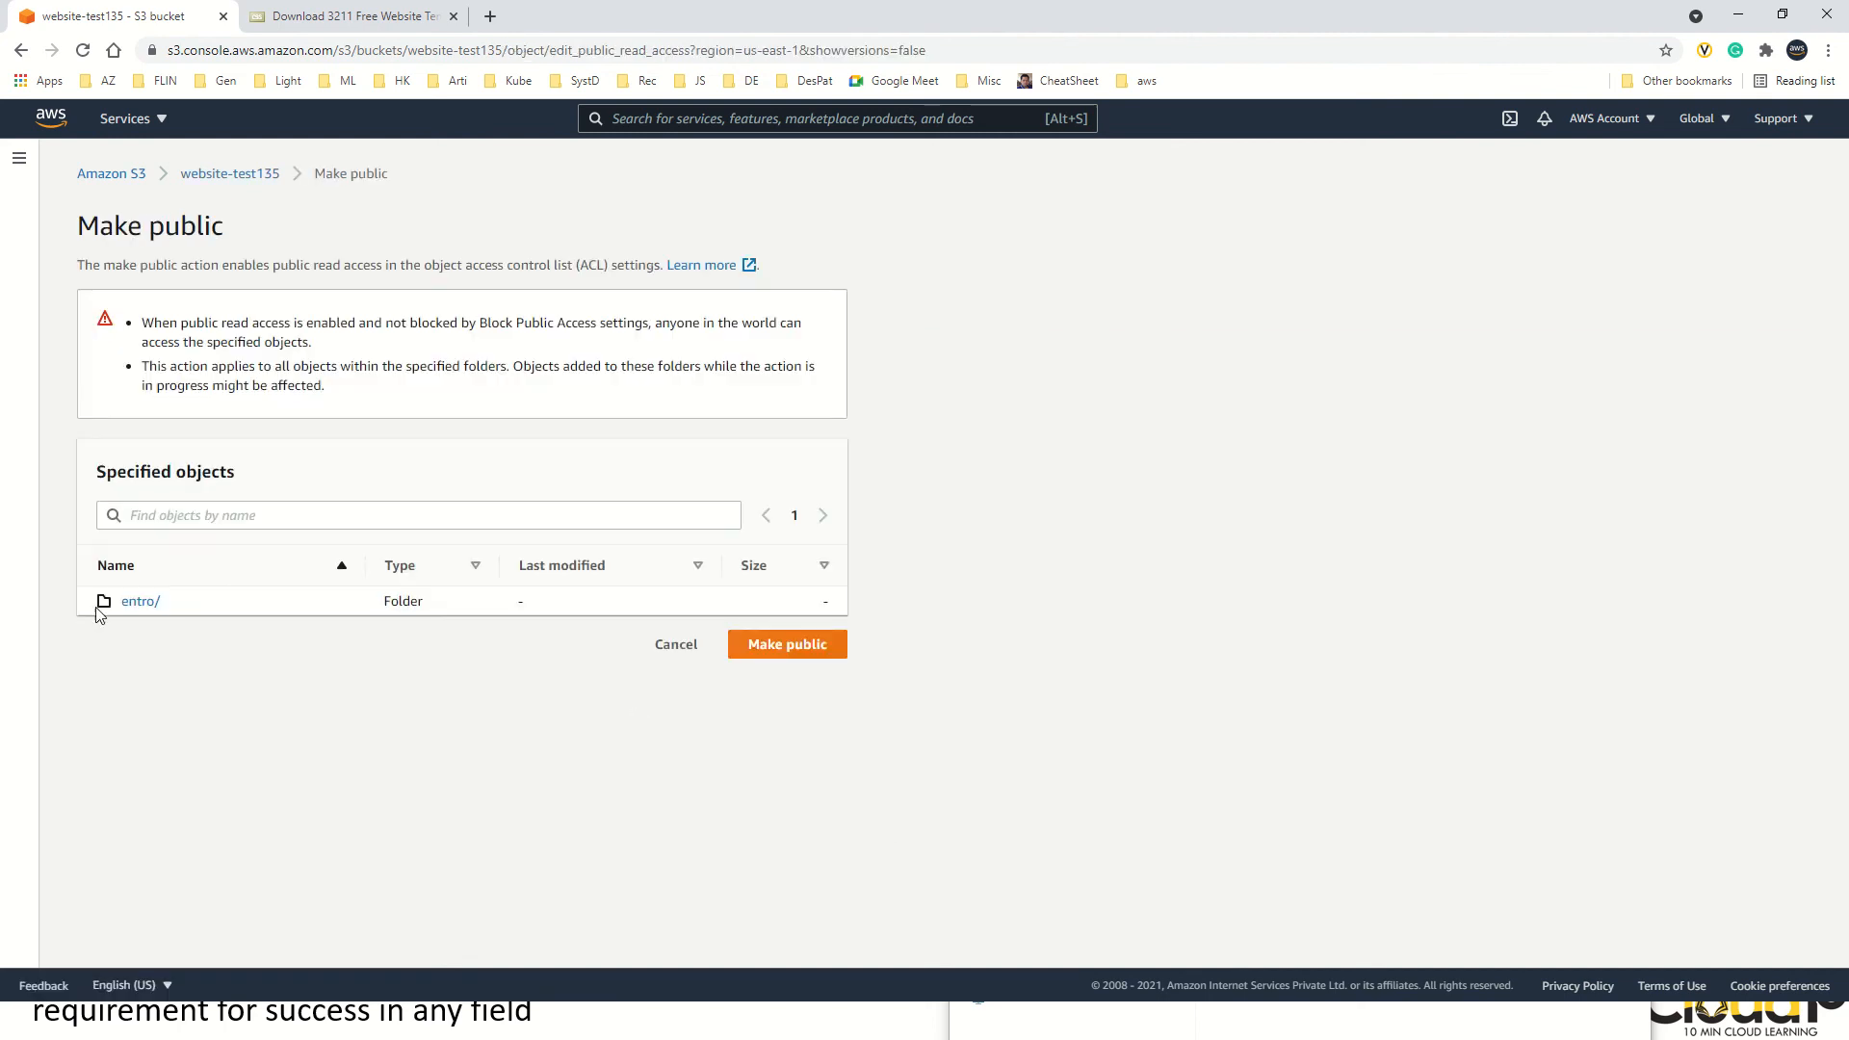
{"action": "left_click", "coordinate": [734, 647]}
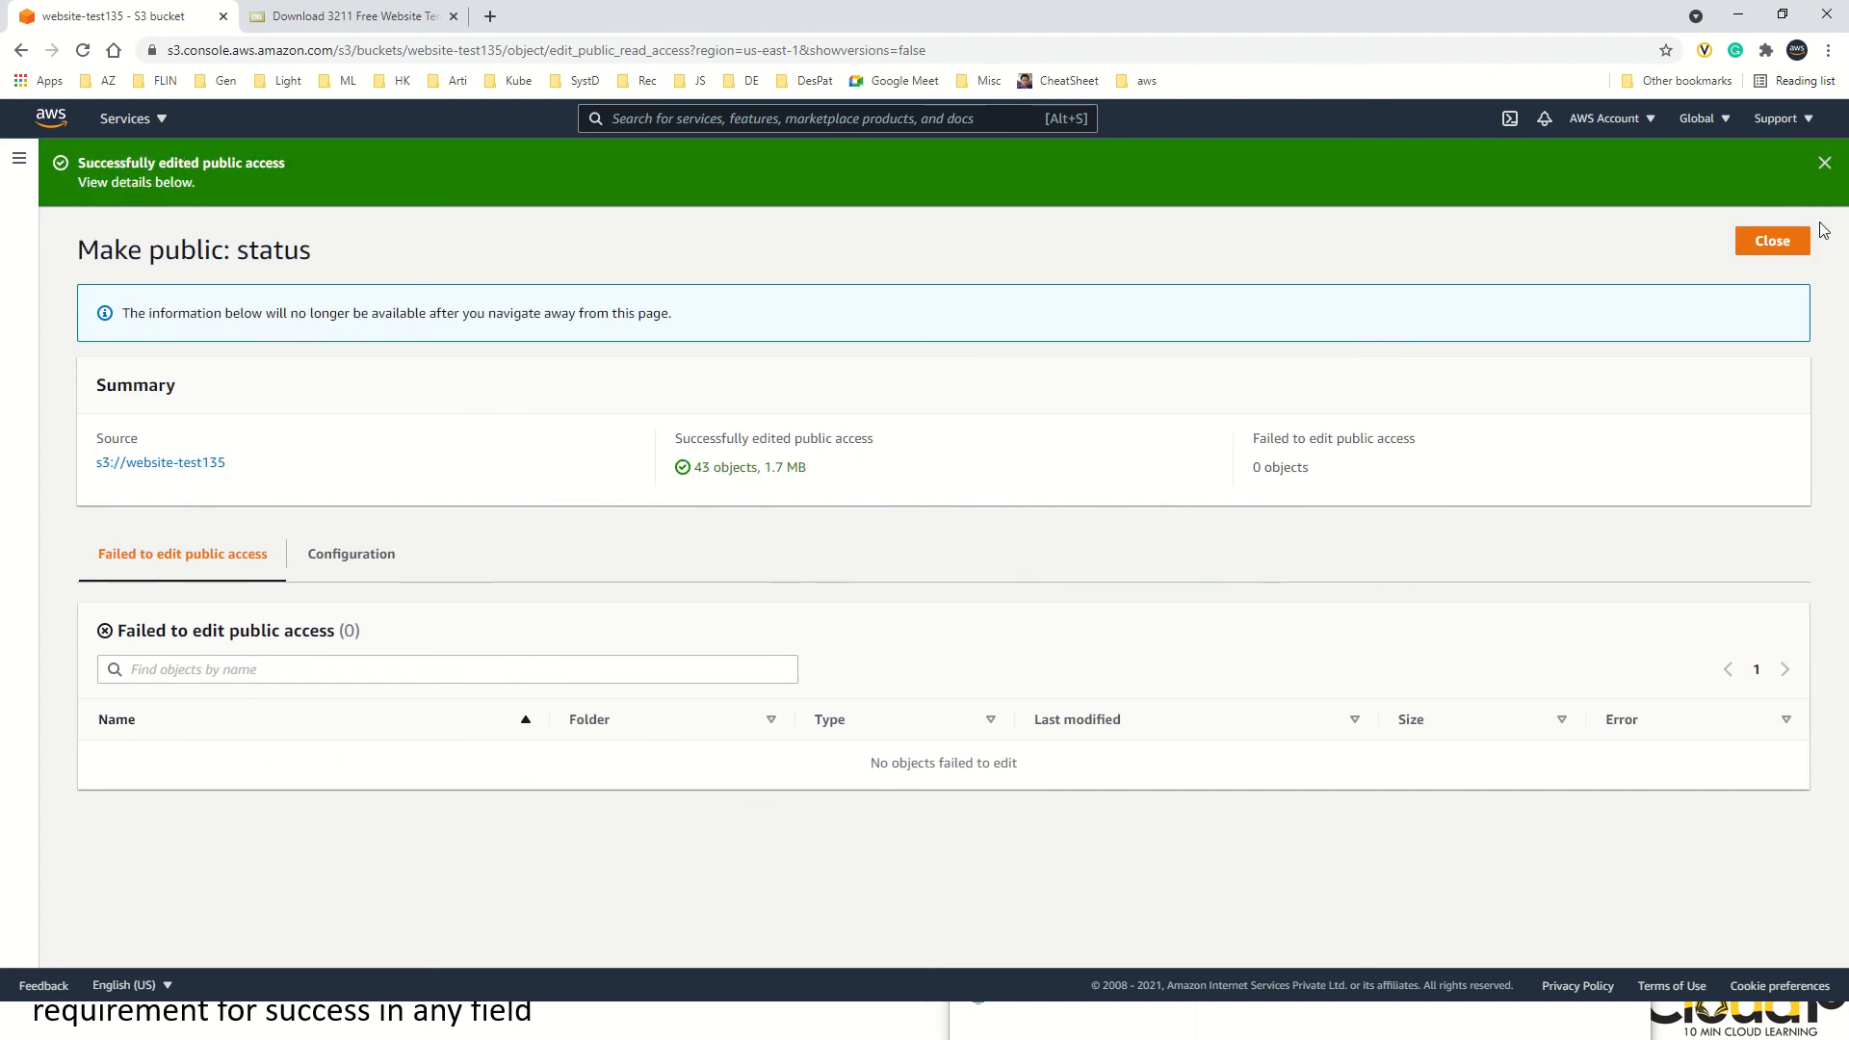
{"action": "left_click", "coordinate": [1776, 243]}
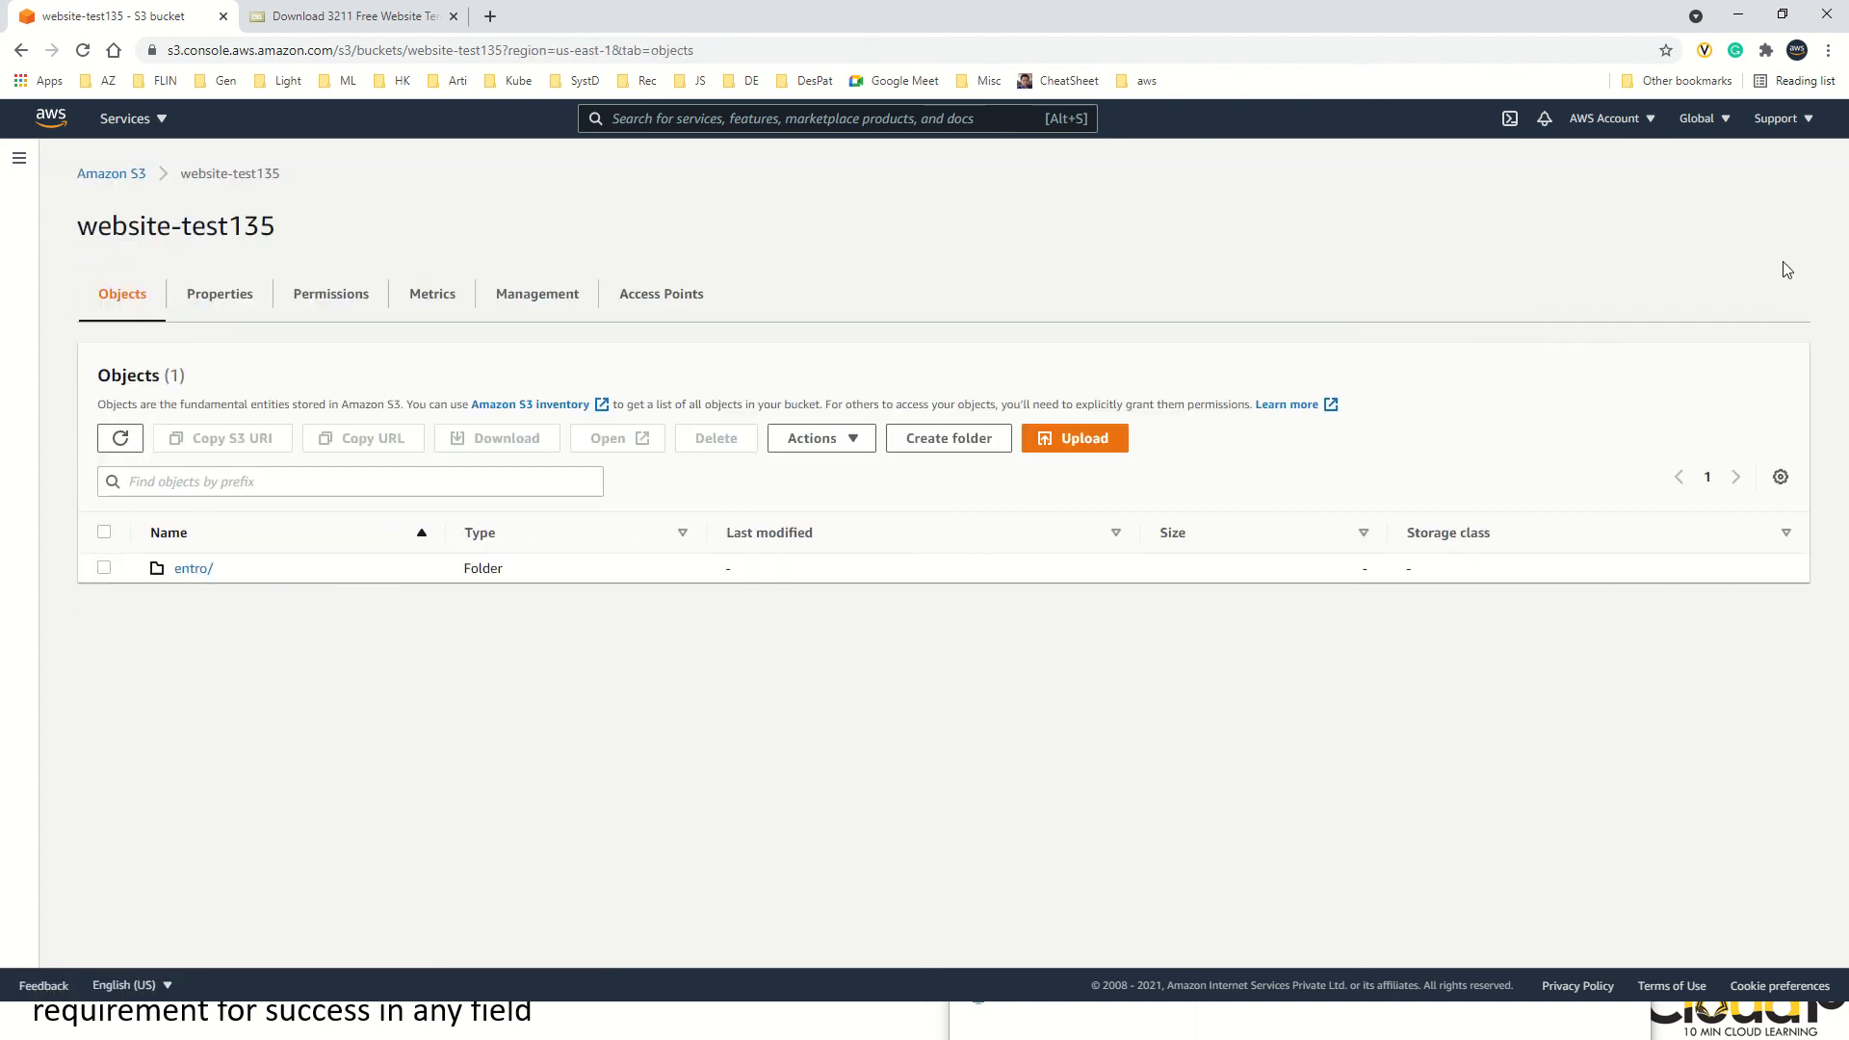
- Edit the static website hosting property of the website-test135 bucket and set it to Enable
{"action": "mouse_move", "coordinate": [749, 9]}
{"action": "left_click", "coordinate": [222, 299]}
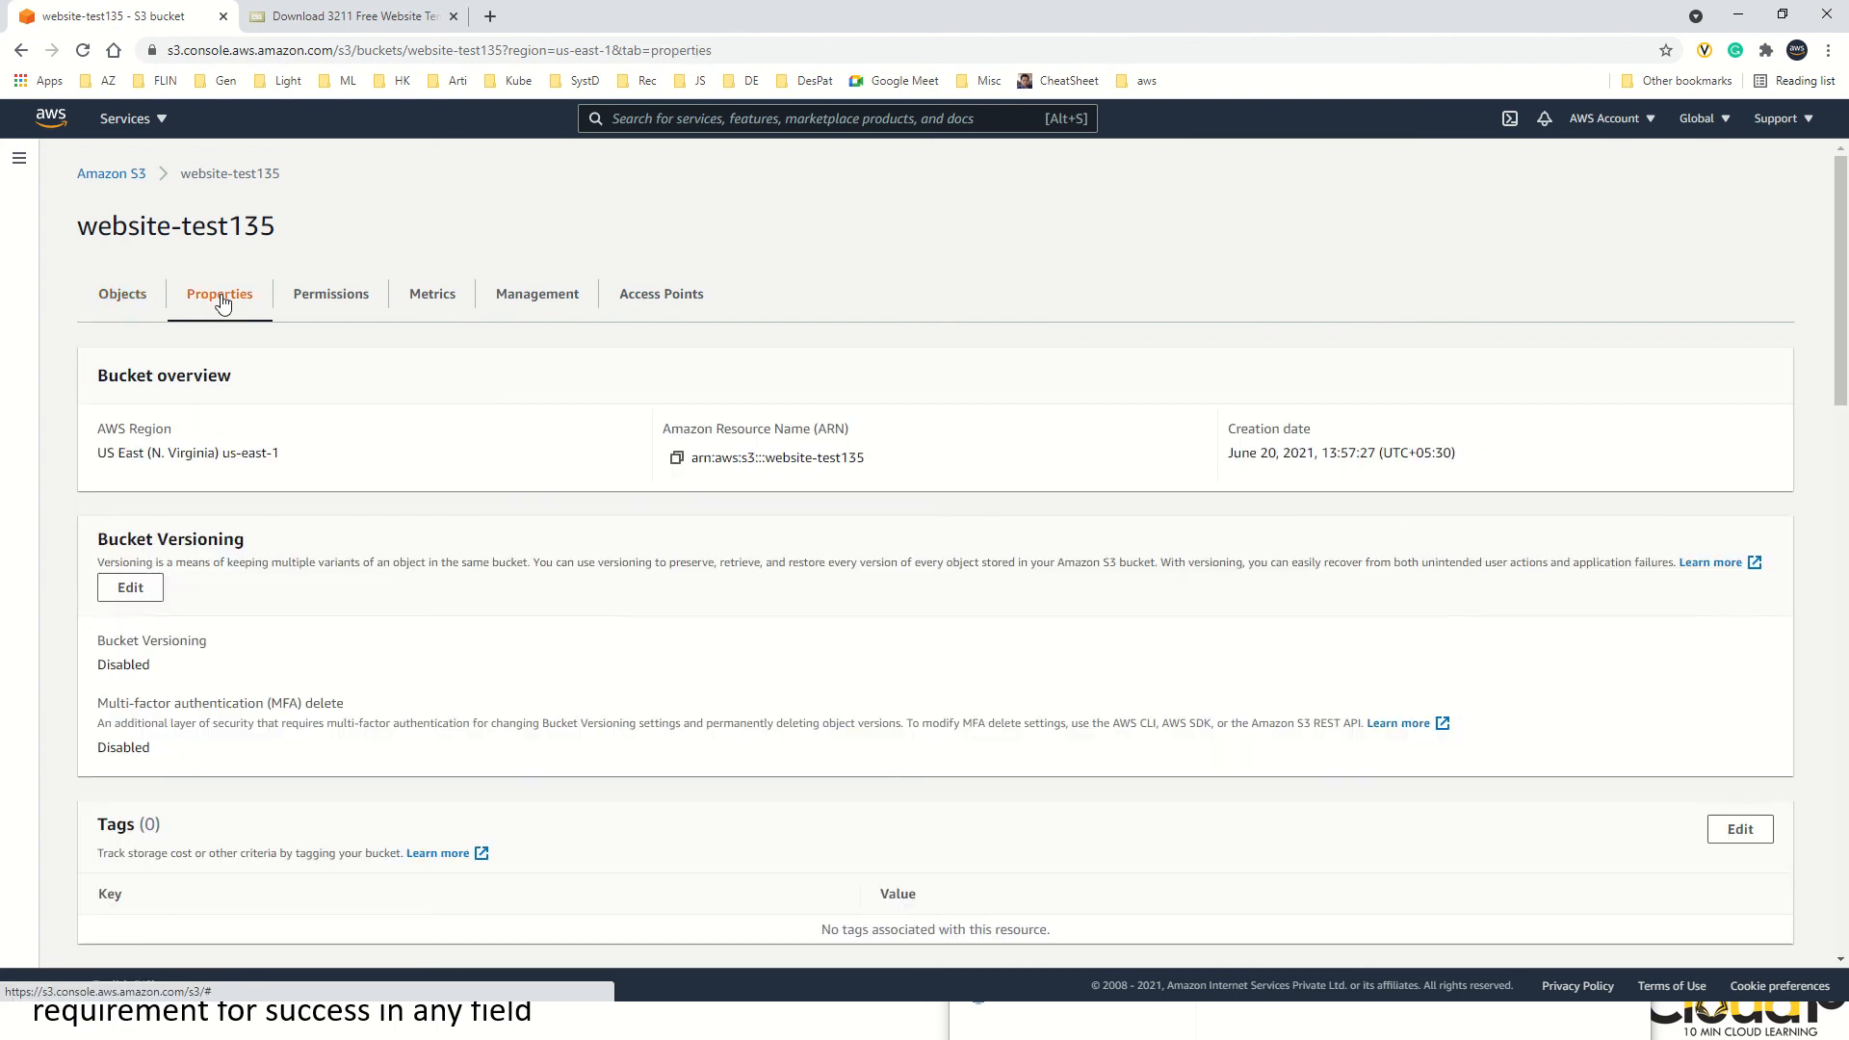
{"action": "scroll", "coordinate": [221, 610], "scroll_direction": "down", "scroll_amount": 15}
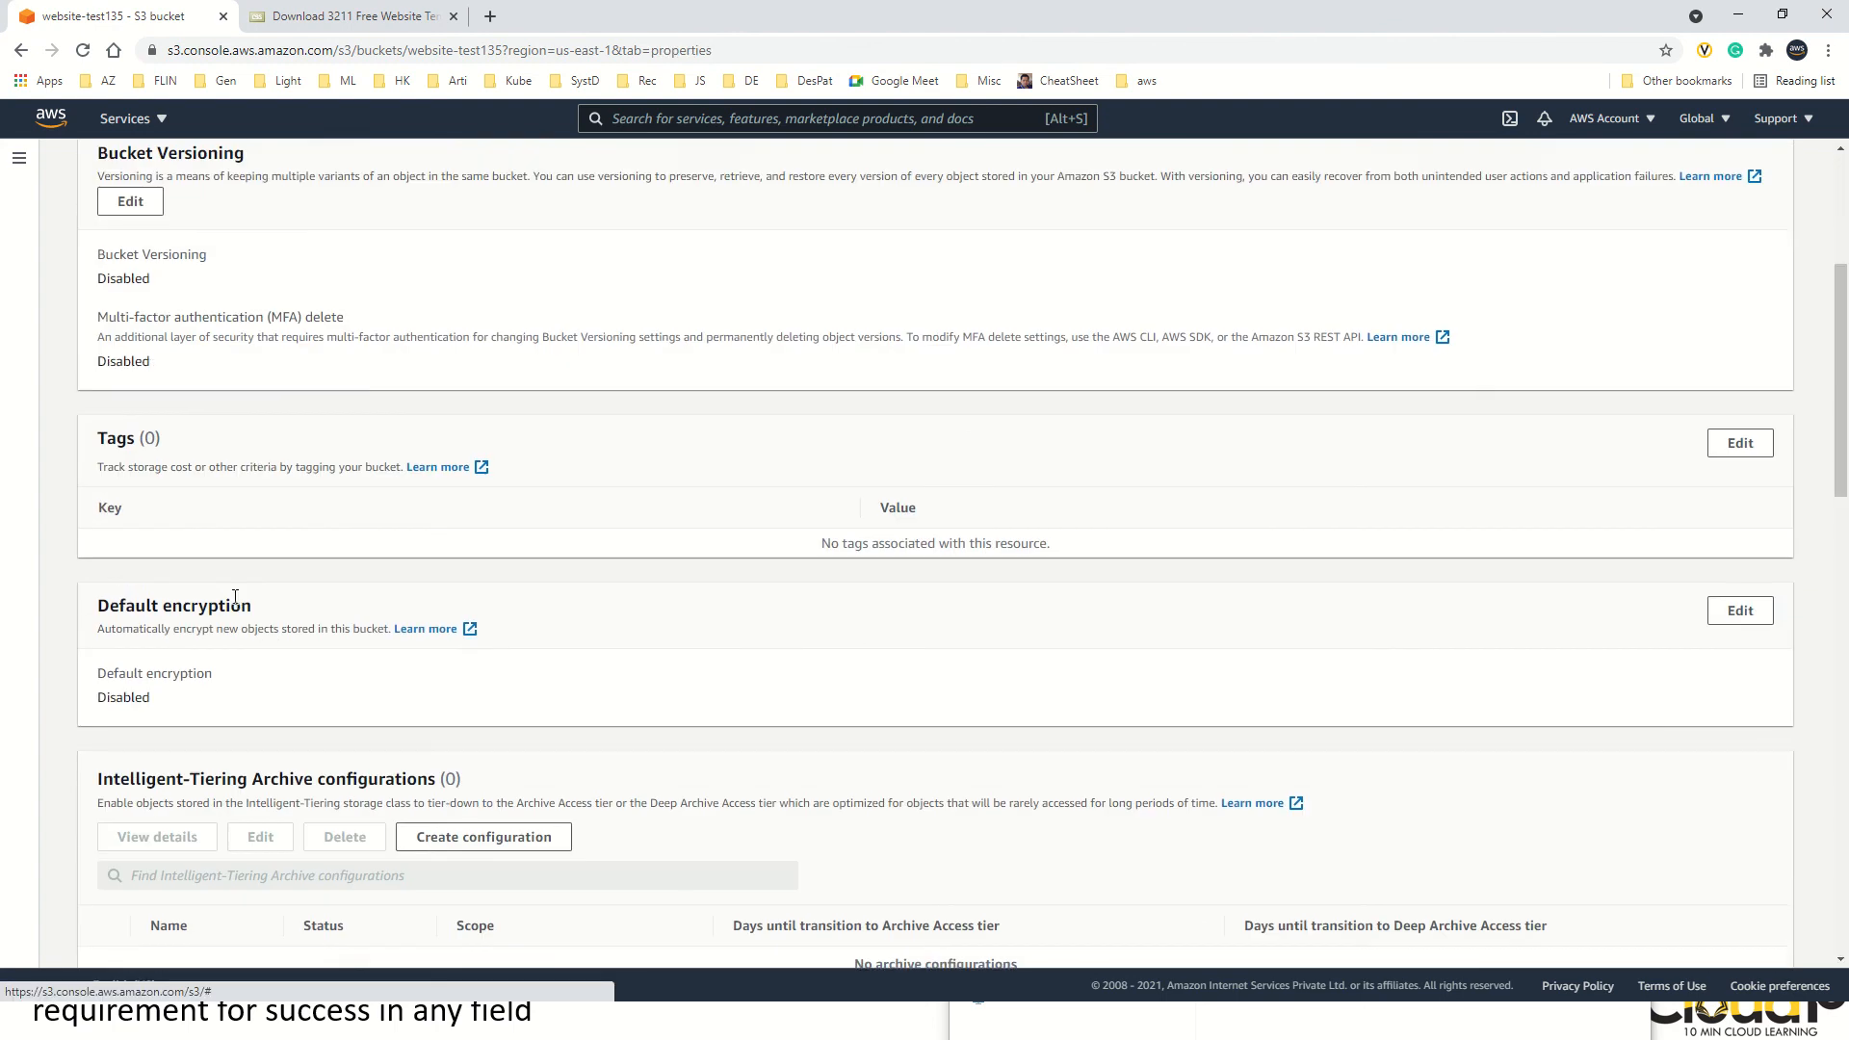
{"action": "scroll", "coordinate": [237, 607], "scroll_direction": "down", "scroll_amount": 5}
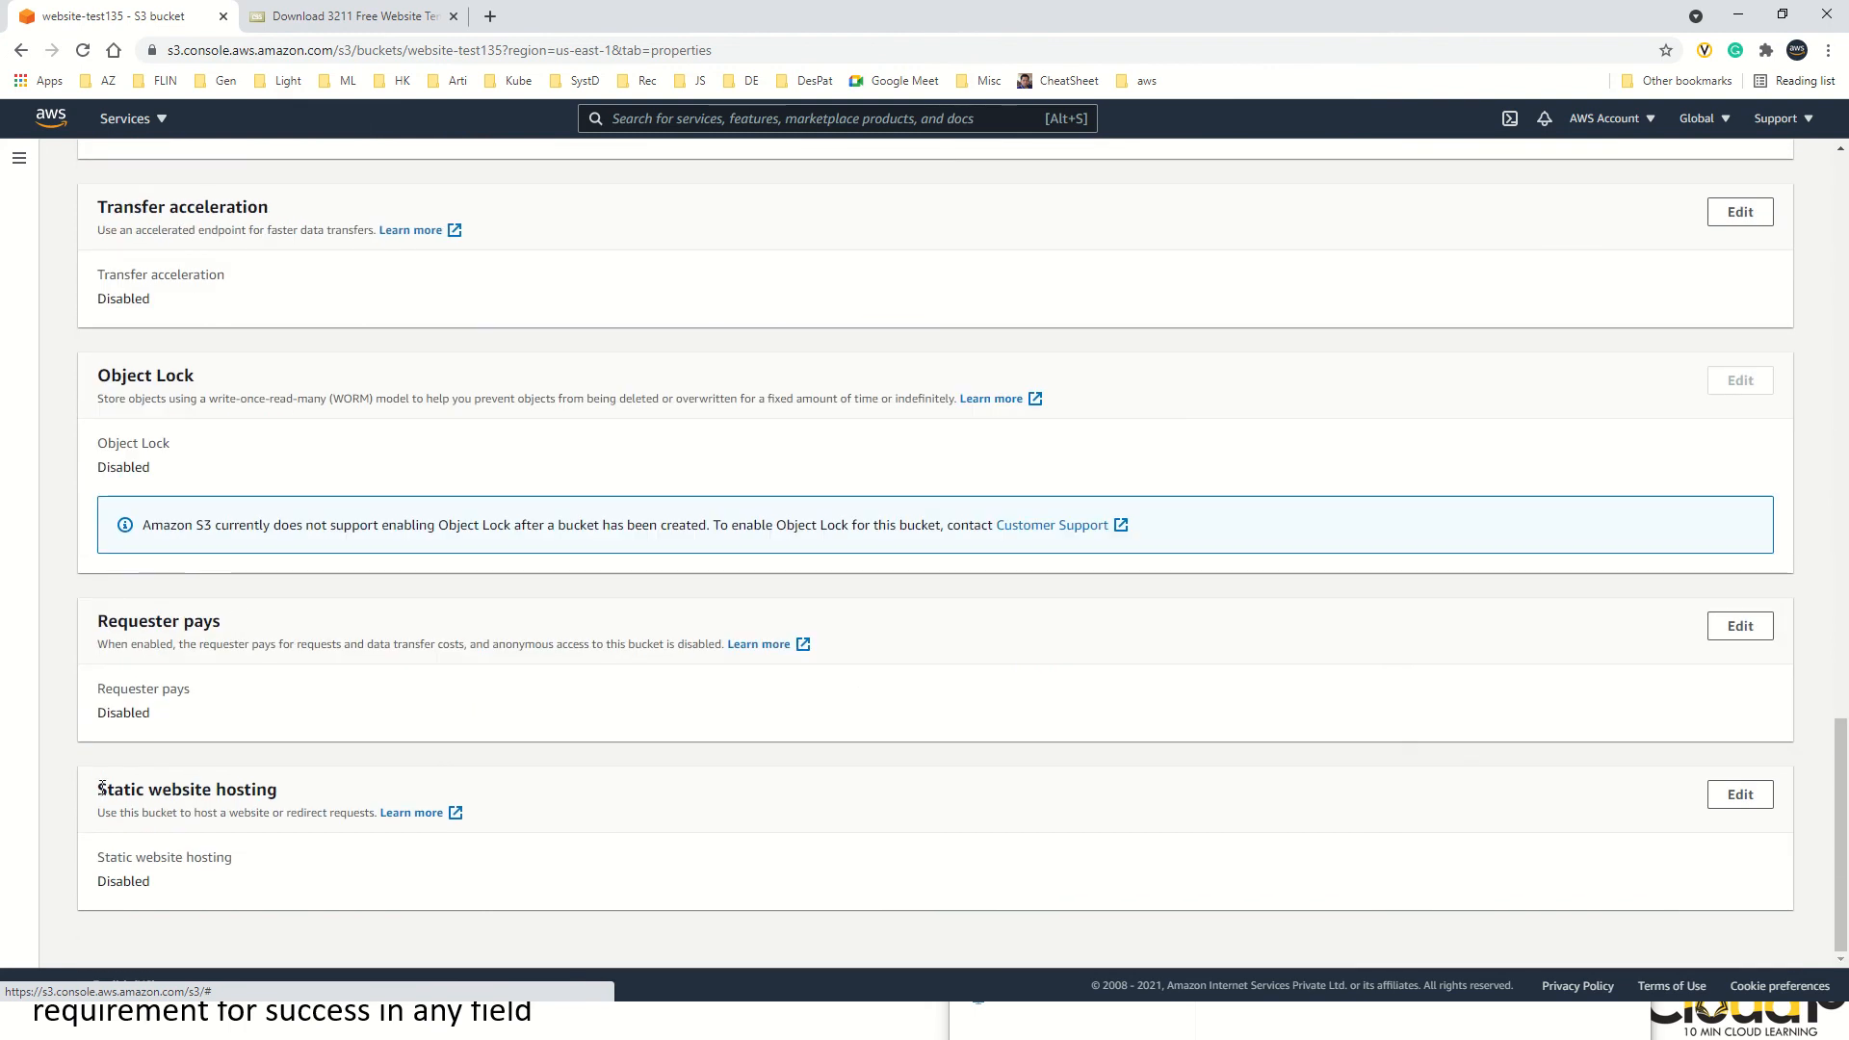
{"action": "left_click_drag", "start_coordinate": [101, 789], "coordinate": [274, 788]}
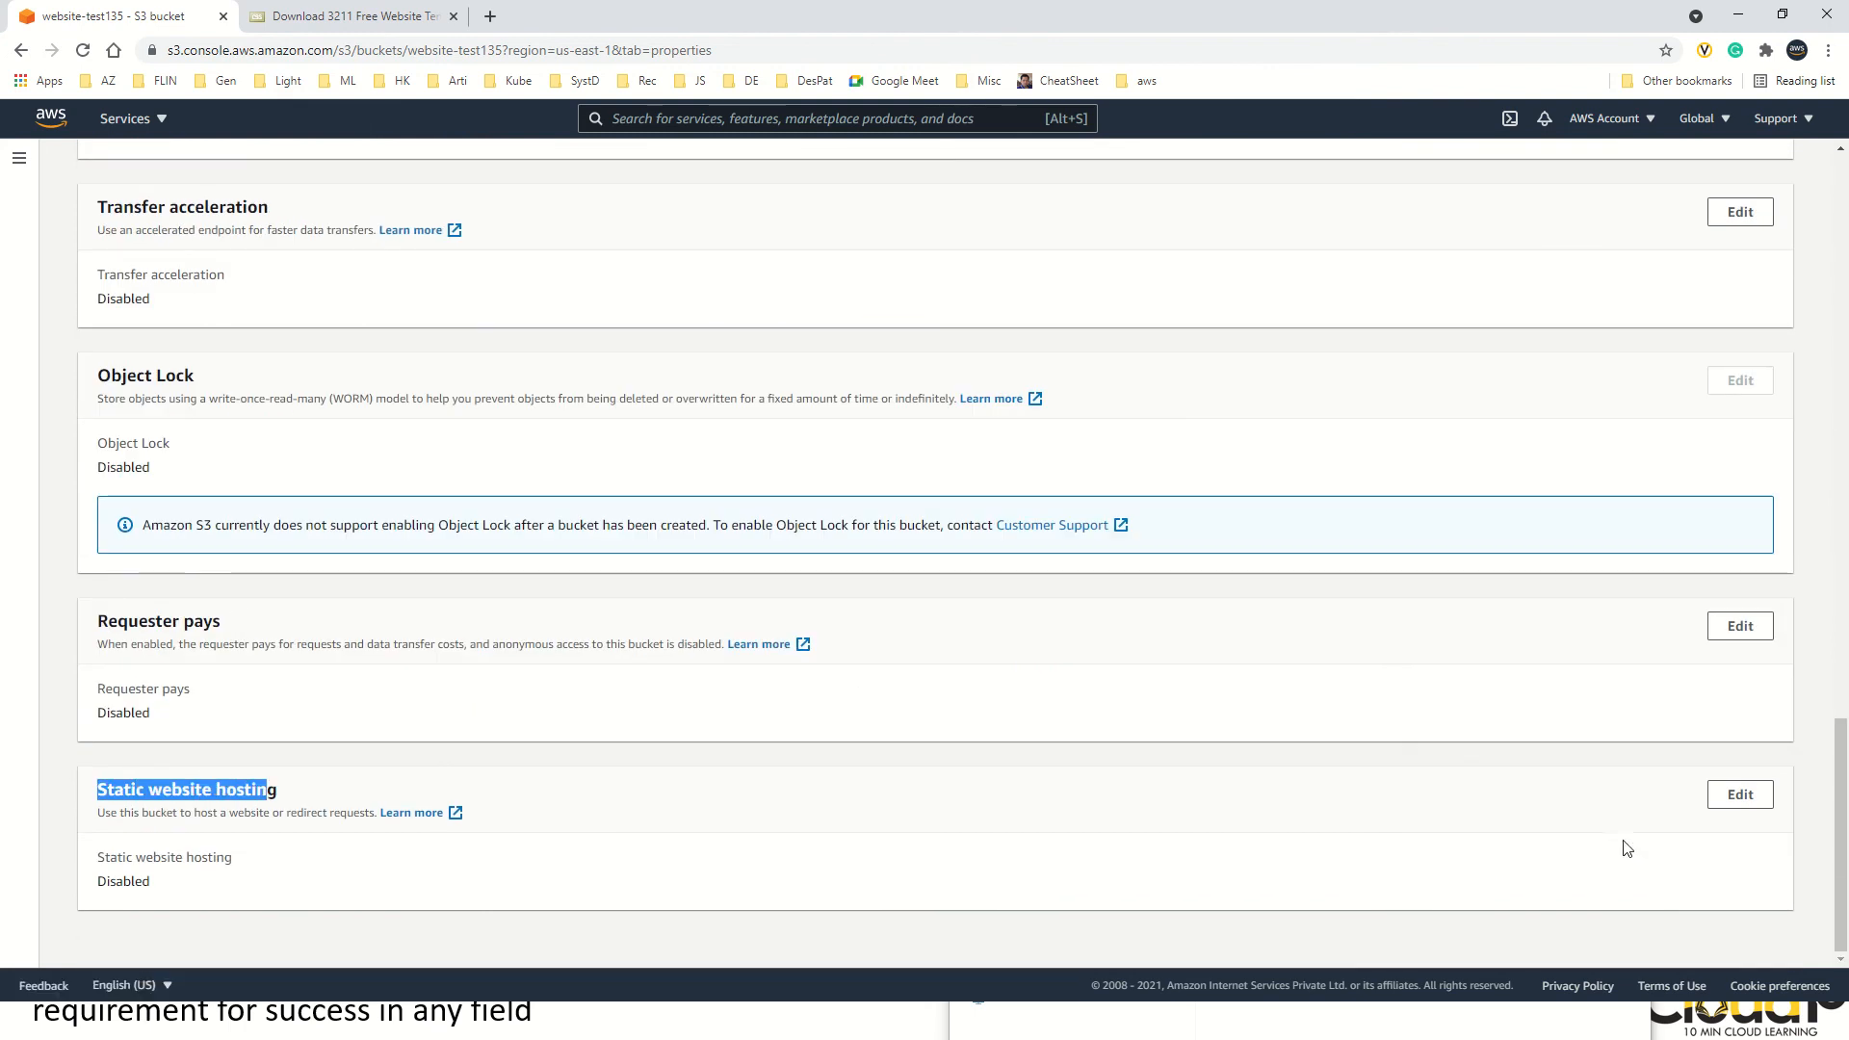
{"action": "left_click", "coordinate": [1740, 795]}
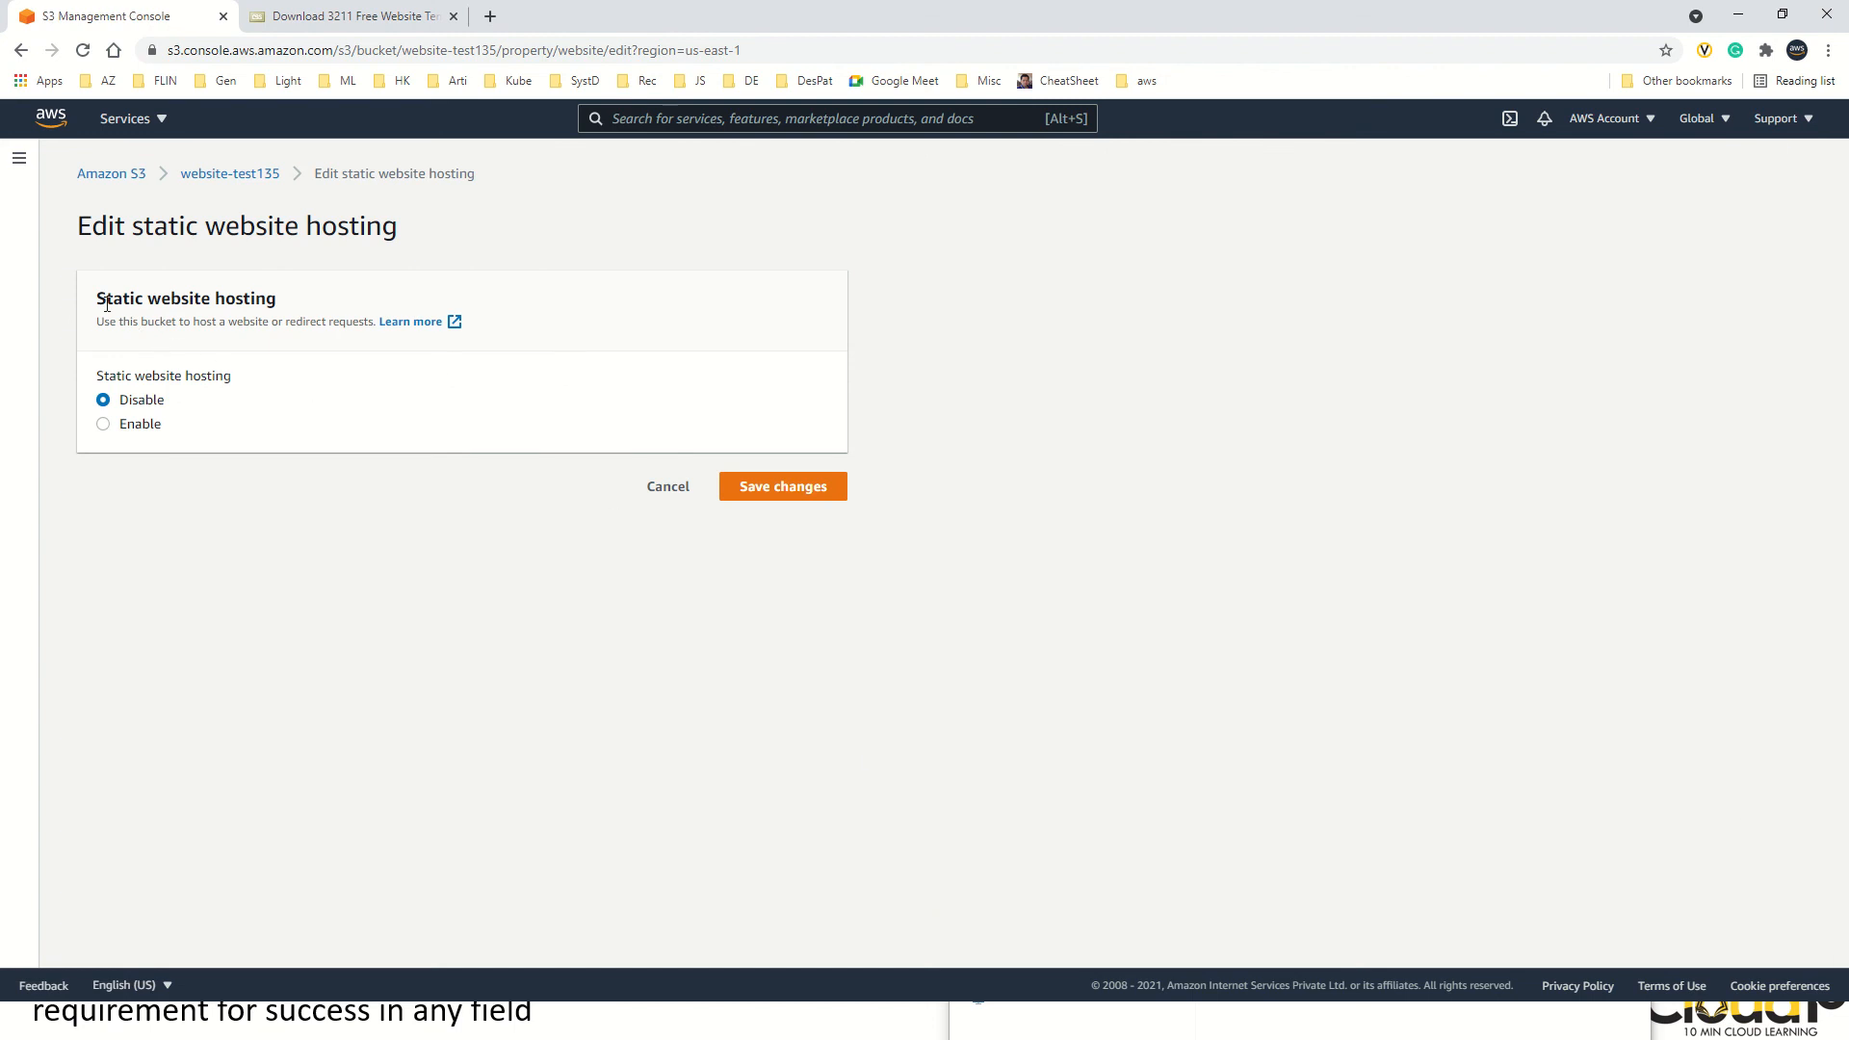
{"action": "left_click_drag", "start_coordinate": [104, 318], "coordinate": [360, 326]}
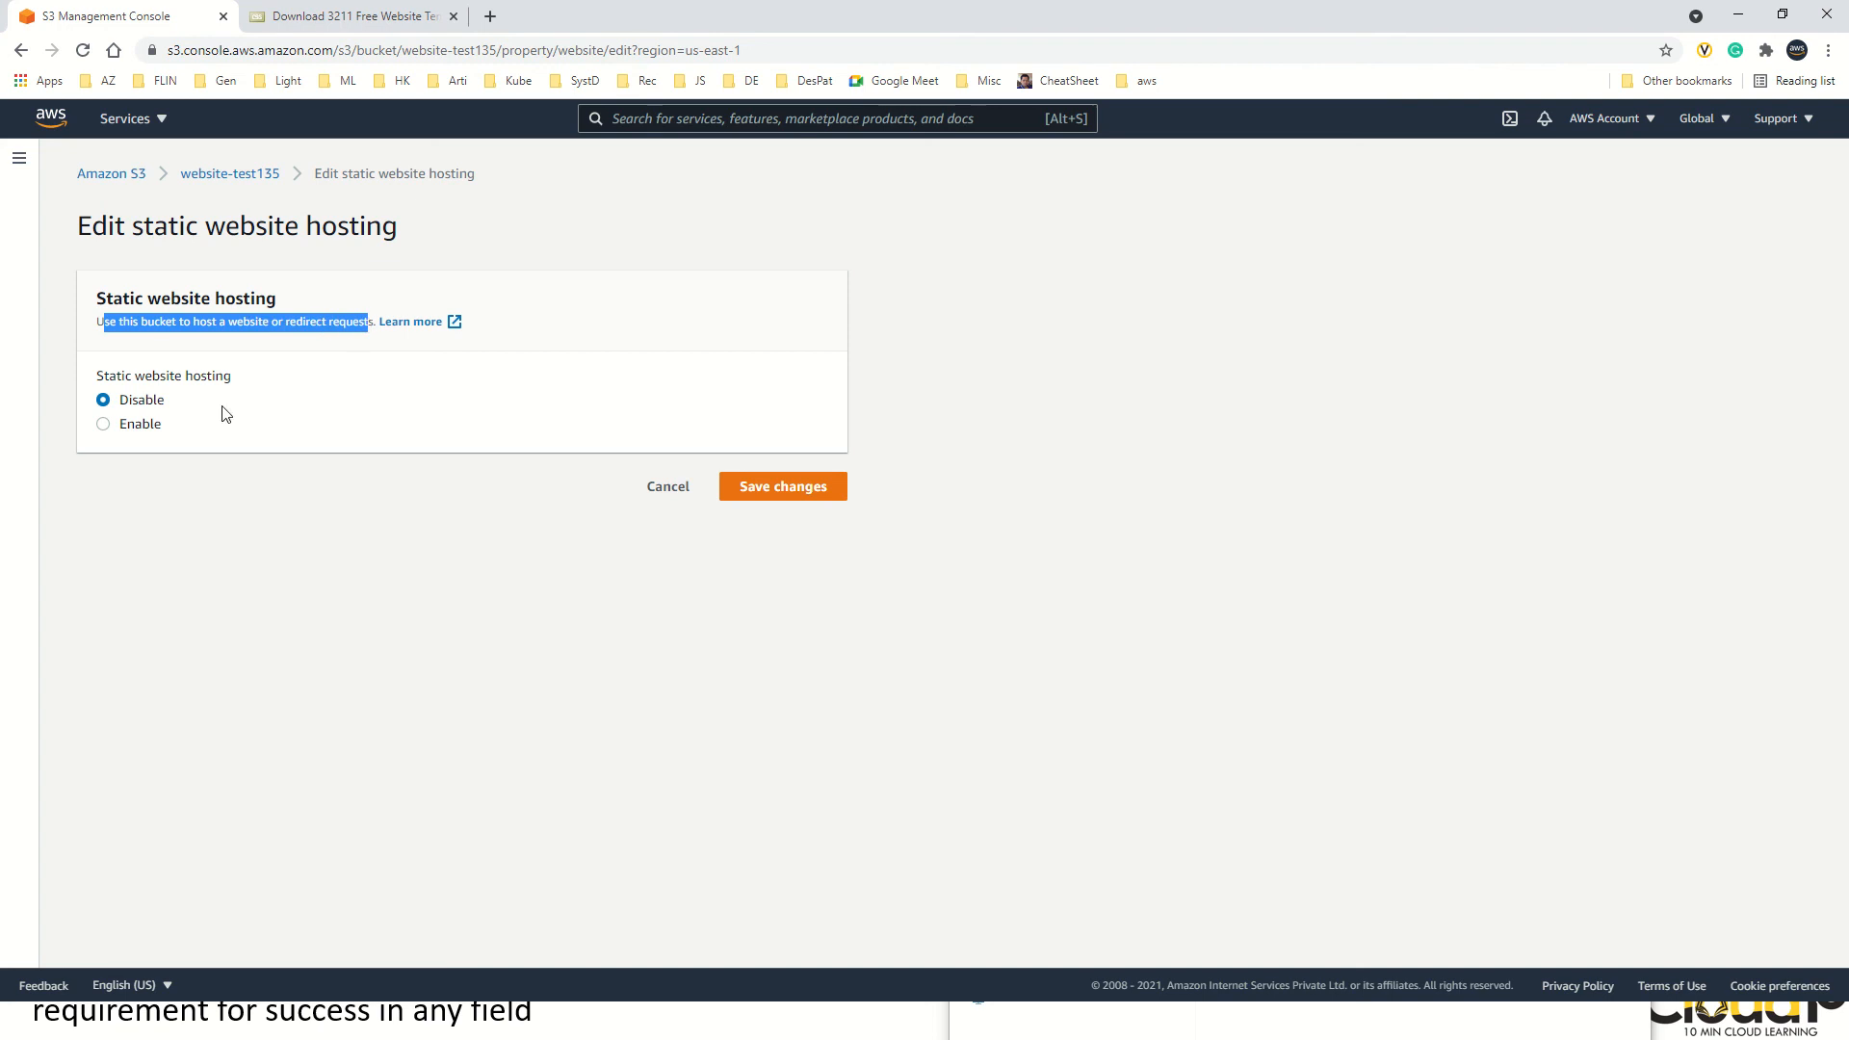
{"action": "left_click", "coordinate": [139, 426]}
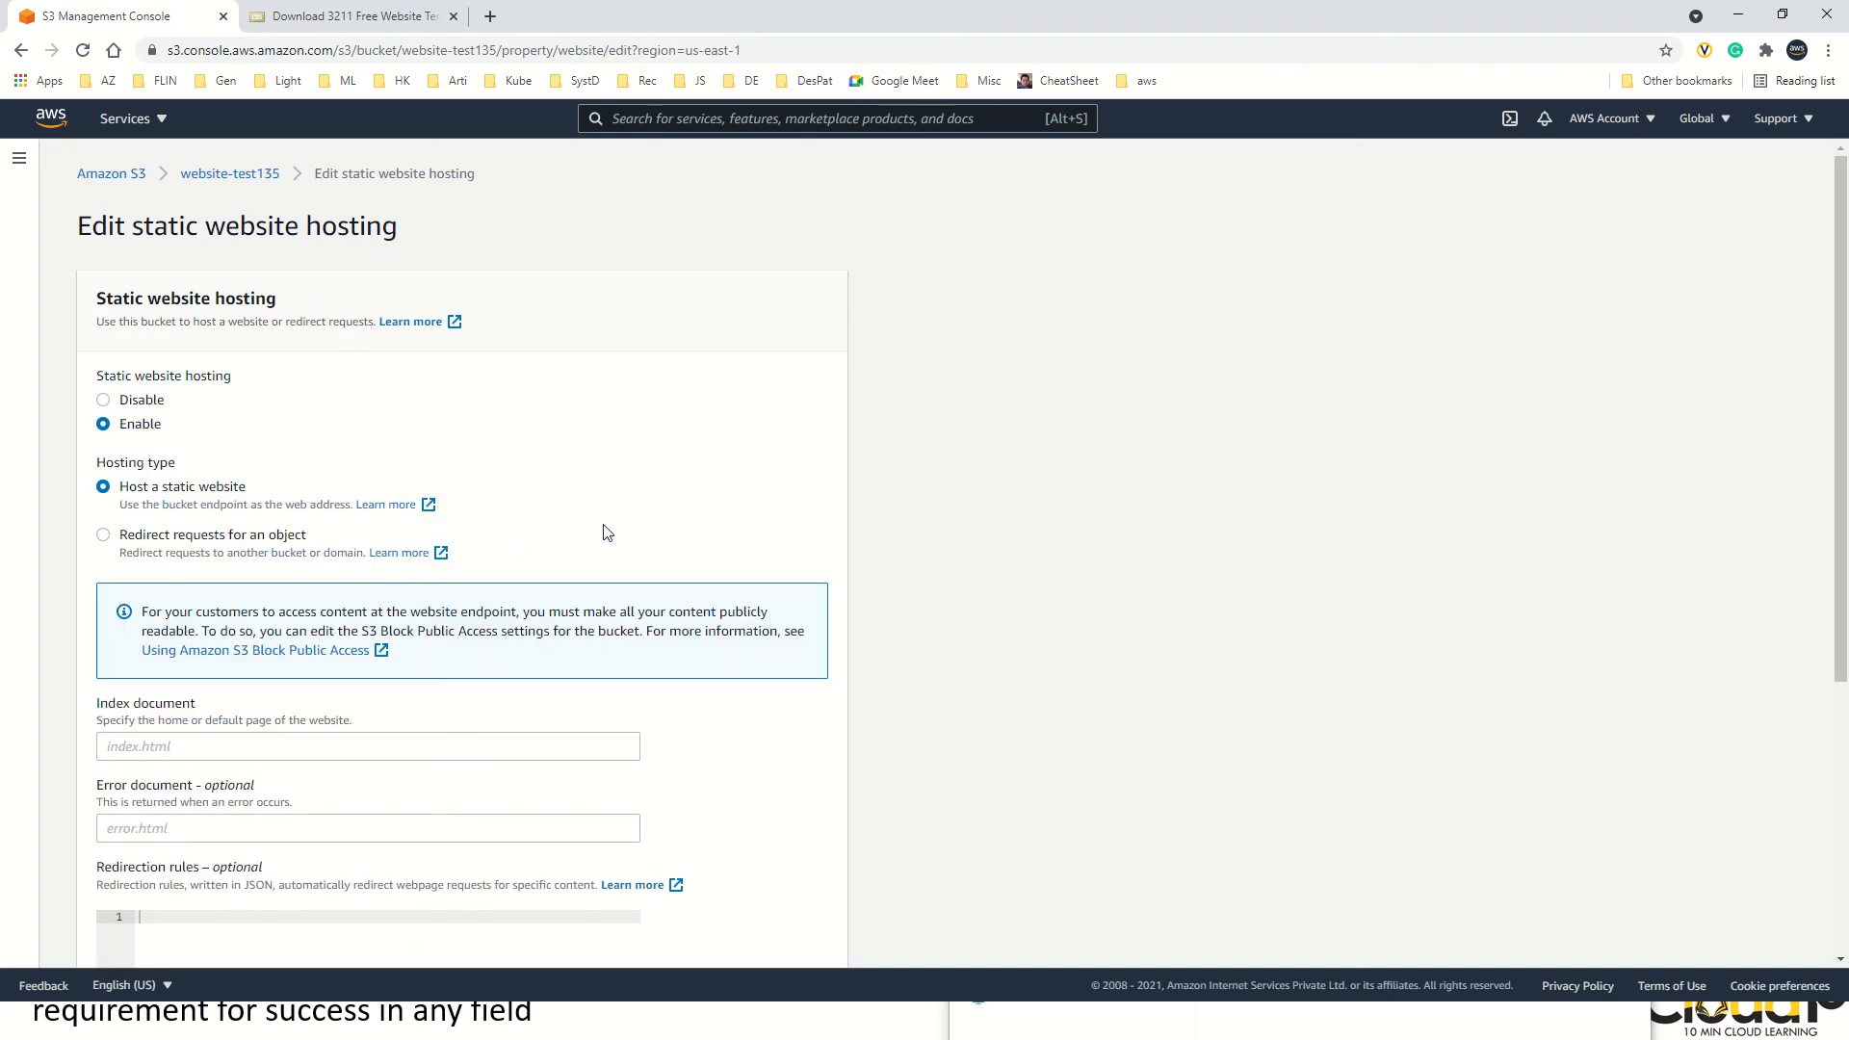
- Set the index document to index.html, leave the error document empty, and save the static website hosting changes
{"action": "scroll", "coordinate": [607, 533], "scroll_direction": "down", "scroll_amount": 2}
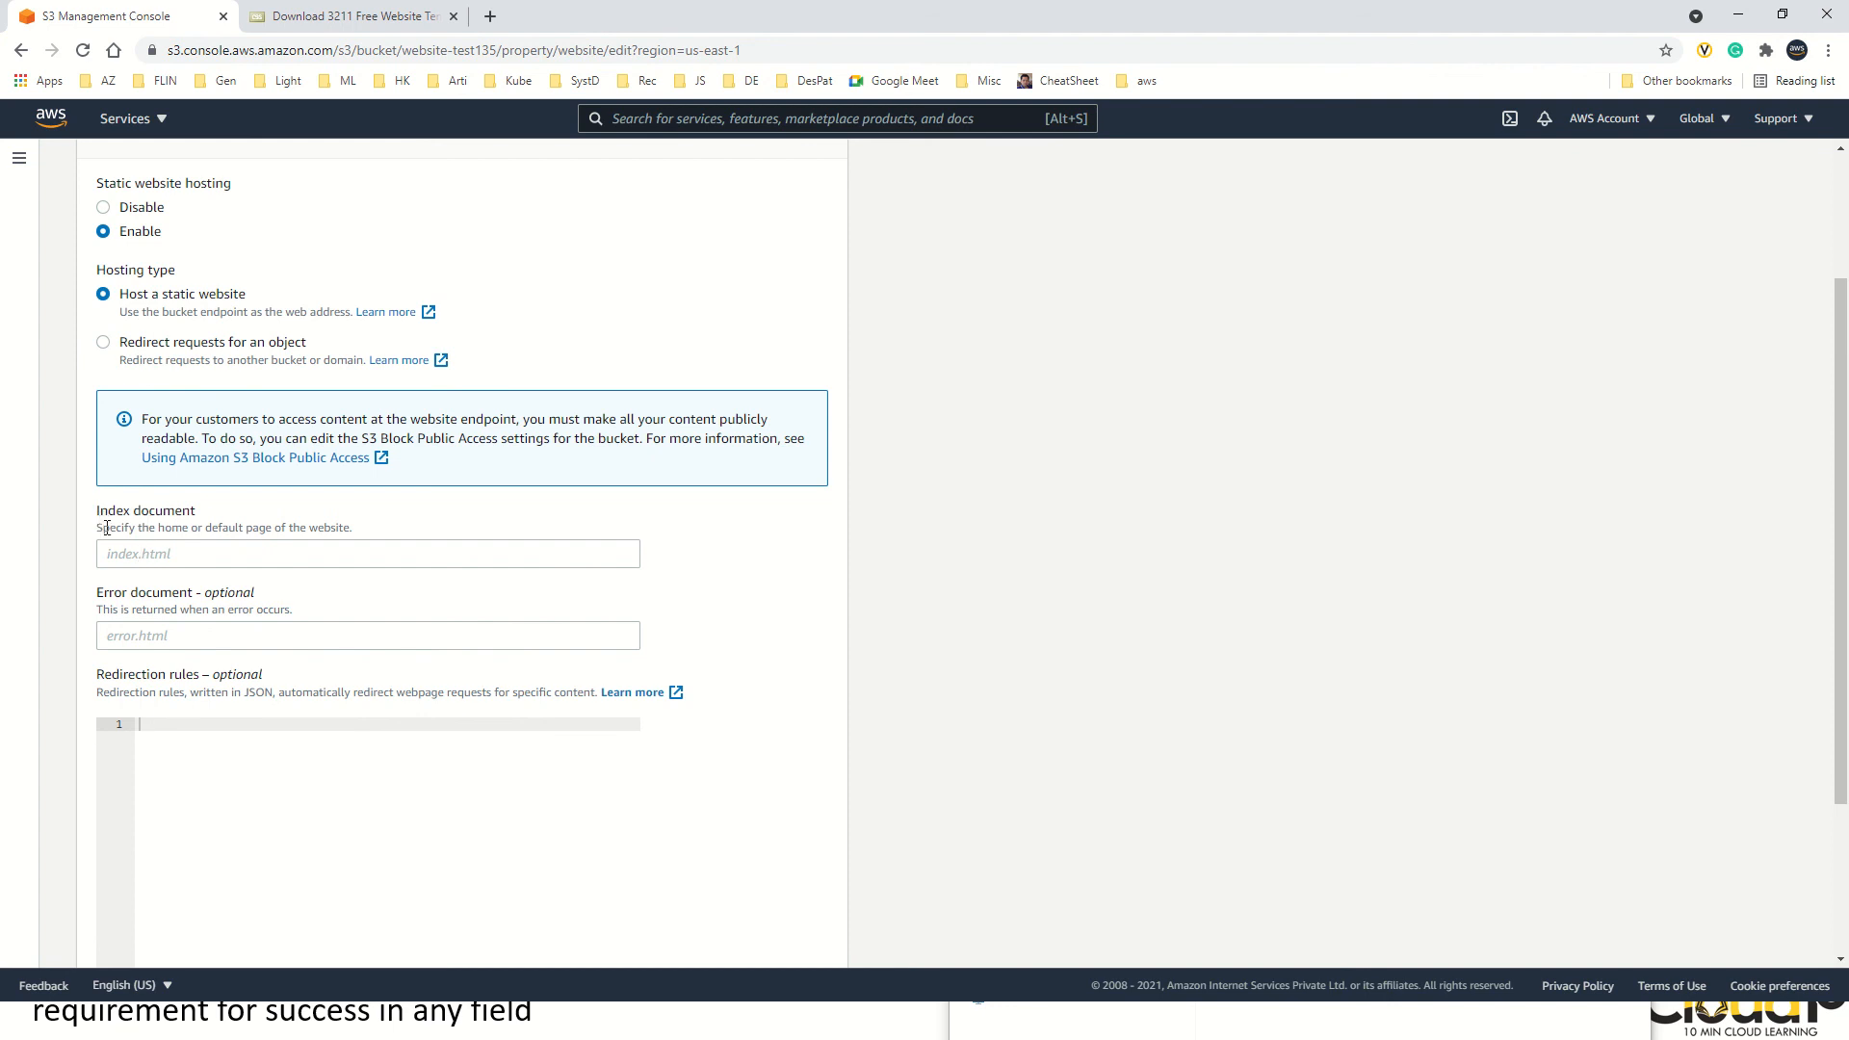
{"action": "left_click_drag", "start_coordinate": [101, 527], "coordinate": [332, 536]}
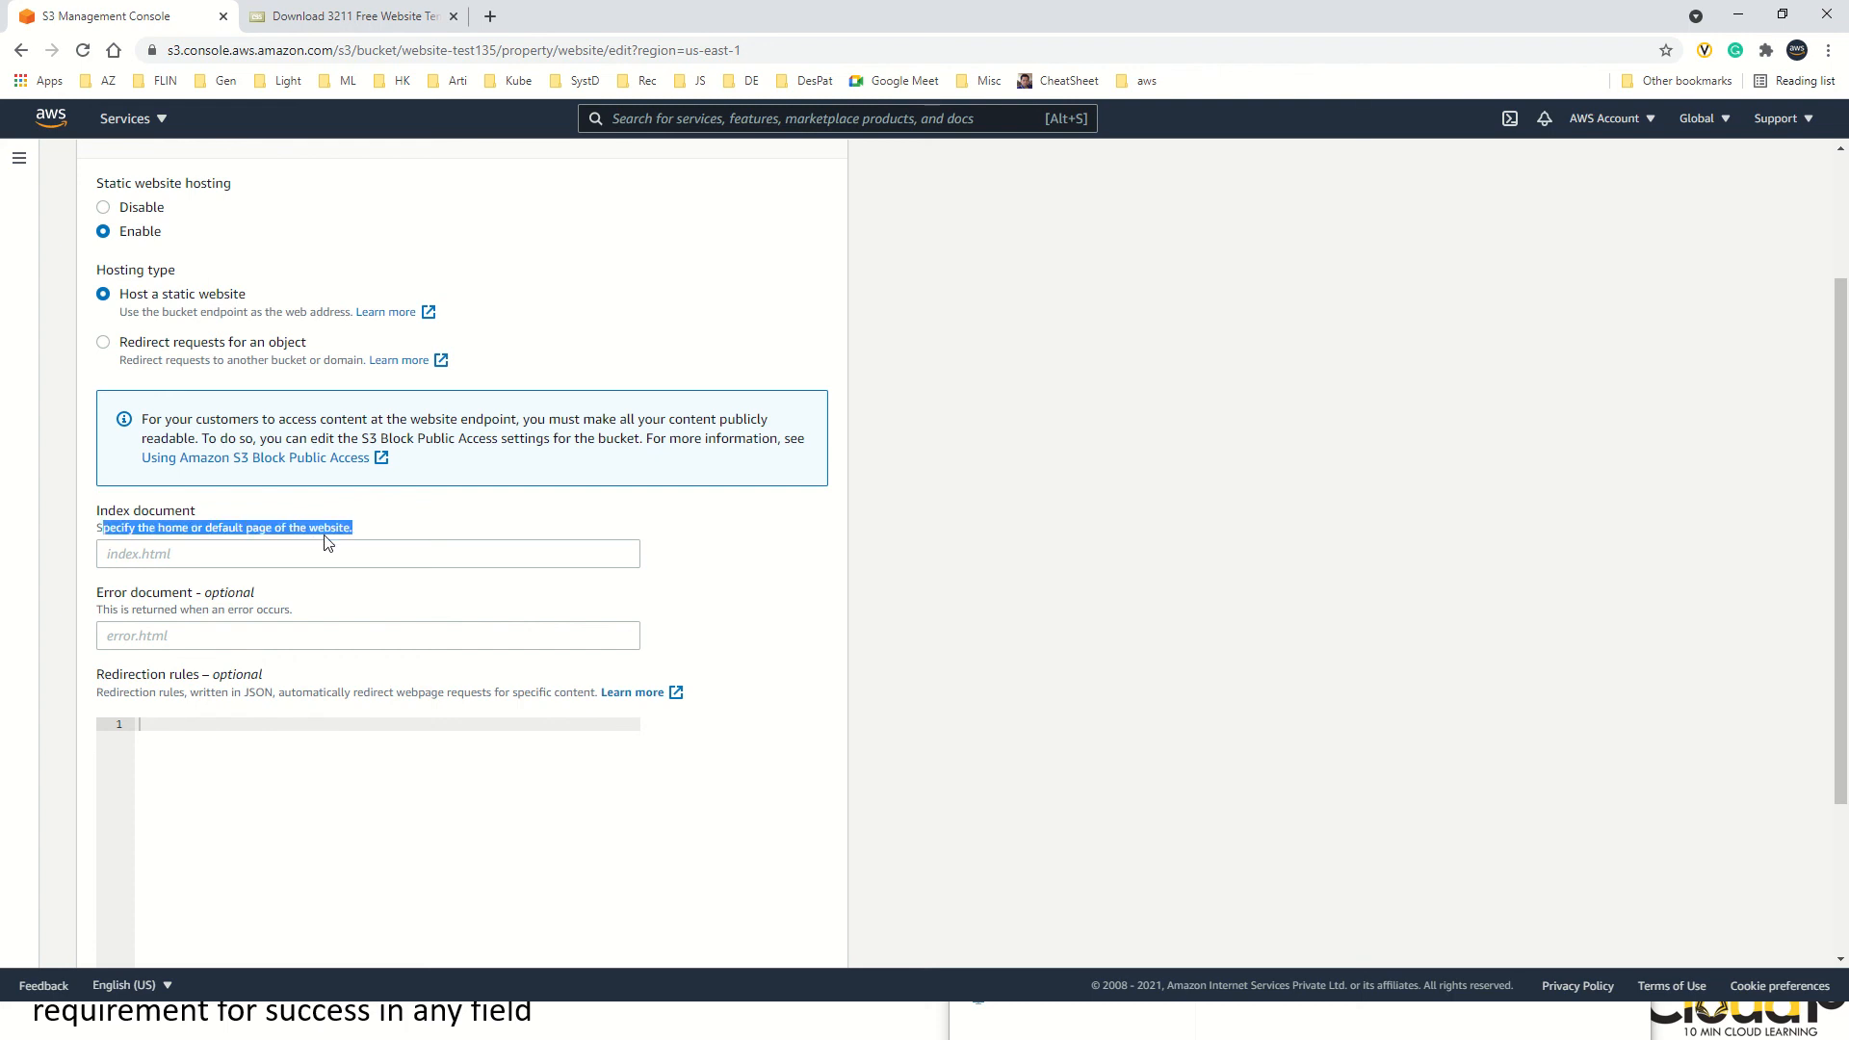
{"action": "left_click", "coordinate": [298, 558]}
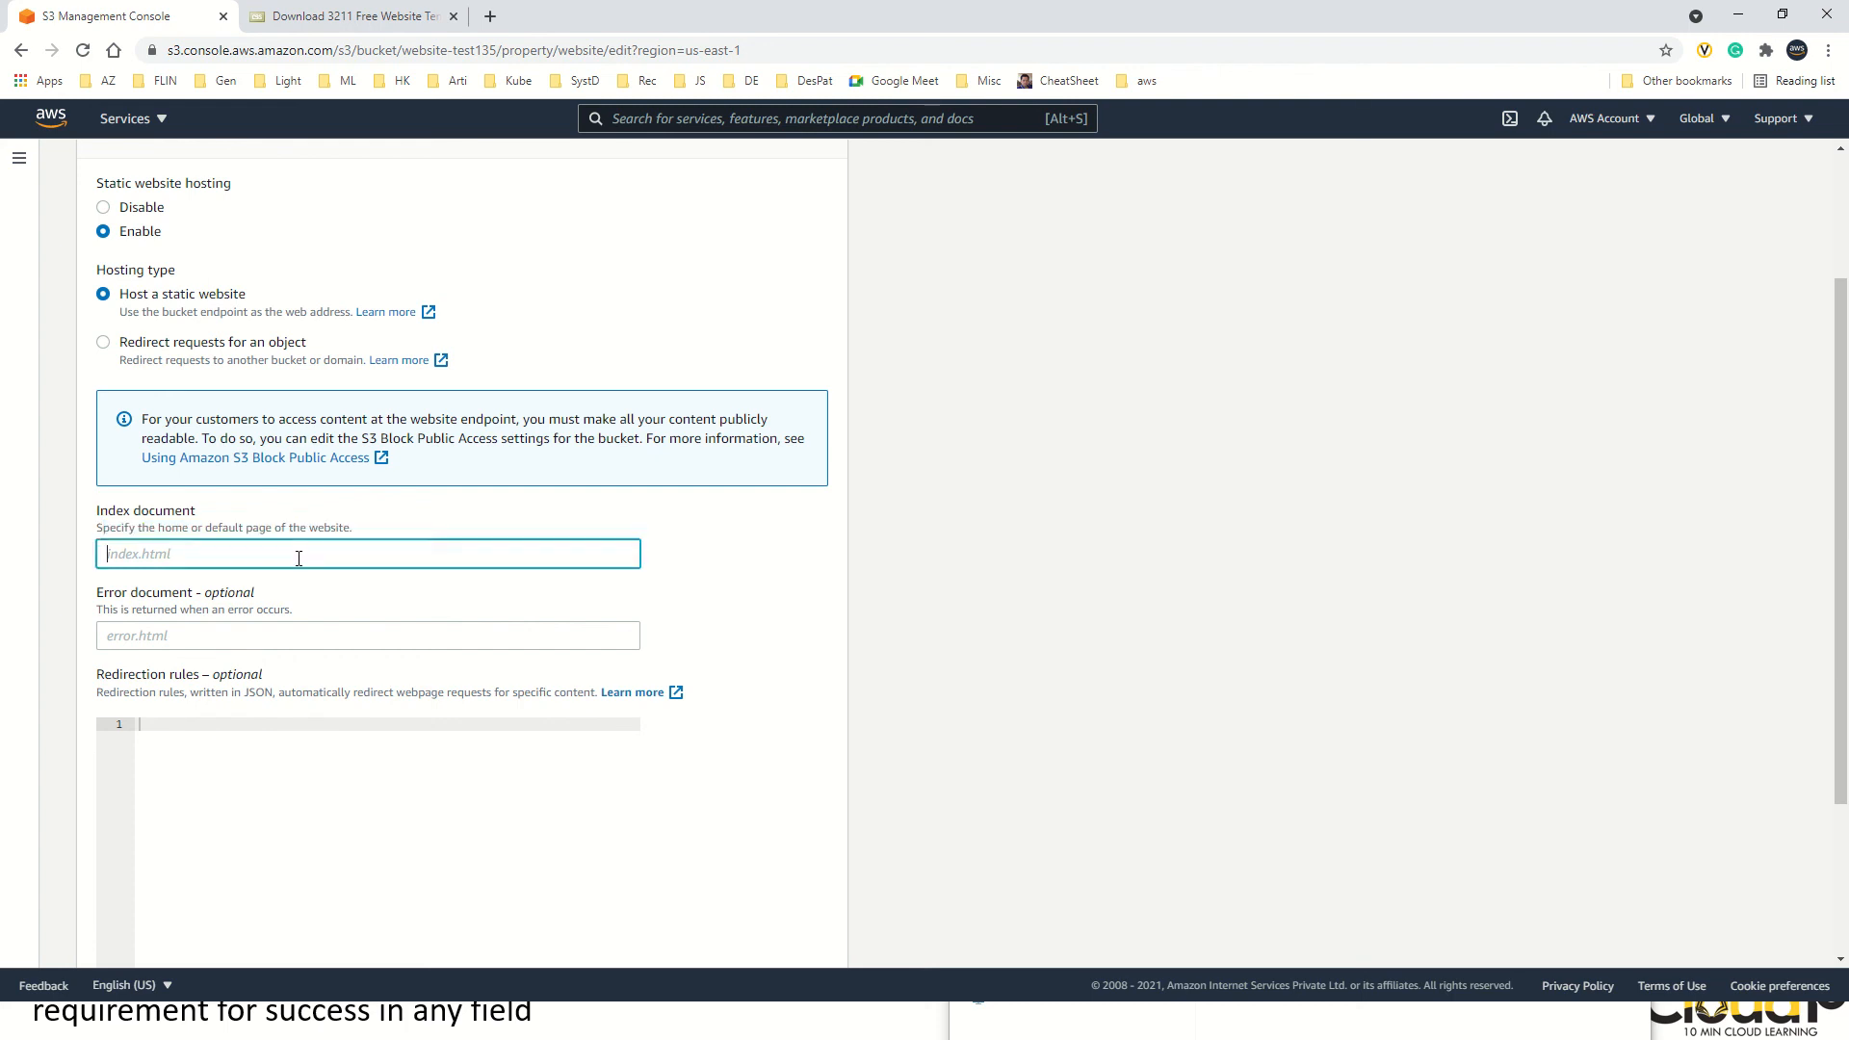
{"action": "type", "text": "index.html"}
{"action": "left_click", "coordinate": [288, 511]}
{"action": "left_click", "coordinate": [185, 635]}
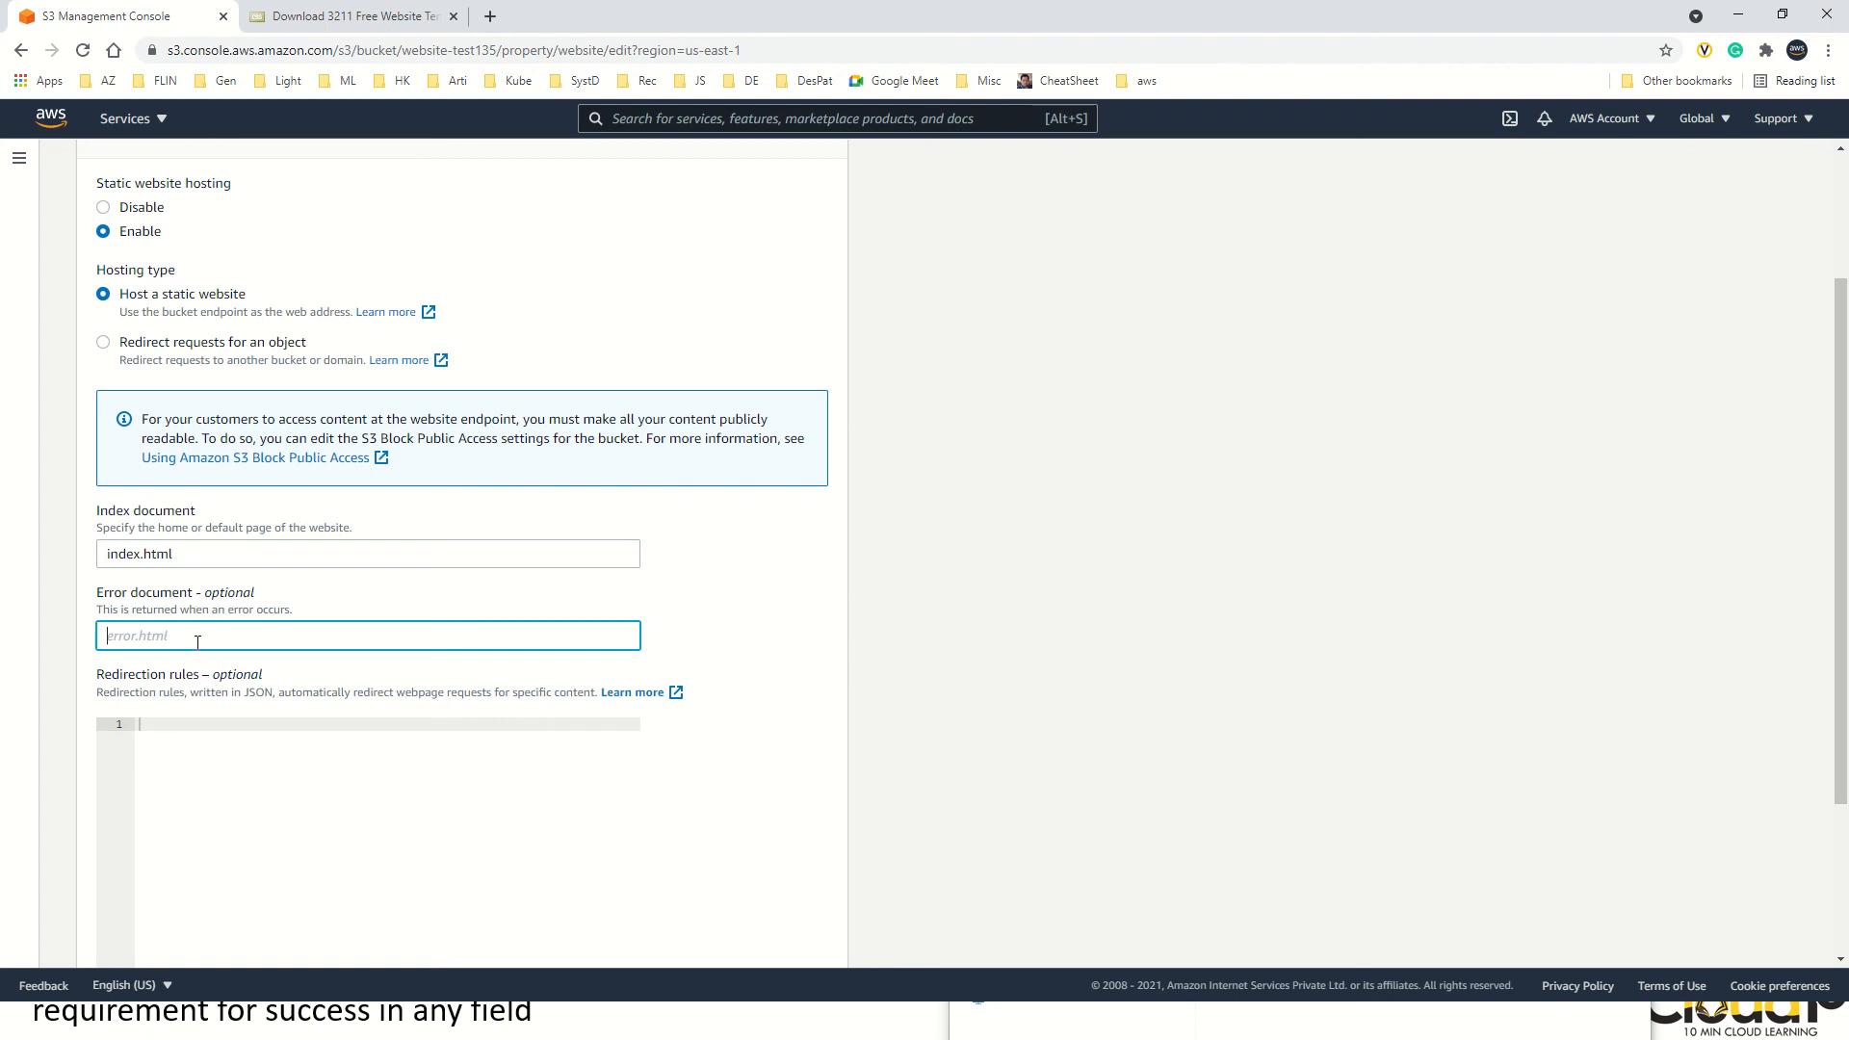
{"action": "double_click", "coordinate": [233, 607]}
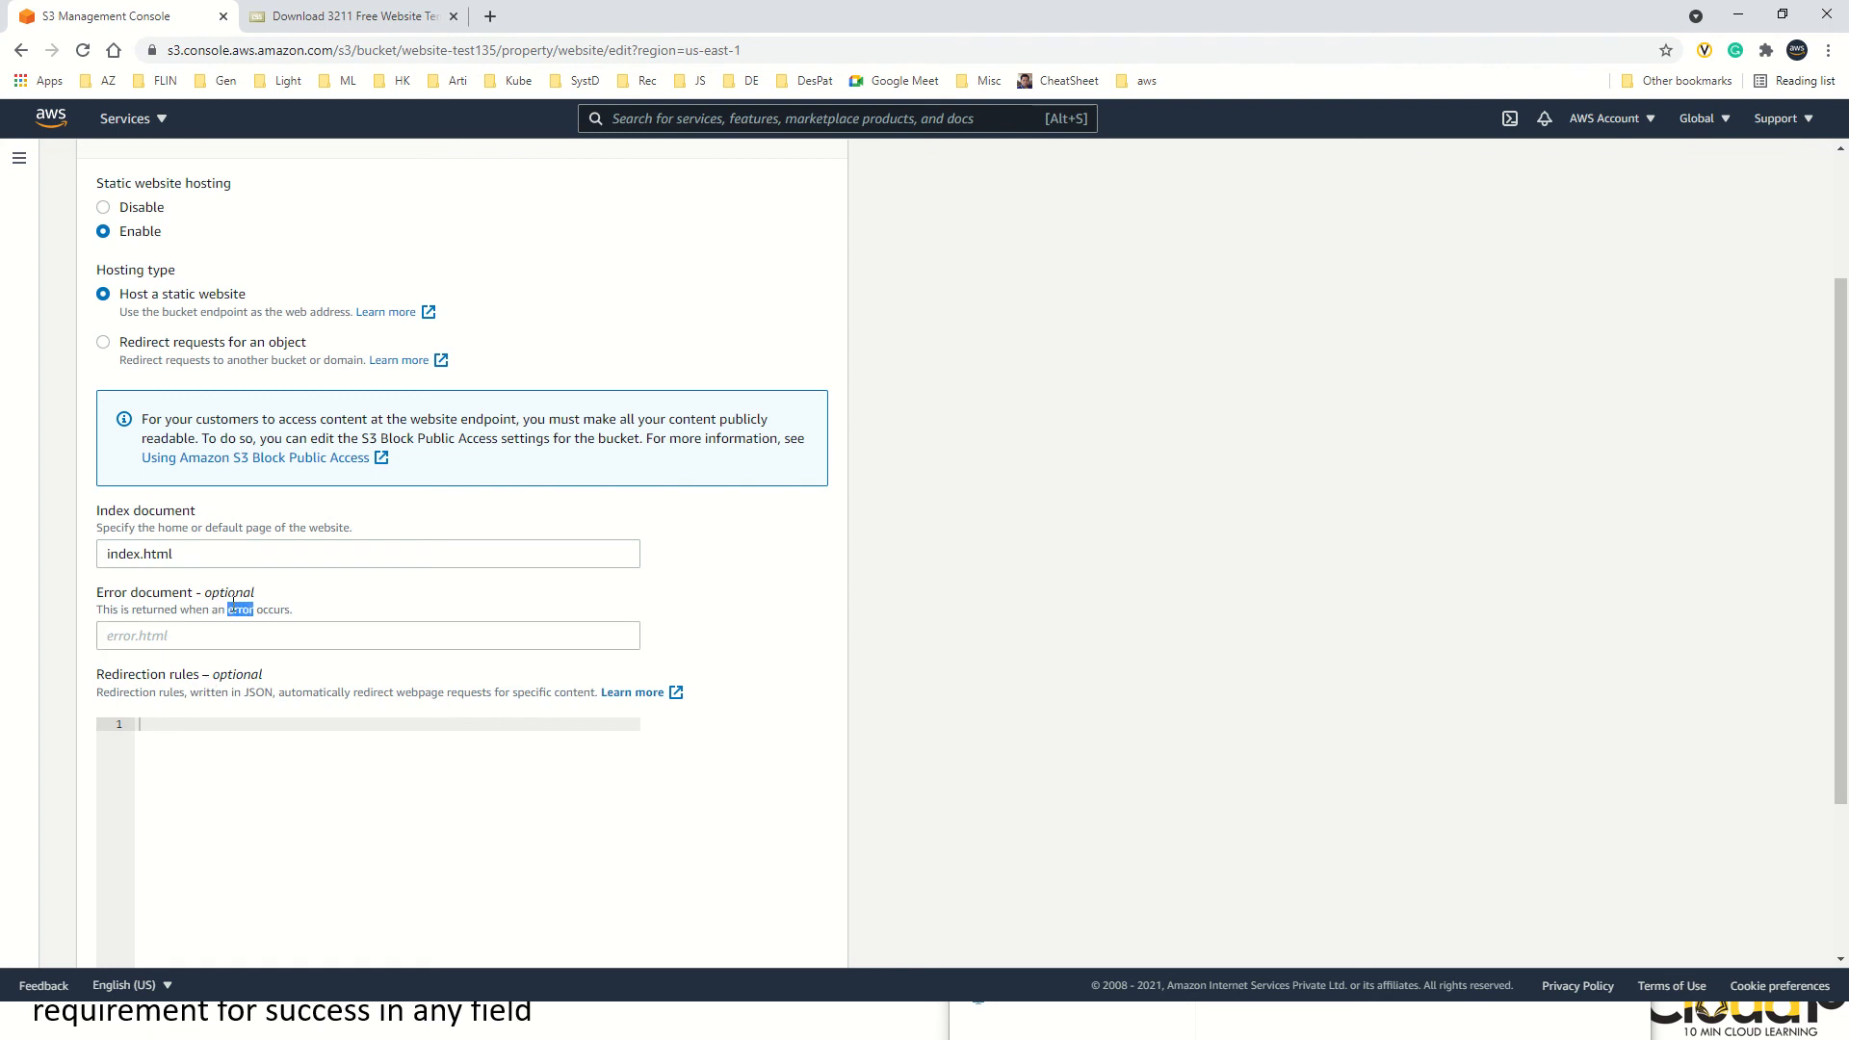
{"action": "scroll", "coordinate": [554, 664], "scroll_direction": "down", "scroll_amount": 3}
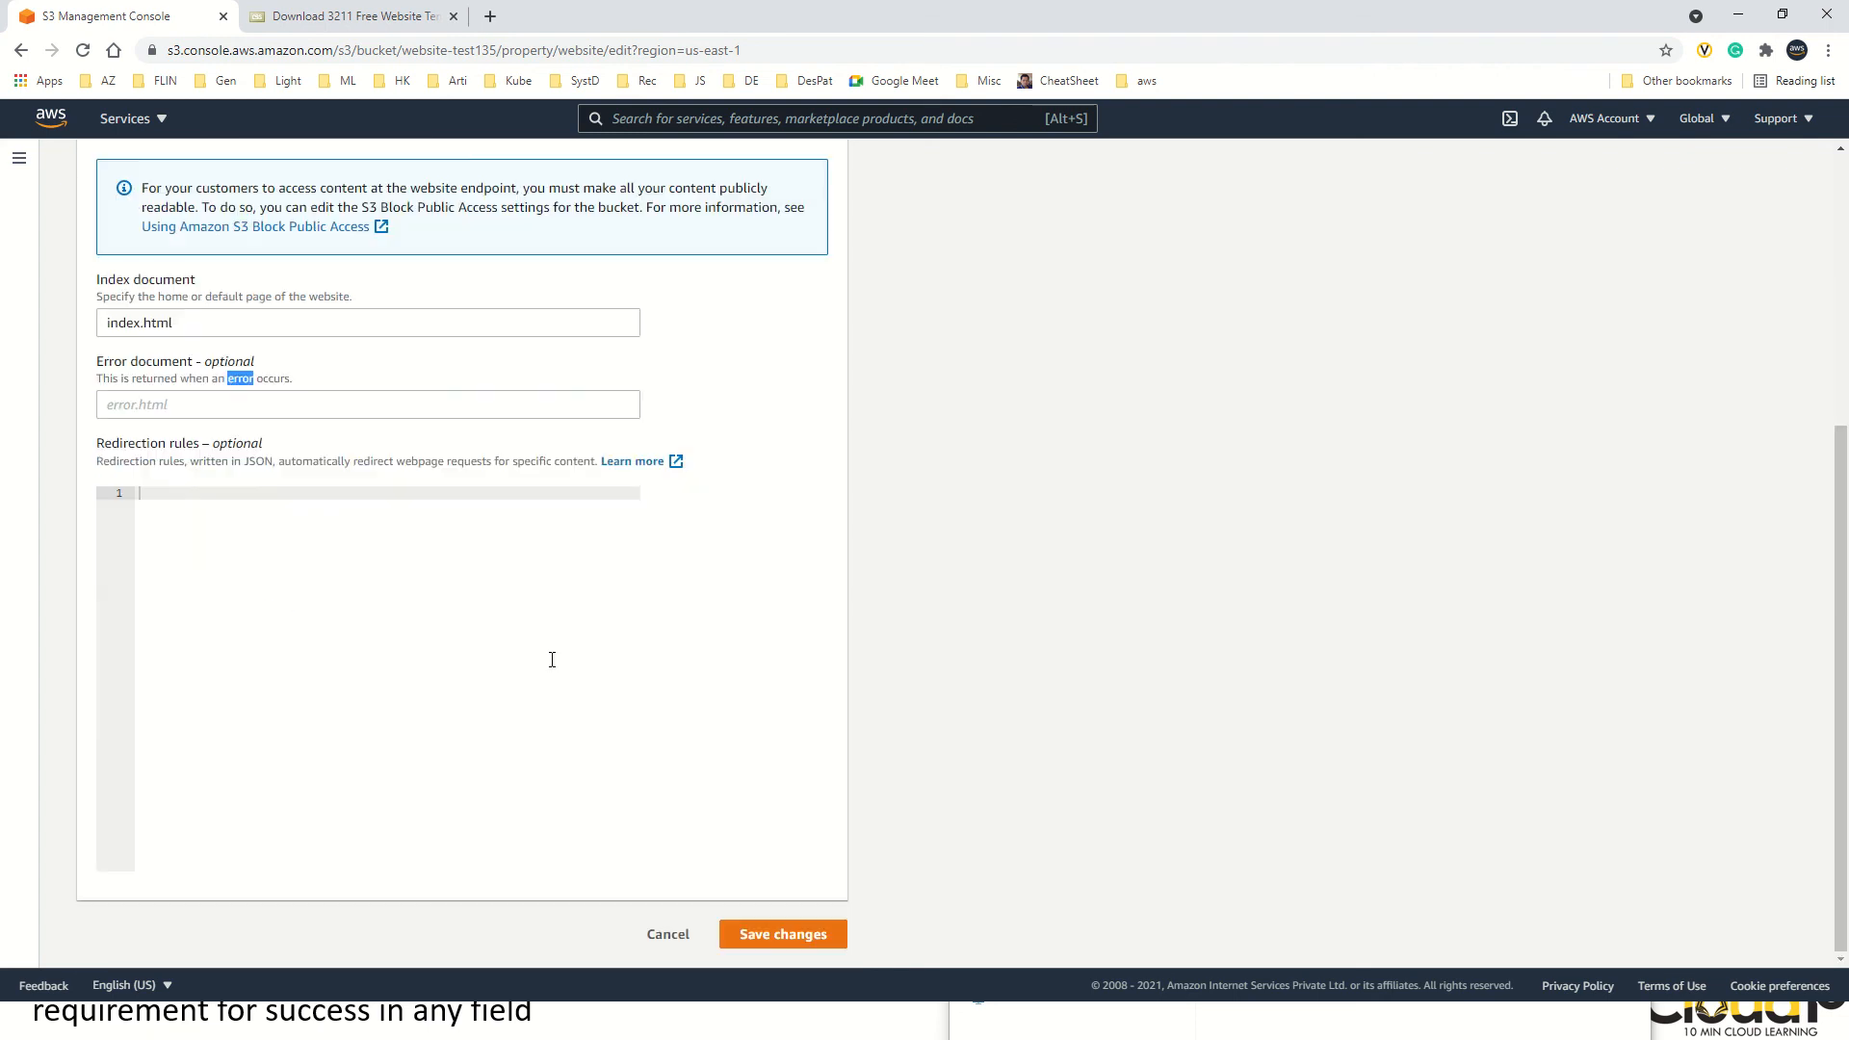
{"action": "left_click", "coordinate": [759, 934]}
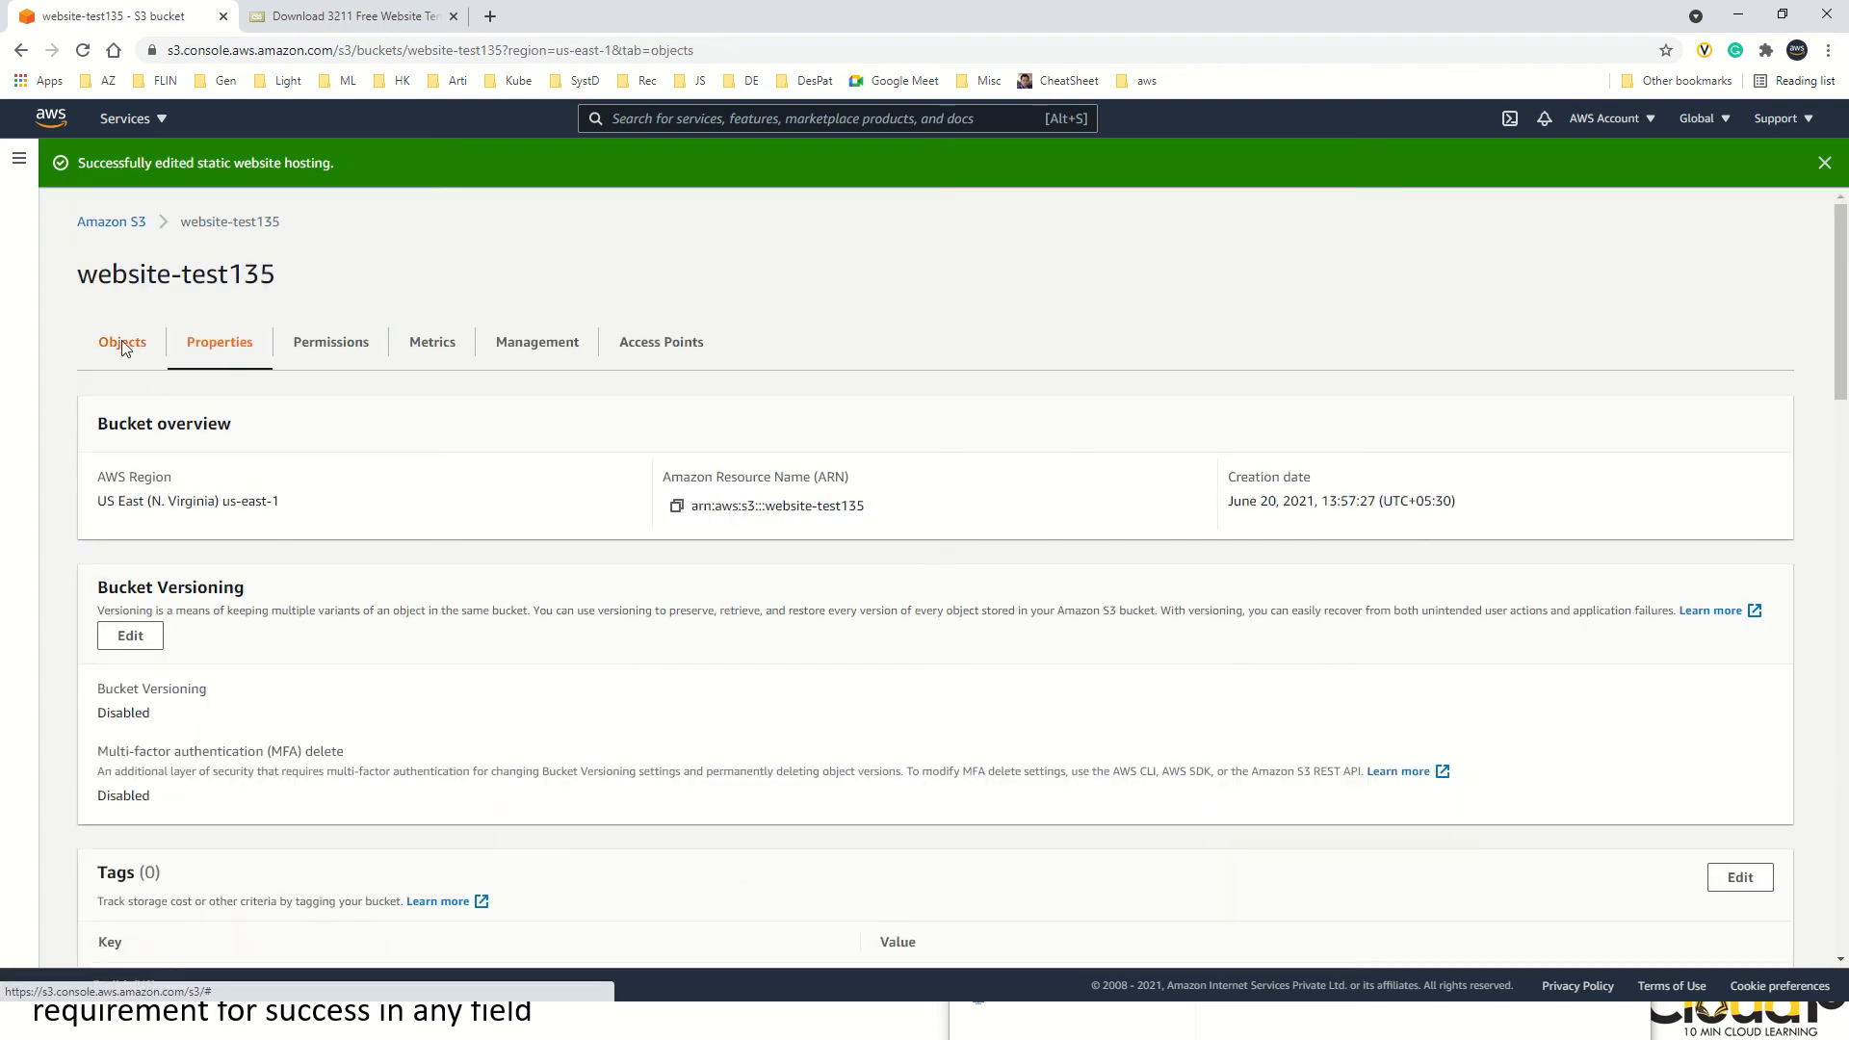
- Go to index.html in the bucket's entro folder and open the page in the browser
{"action": "left_click", "coordinate": [122, 345]}
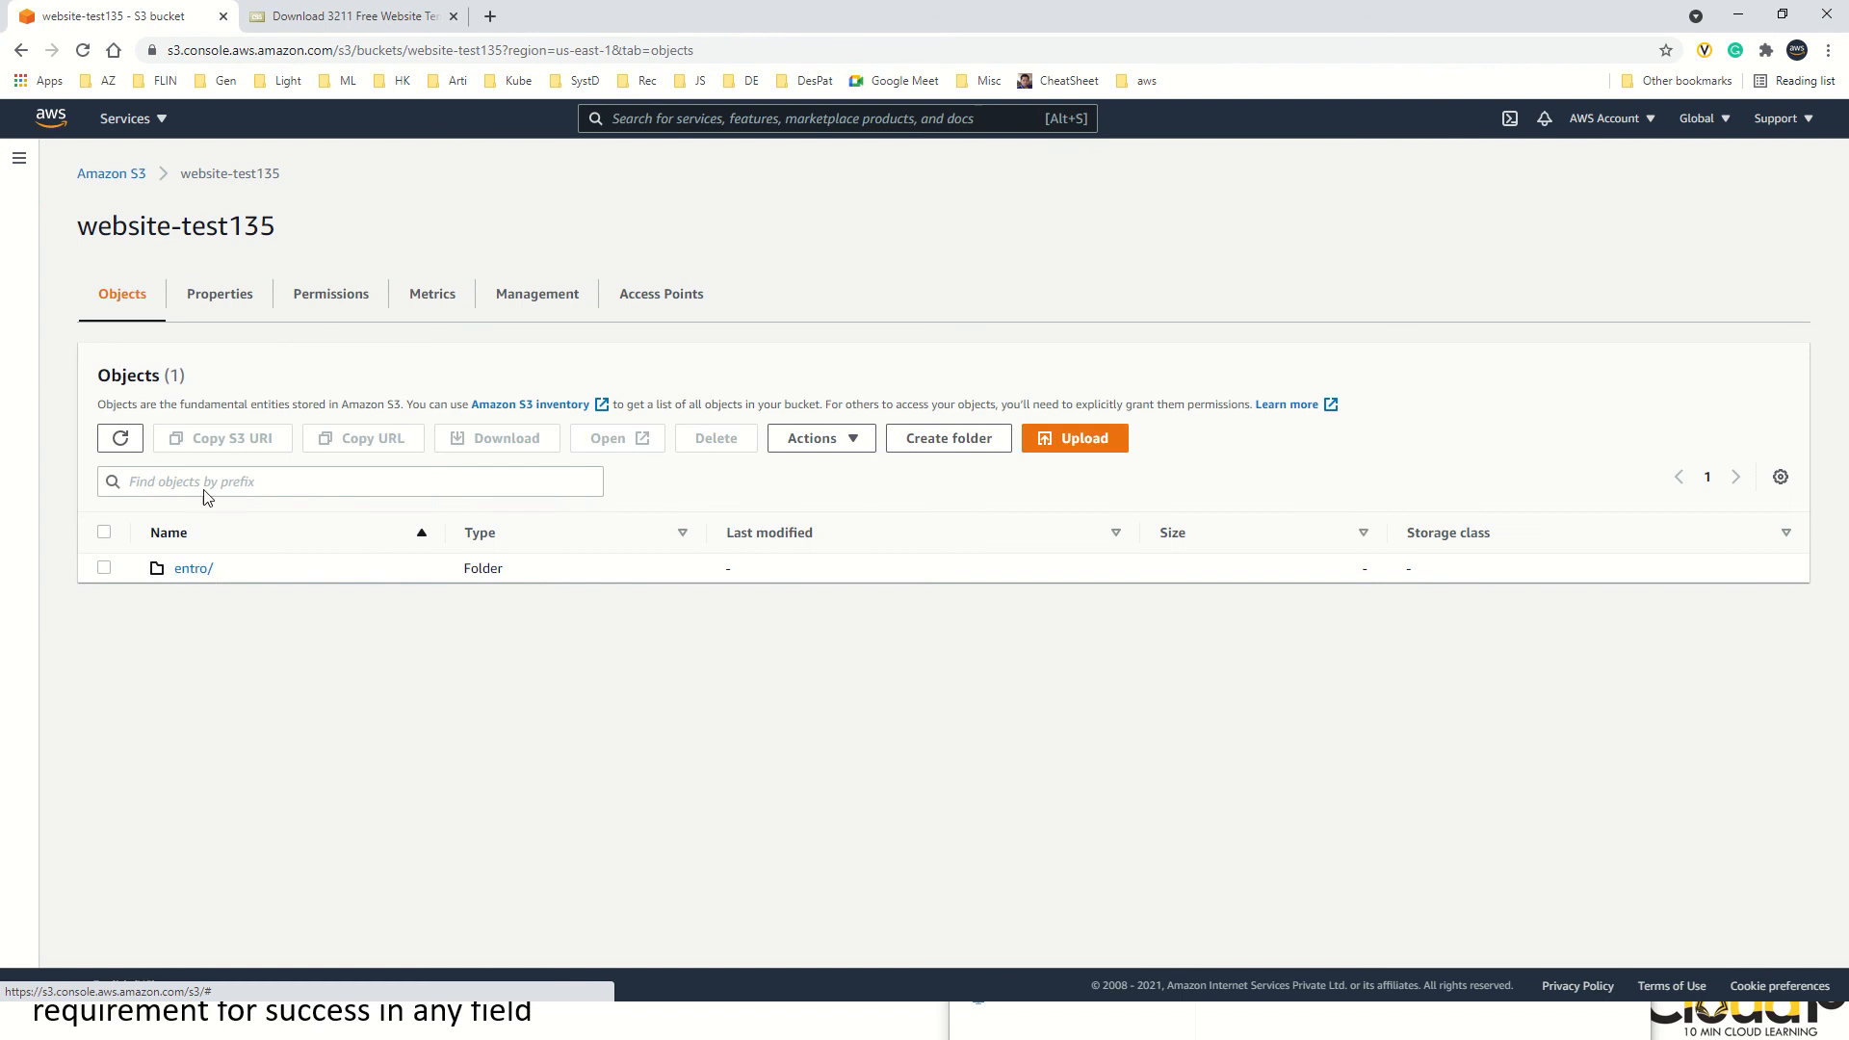
{"action": "left_click", "coordinate": [194, 569]}
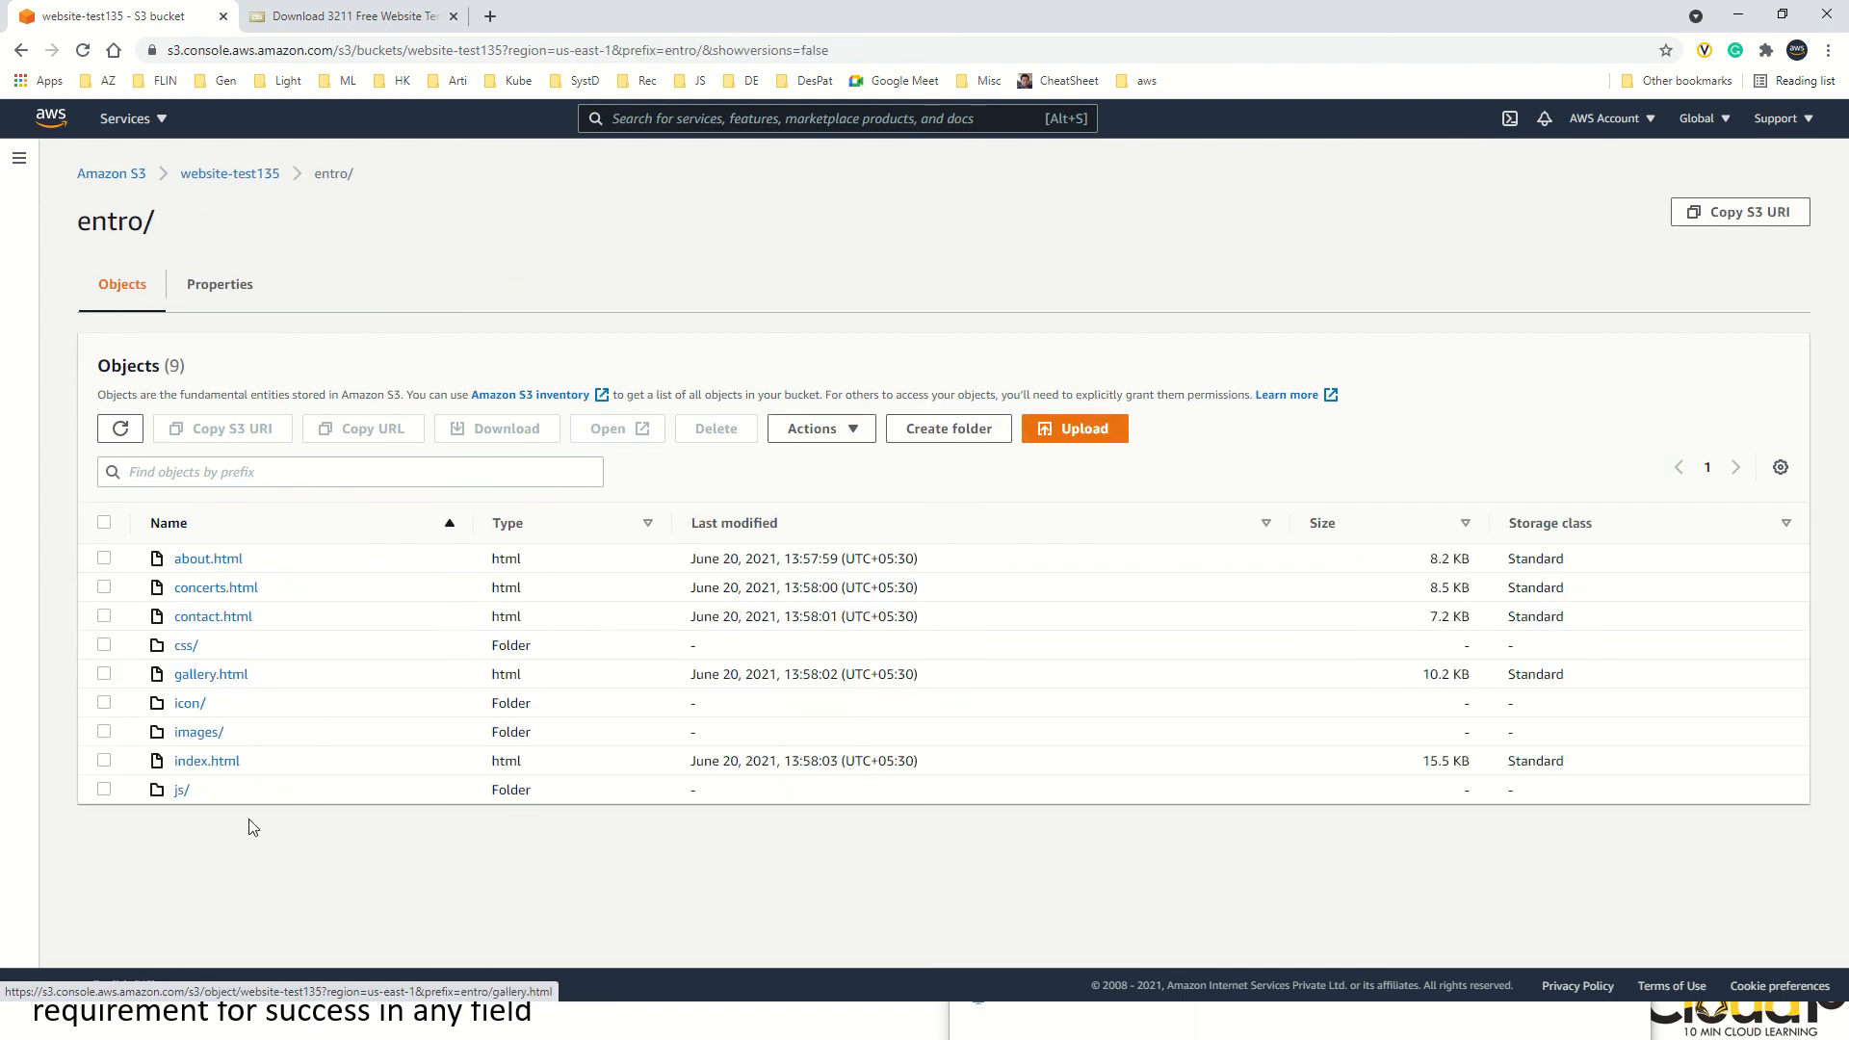
{"action": "left_click", "coordinate": [215, 764]}
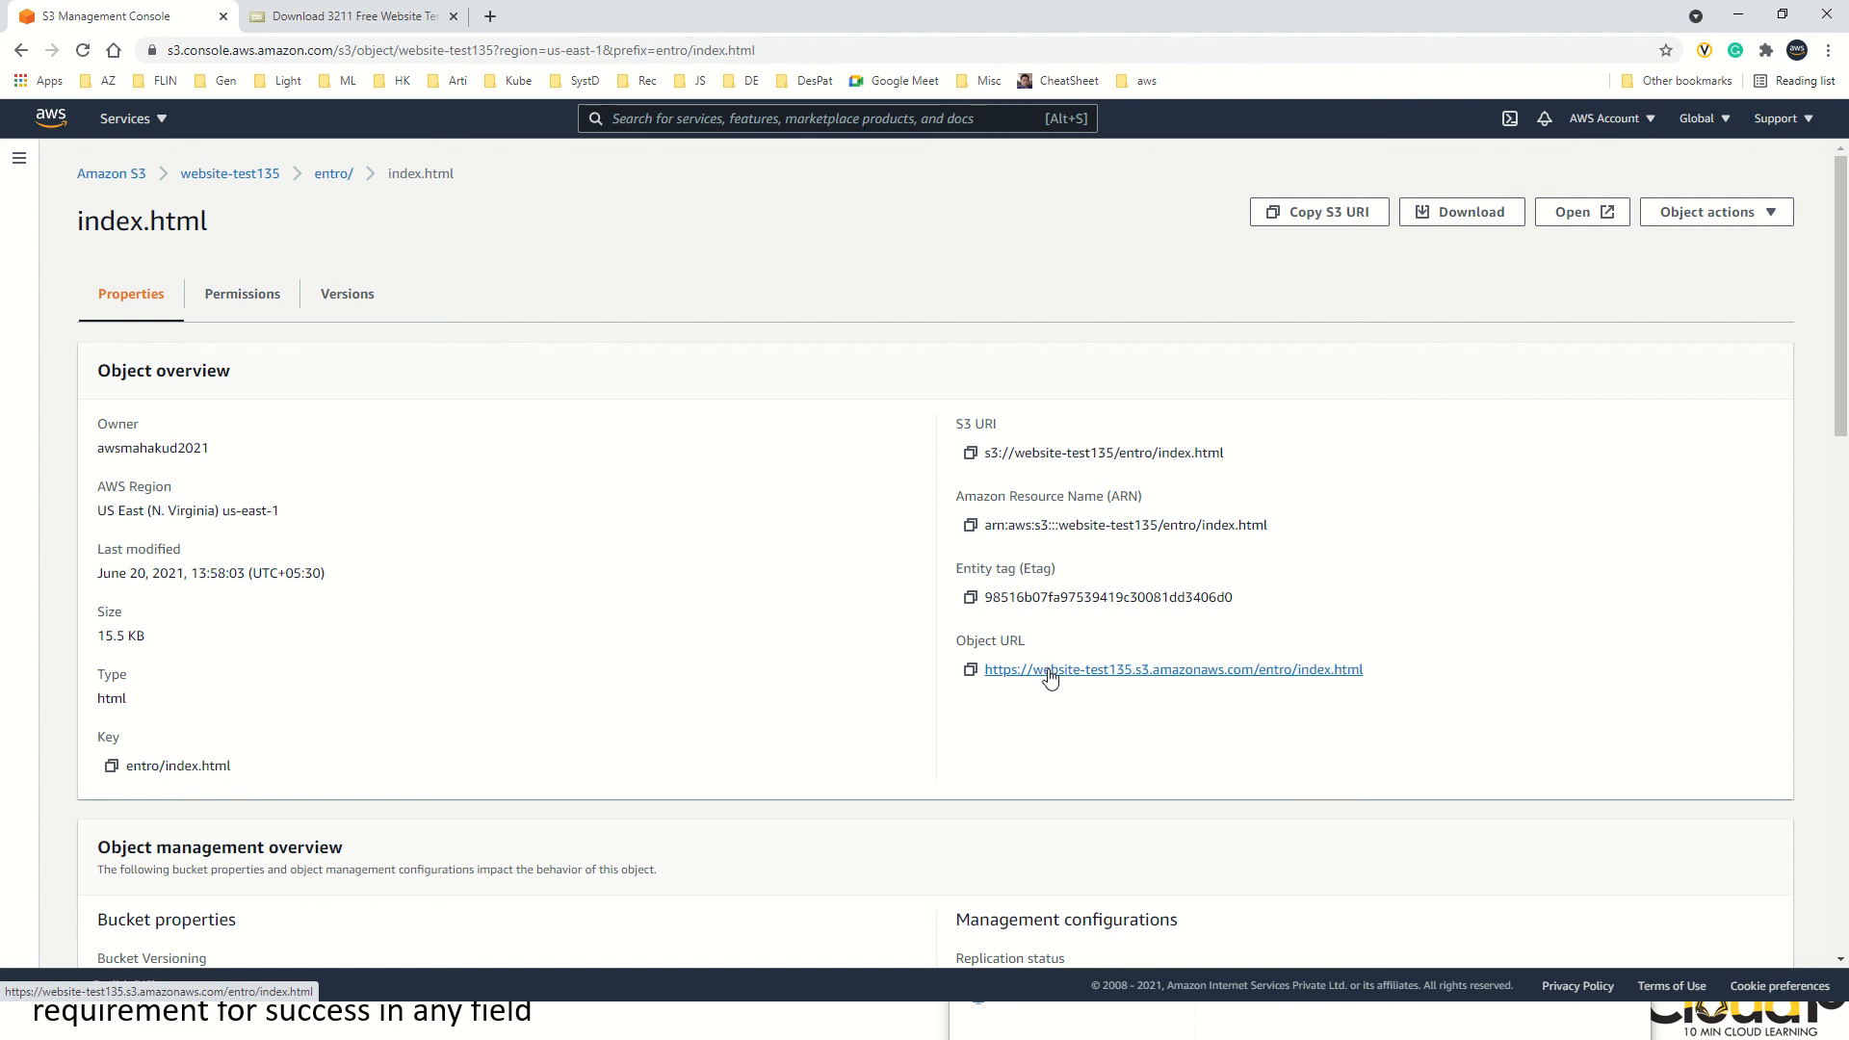
{"action": "left_click", "coordinate": [1584, 214]}
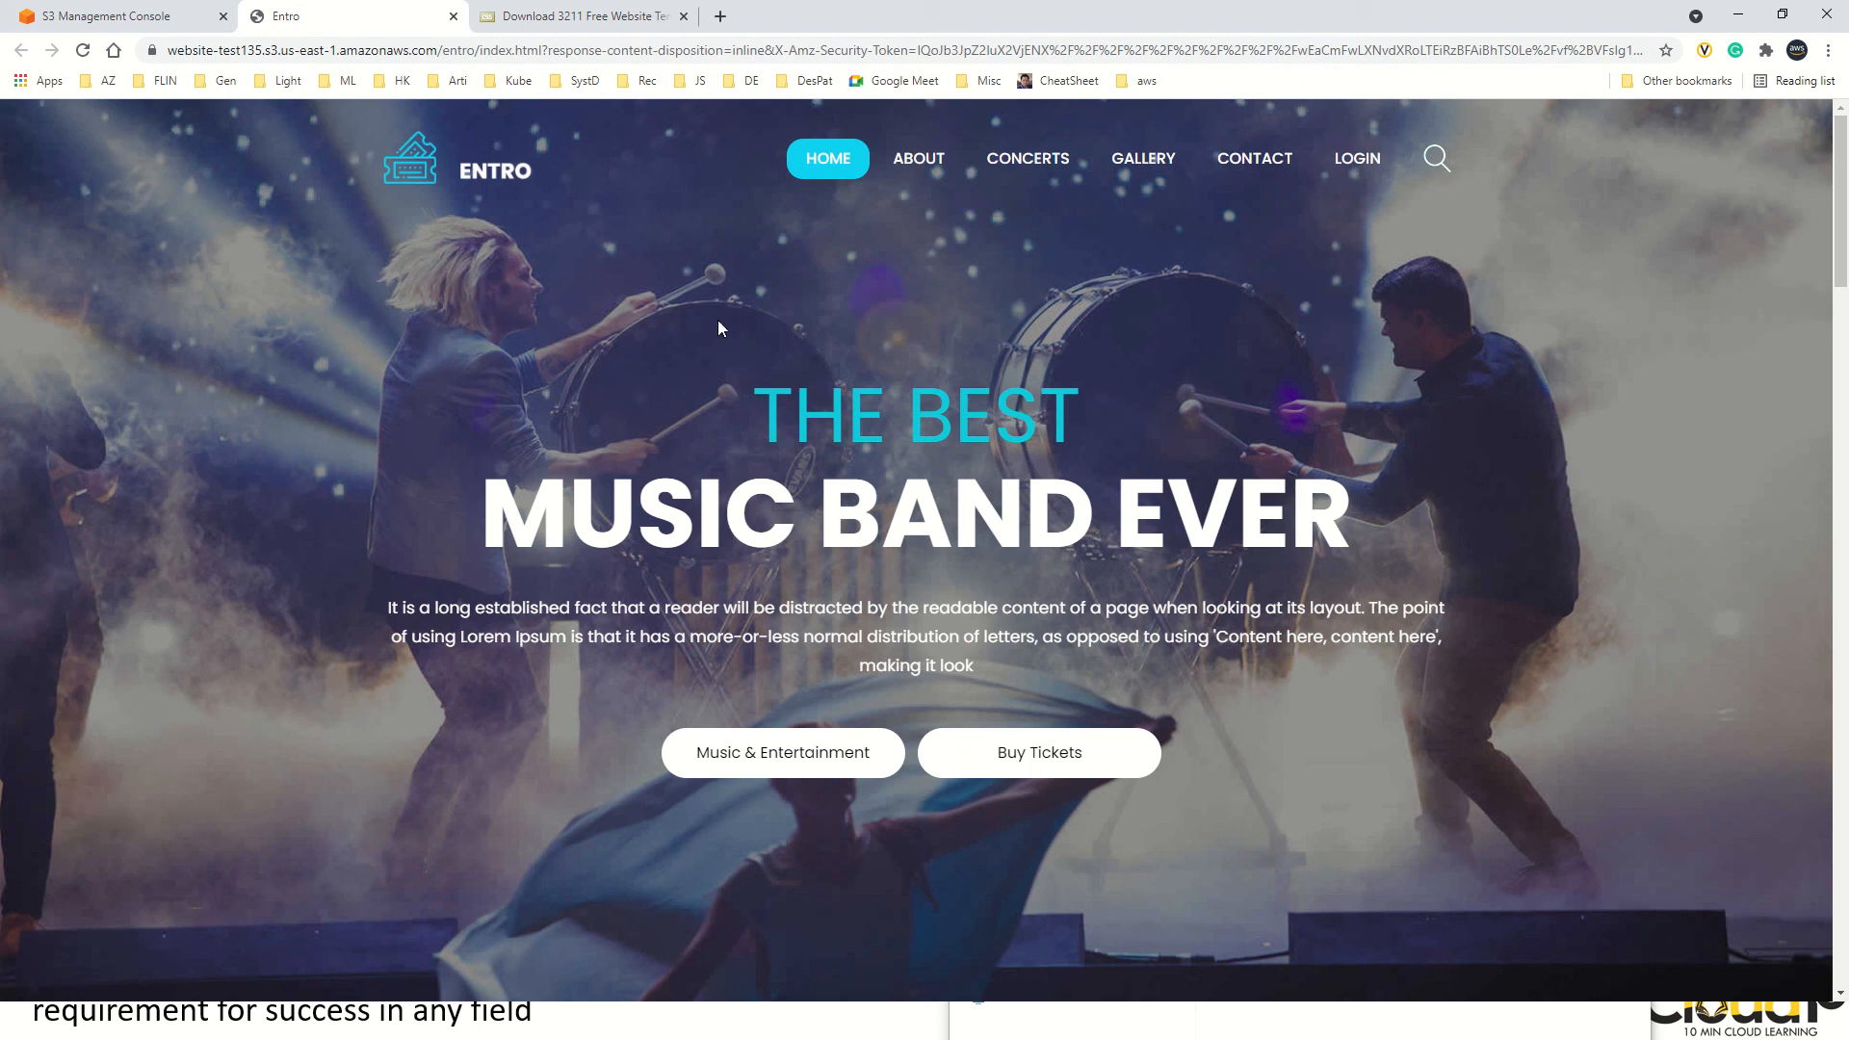
- Check the Entro site's home page, About page and web address, and return to the website-test135 bucket in the S3 console
{"action": "scroll", "coordinate": [753, 402], "scroll_direction": "down", "scroll_amount": 1}
{"action": "scroll", "coordinate": [753, 403], "scroll_direction": "up", "scroll_amount": 1}
{"action": "left_click", "coordinate": [943, 158]}
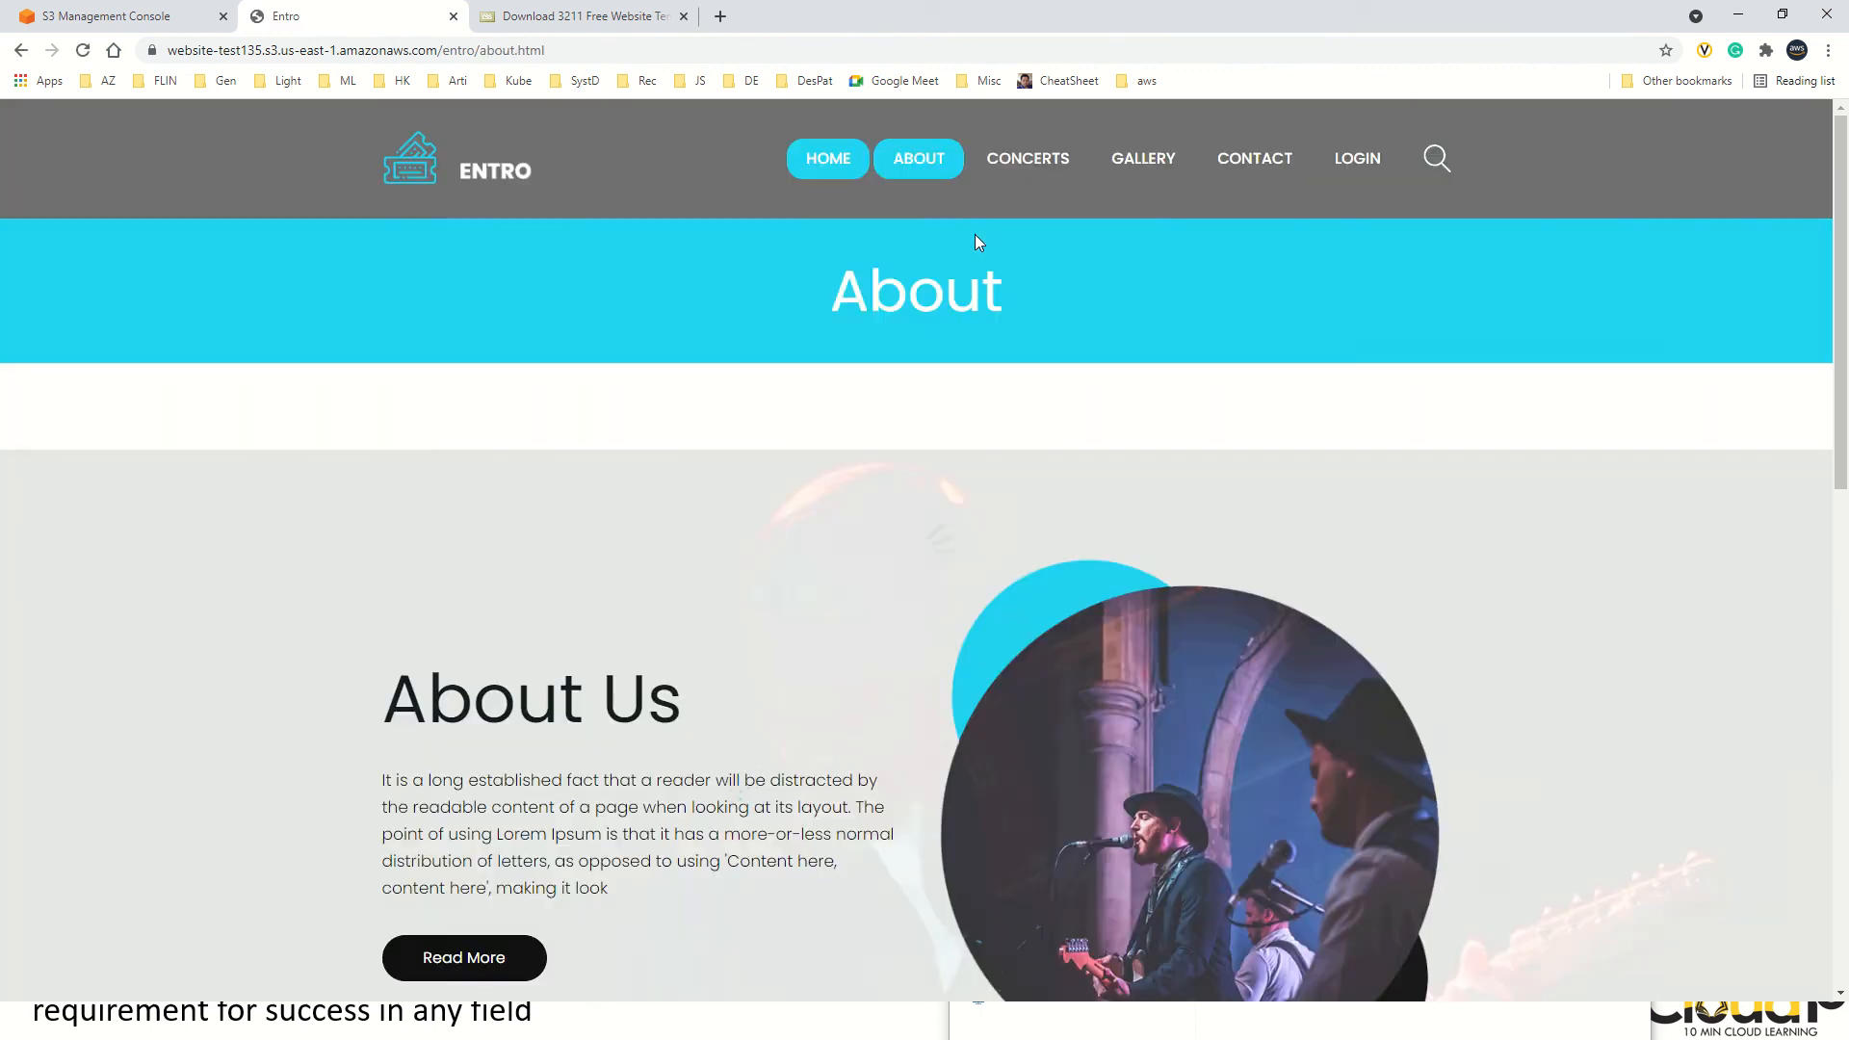
{"action": "scroll", "coordinate": [915, 479], "scroll_direction": "down", "scroll_amount": 3}
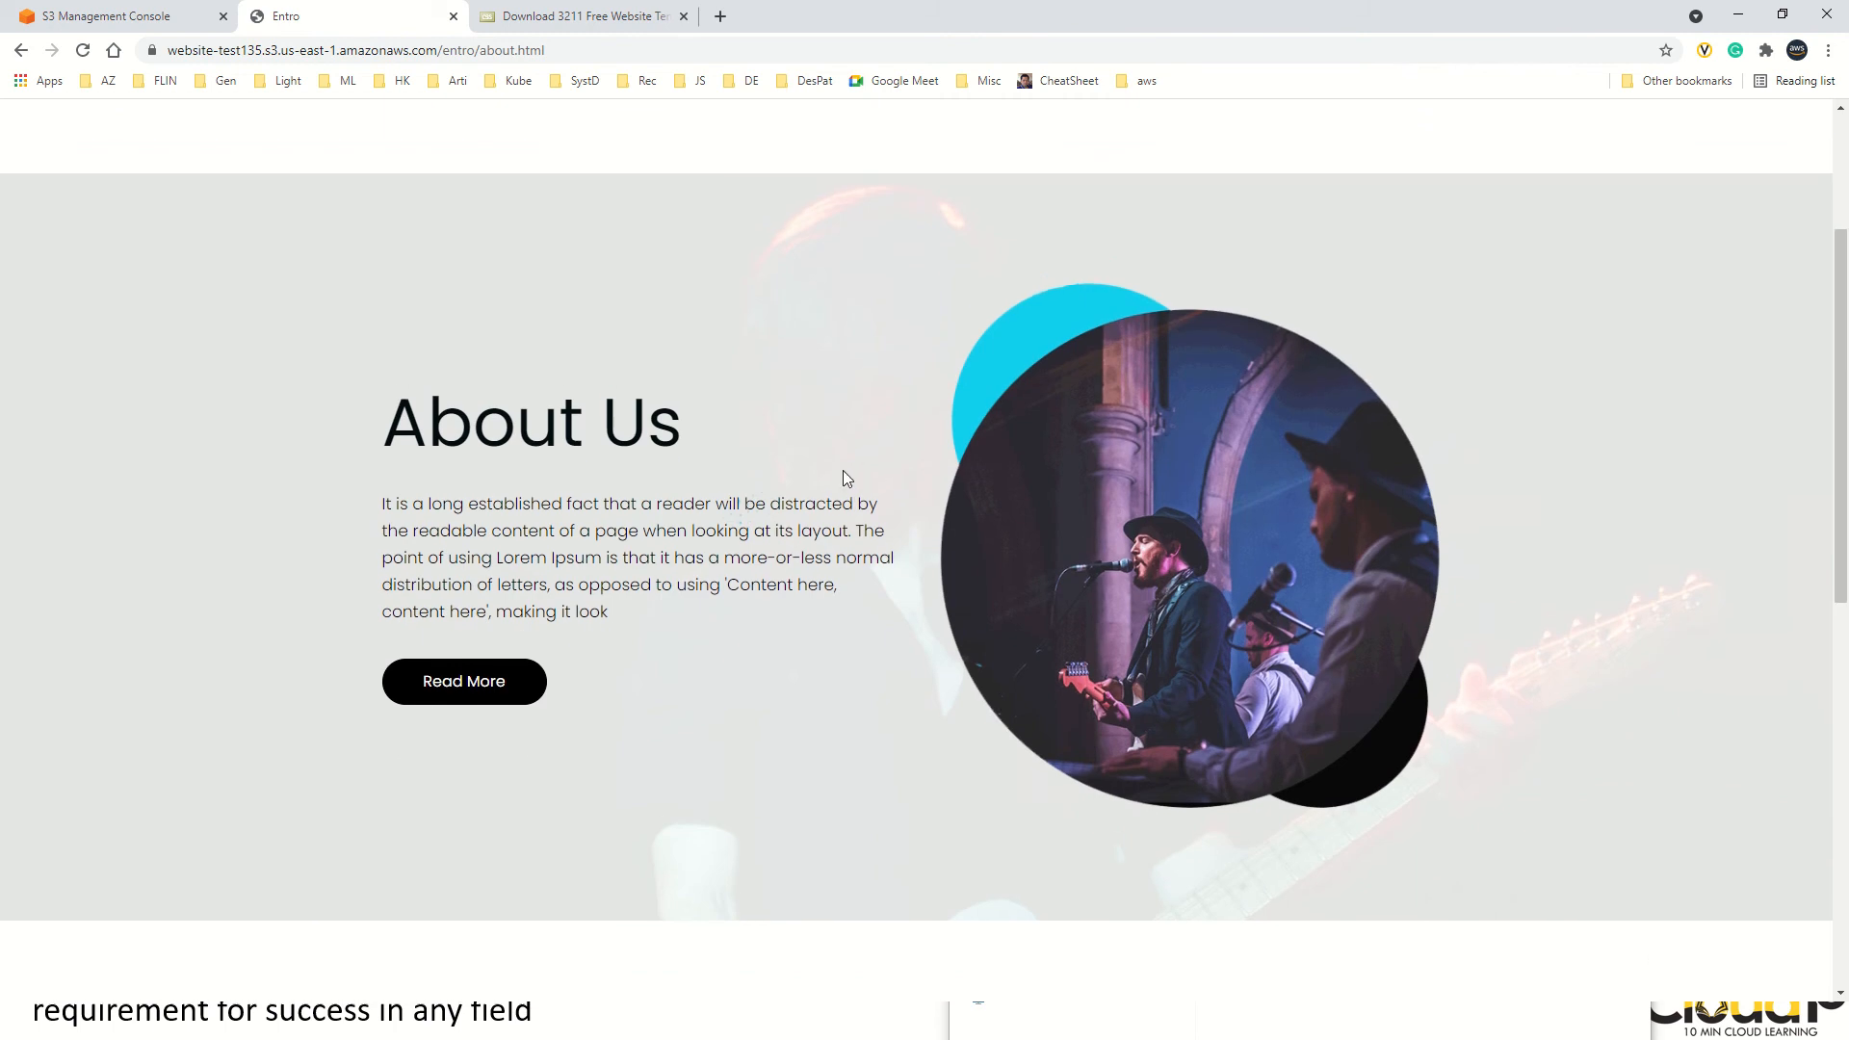
{"action": "scroll", "coordinate": [846, 479], "scroll_direction": "up", "scroll_amount": 3}
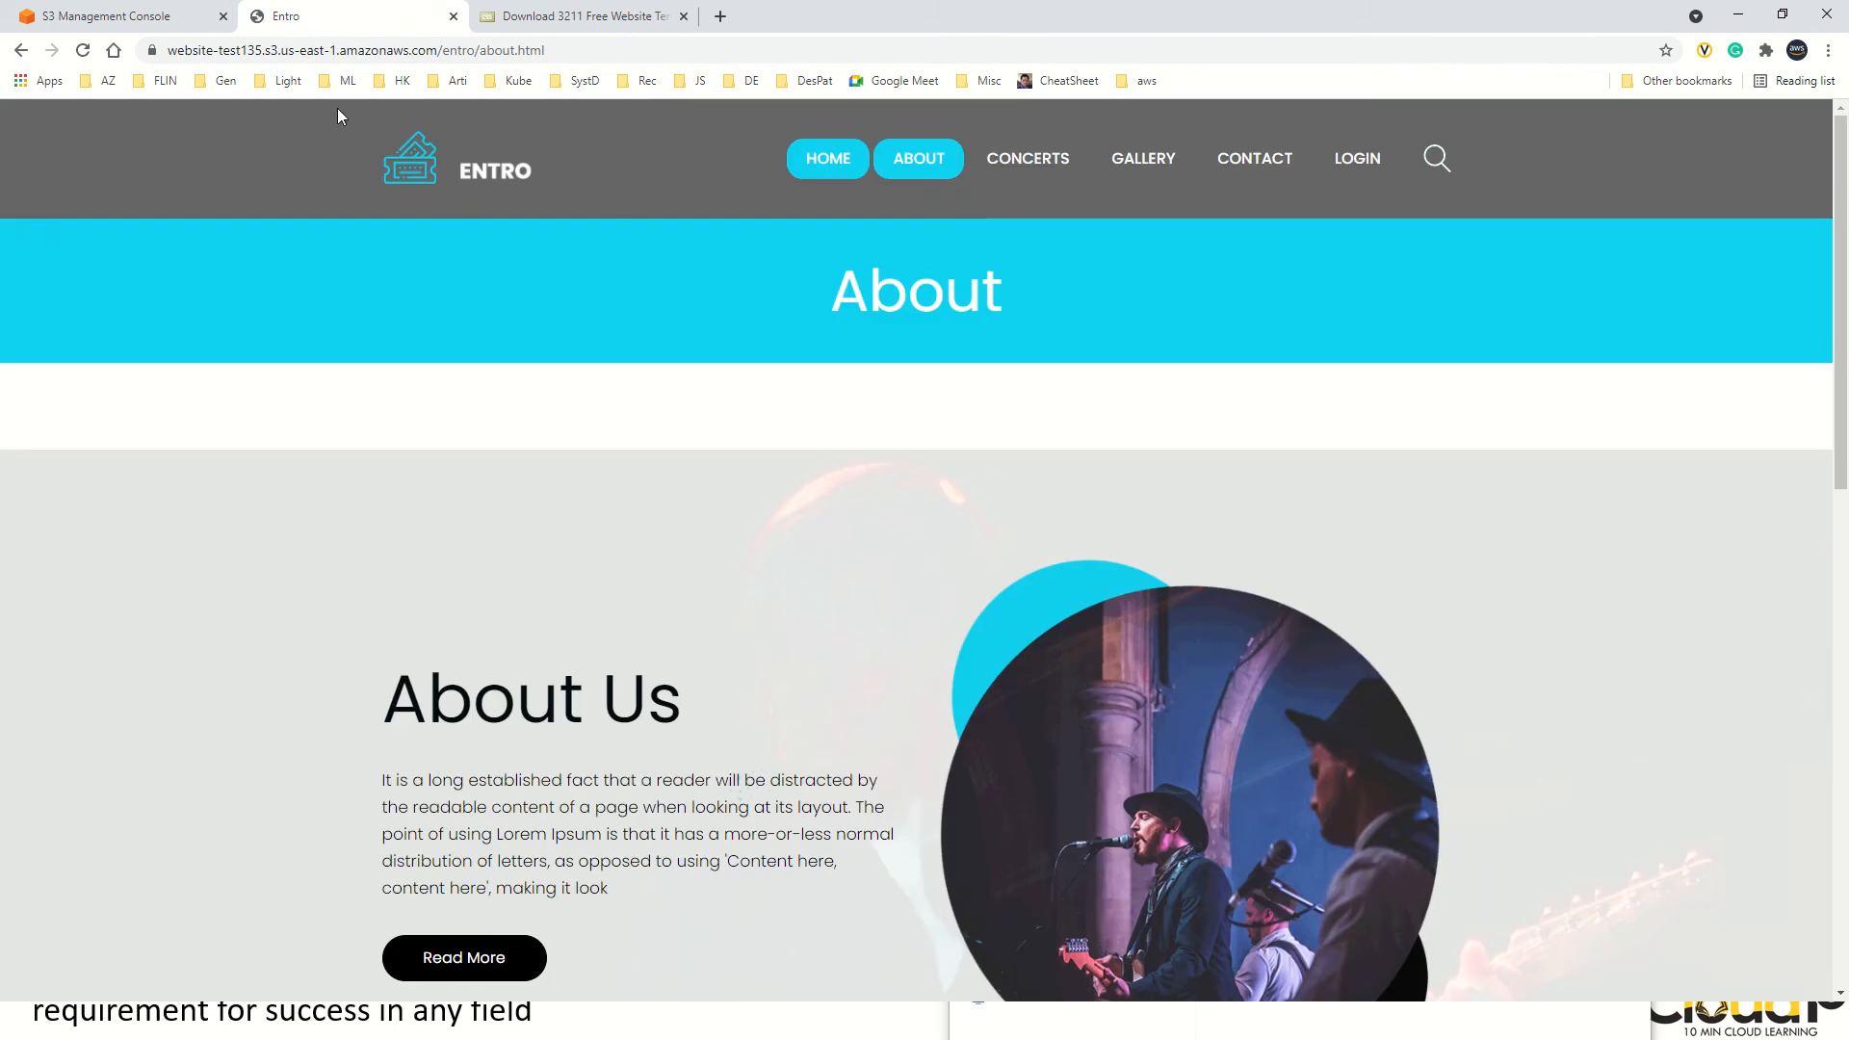
{"action": "left_click_drag", "start_coordinate": [439, 50], "coordinate": [166, 47]}
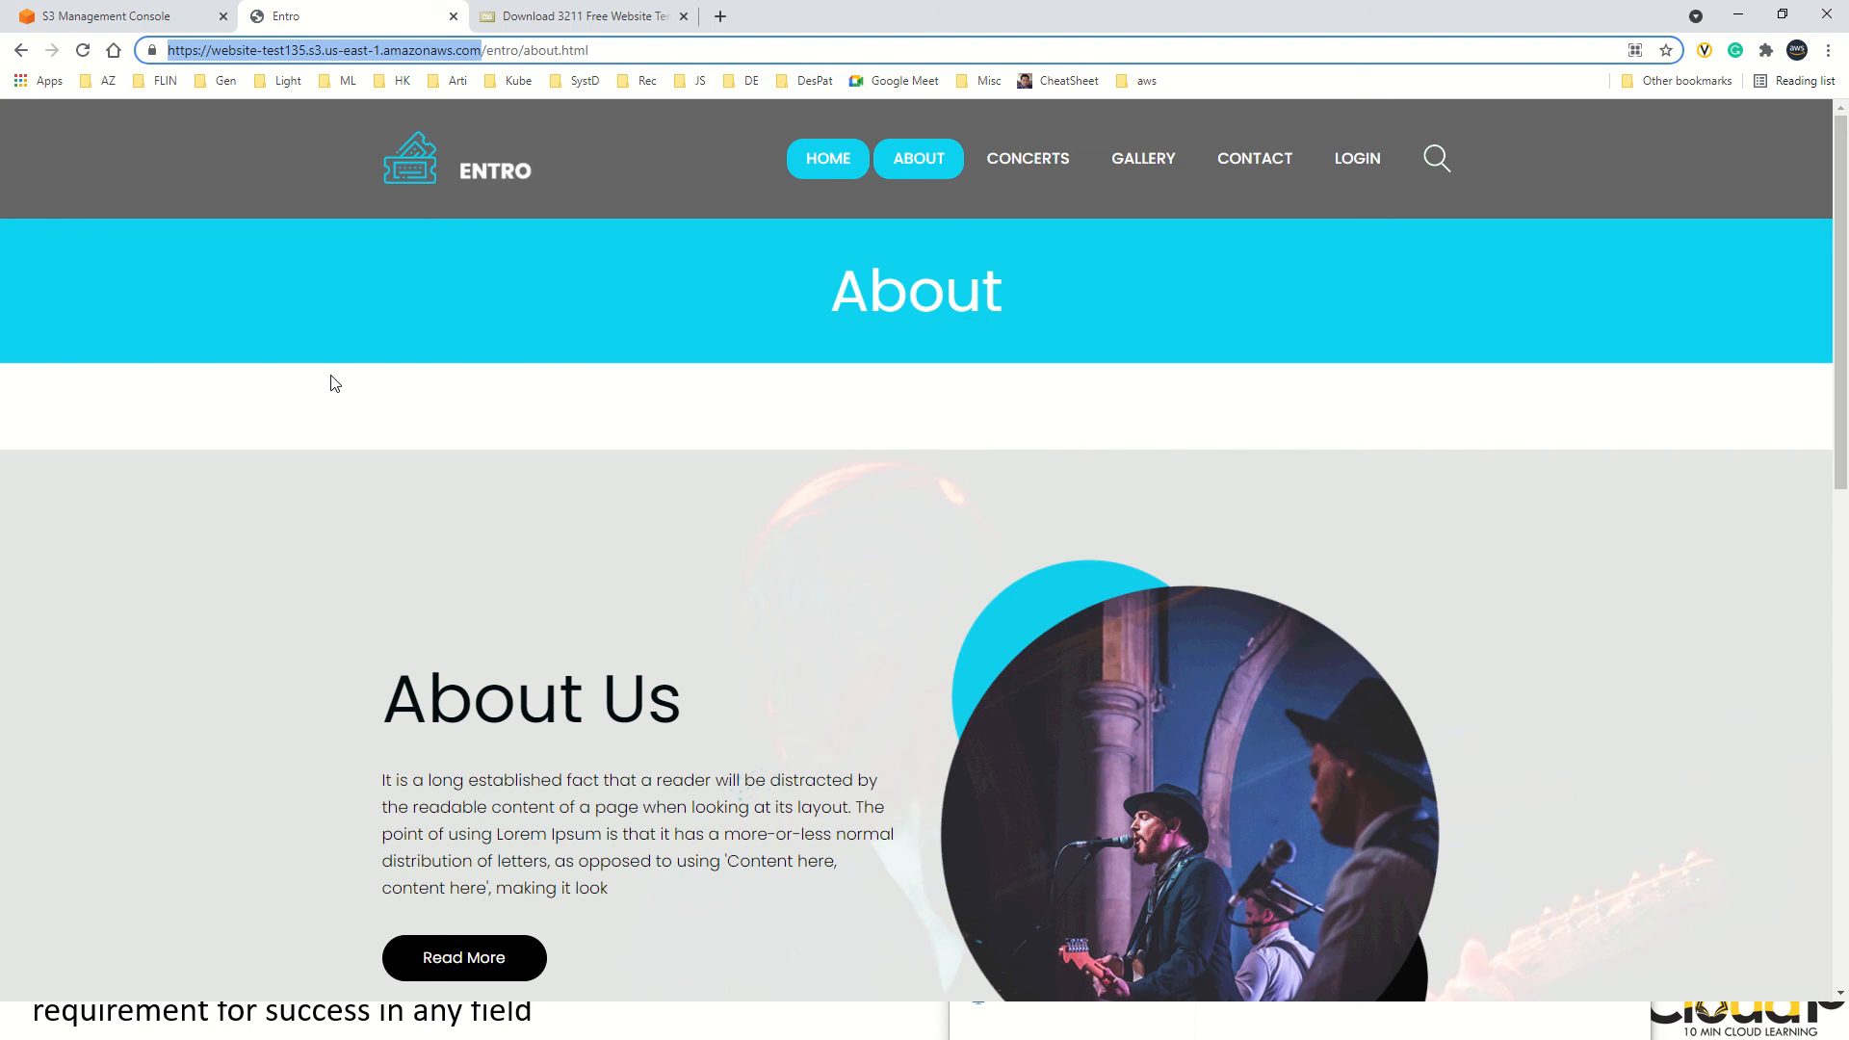
{"action": "left_click", "coordinate": [71, 16]}
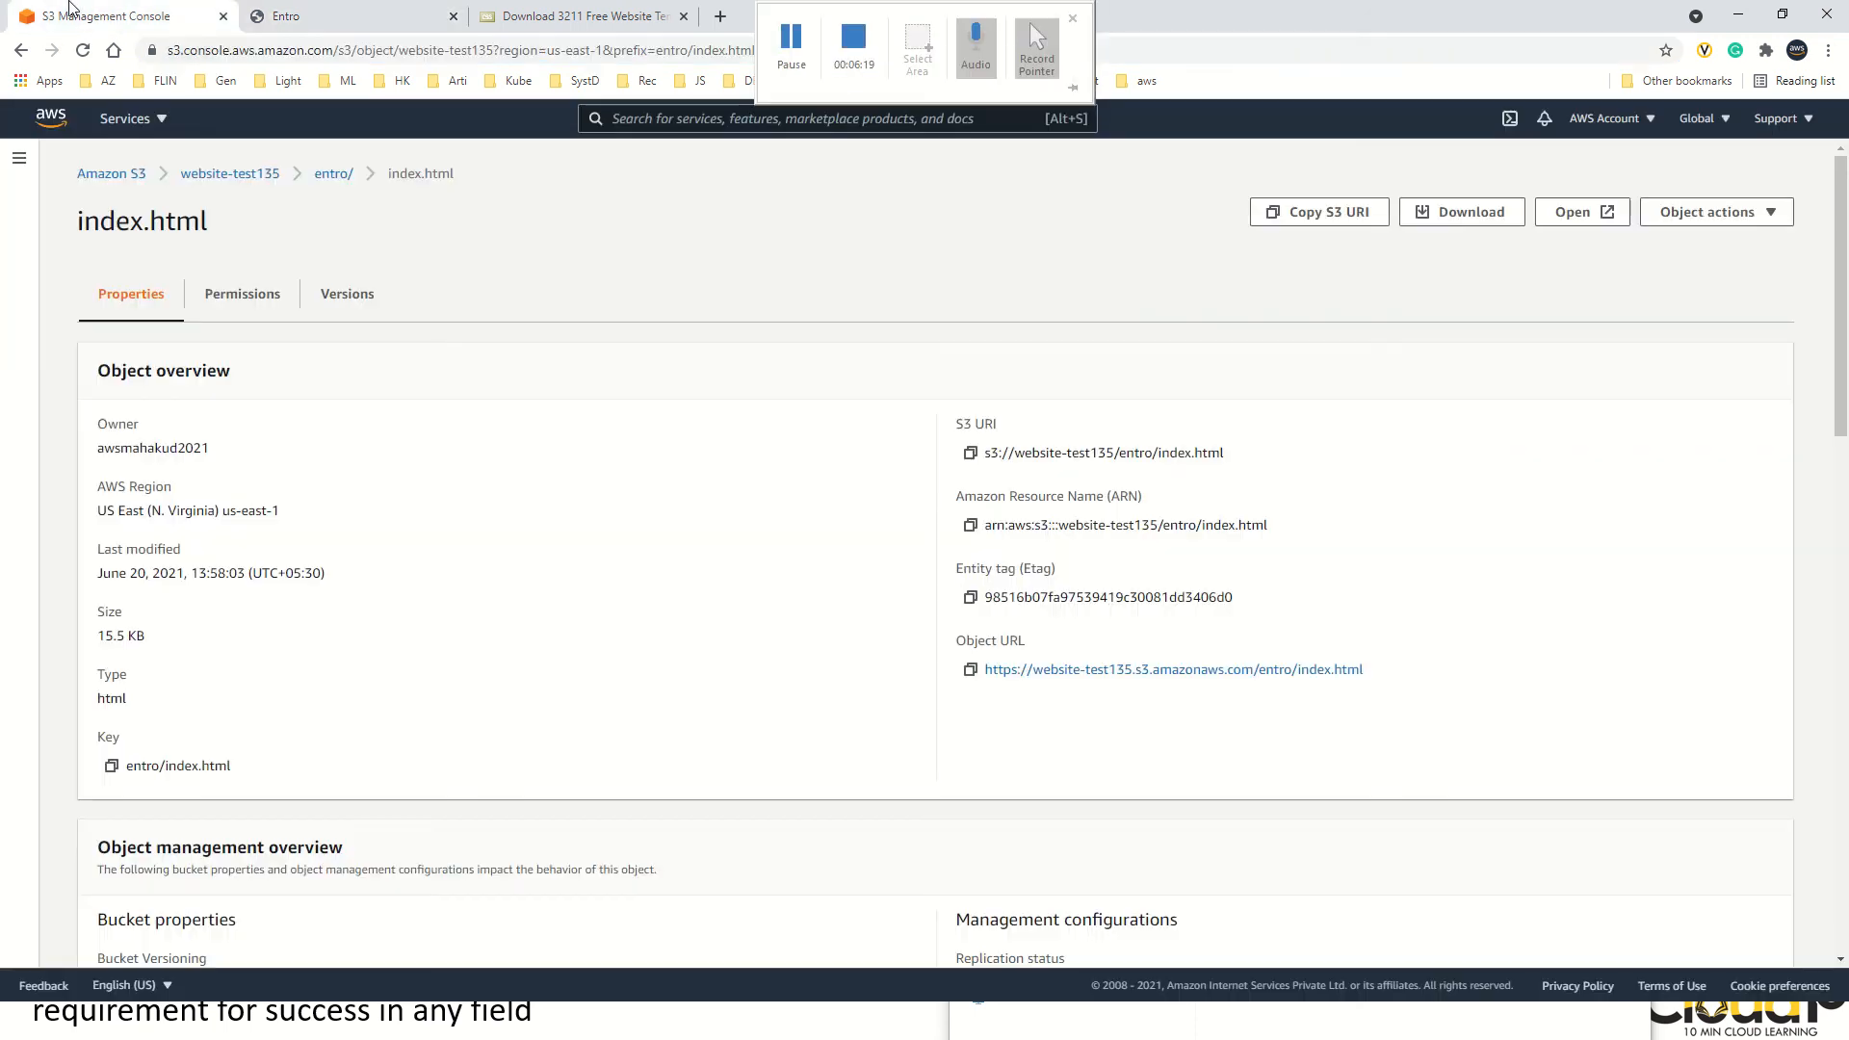
{"action": "left_click", "coordinate": [233, 174]}
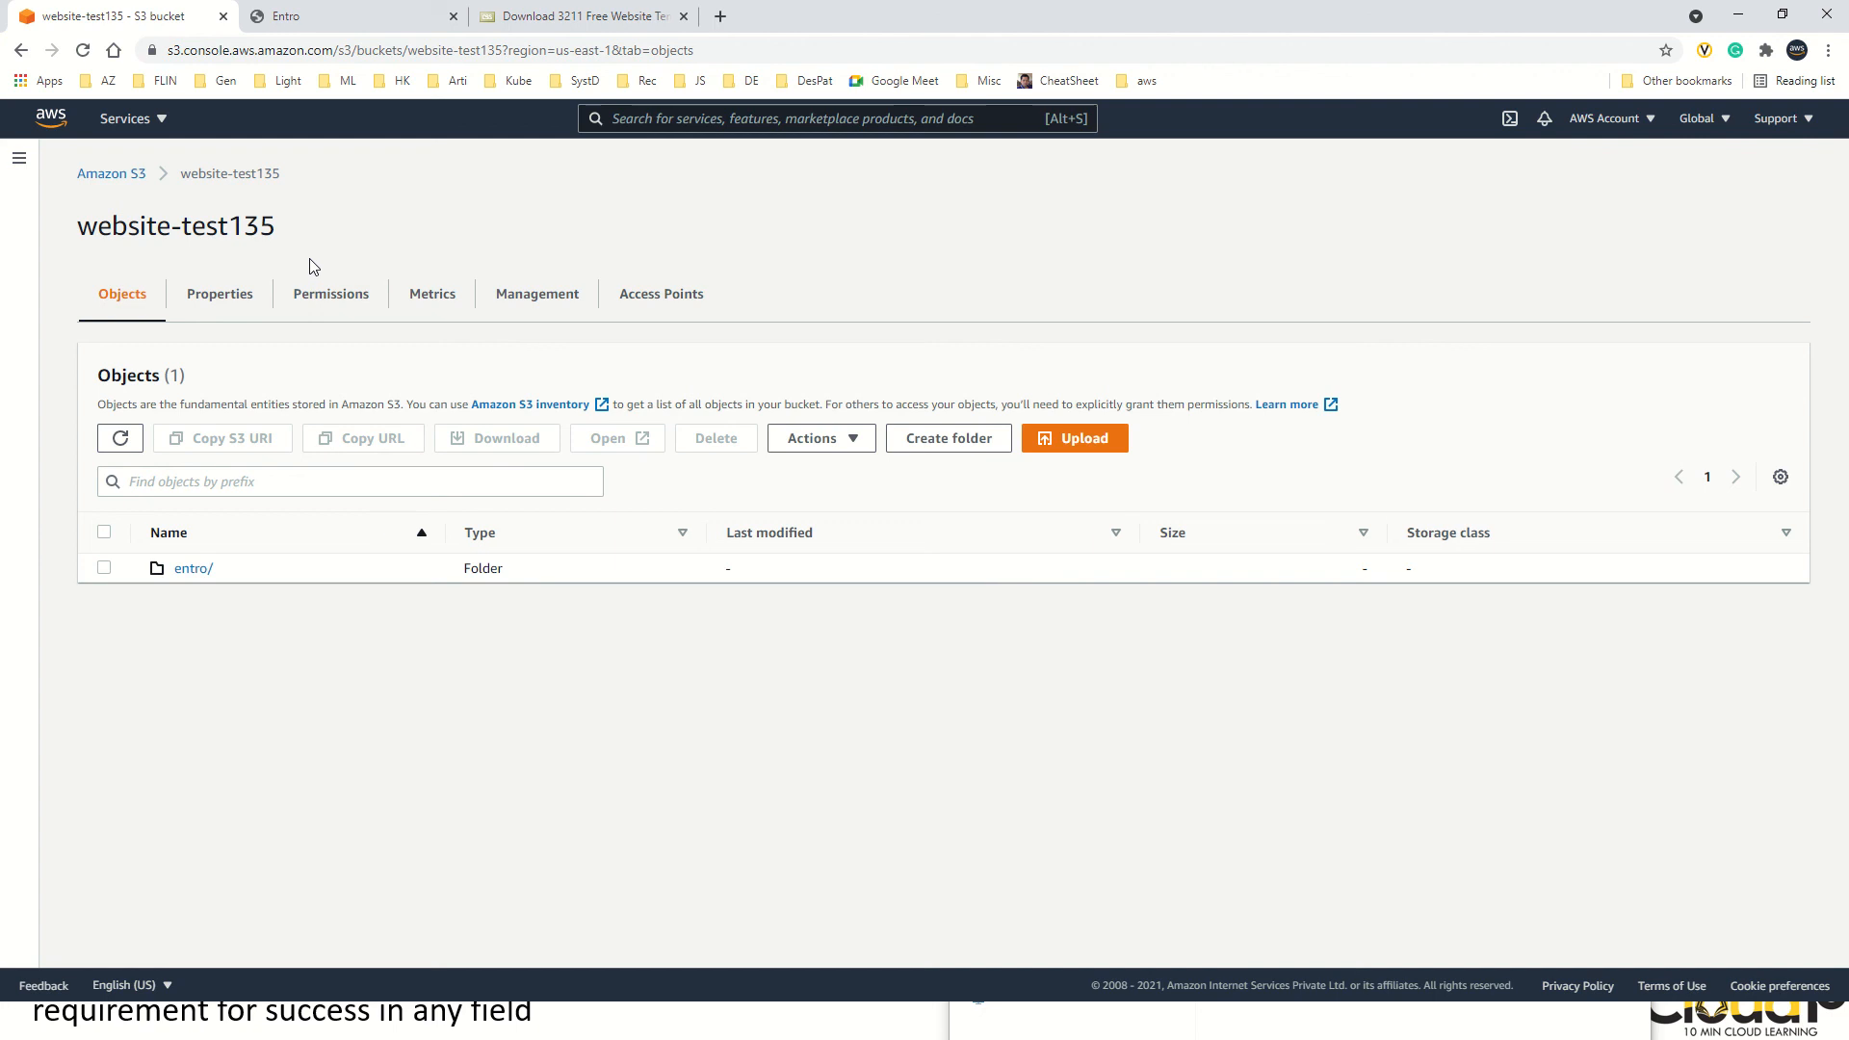